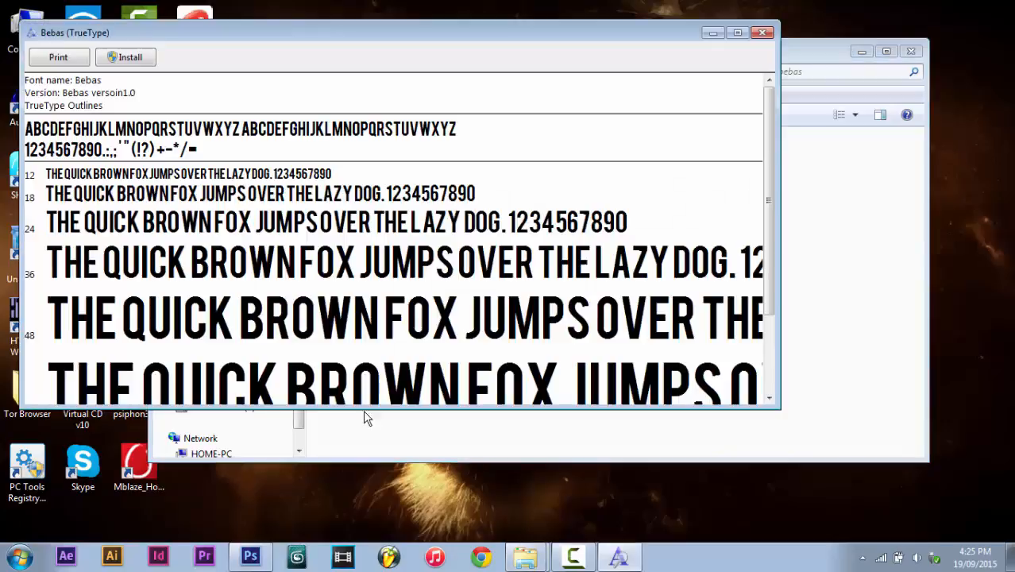
Install the Bebas TrueType font, and close its preview and the bebas folder window.
{"action": "left_click", "coordinate": [135, 57]}
{"action": "left_click", "coordinate": [542, 287]}
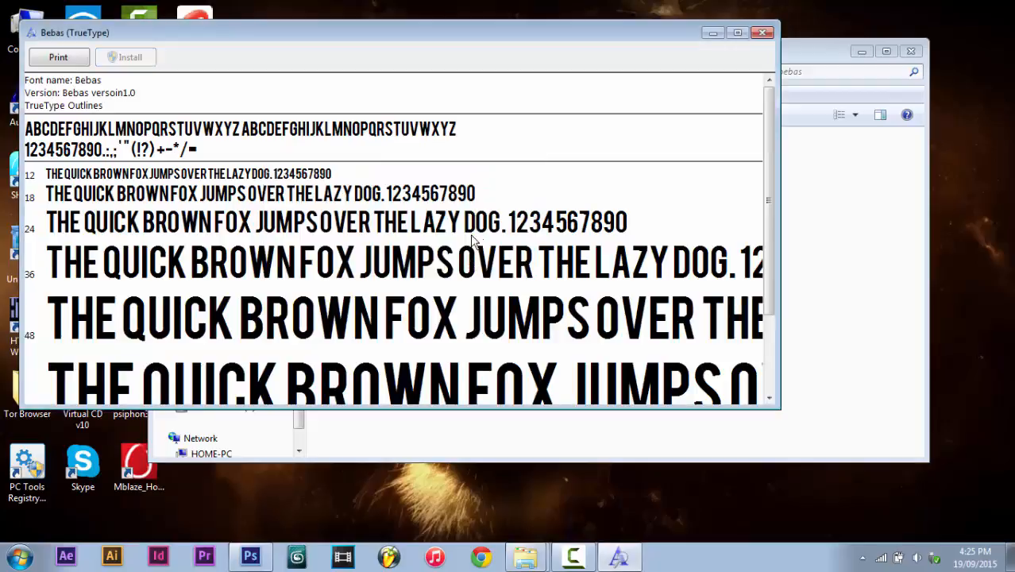
{"action": "left_click", "coordinate": [761, 33]}
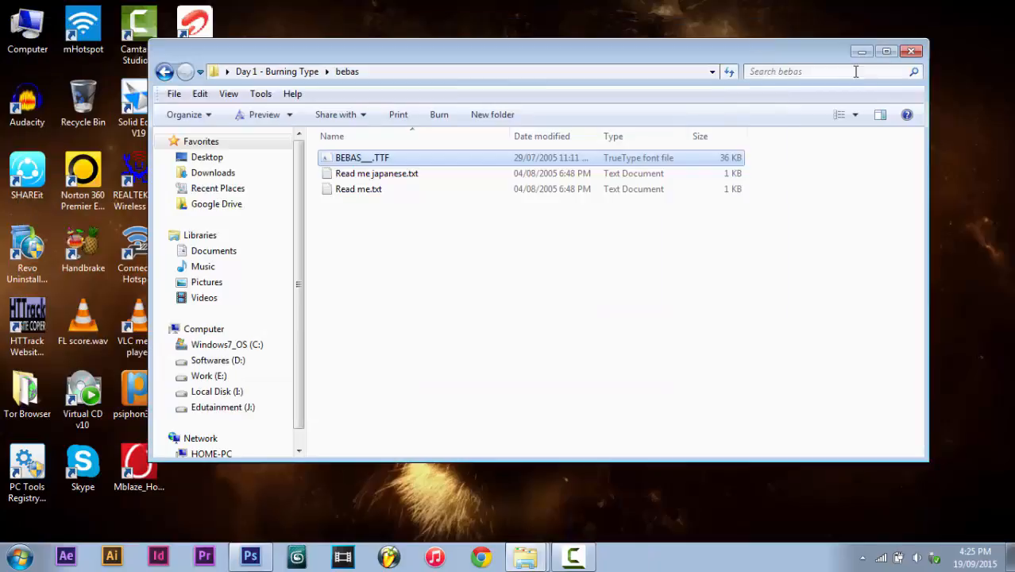
{"action": "left_click", "coordinate": [912, 51]}
Switch to Photoshop and create a new 1024 by 720 pixel RGB document with a resolution of 150 pixels/inch.
{"action": "left_click", "coordinate": [251, 556]}
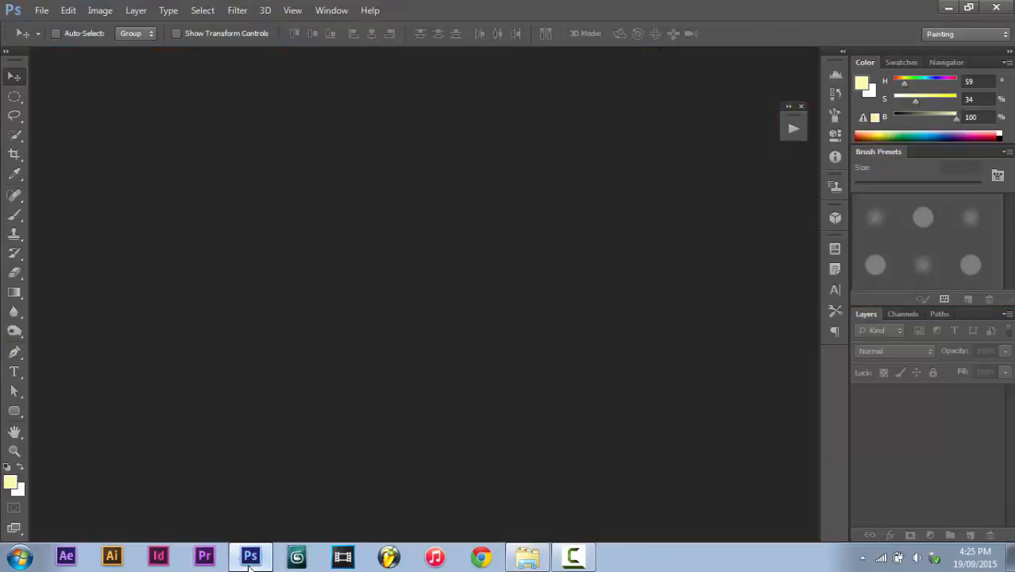
{"action": "left_click", "coordinate": [42, 10]}
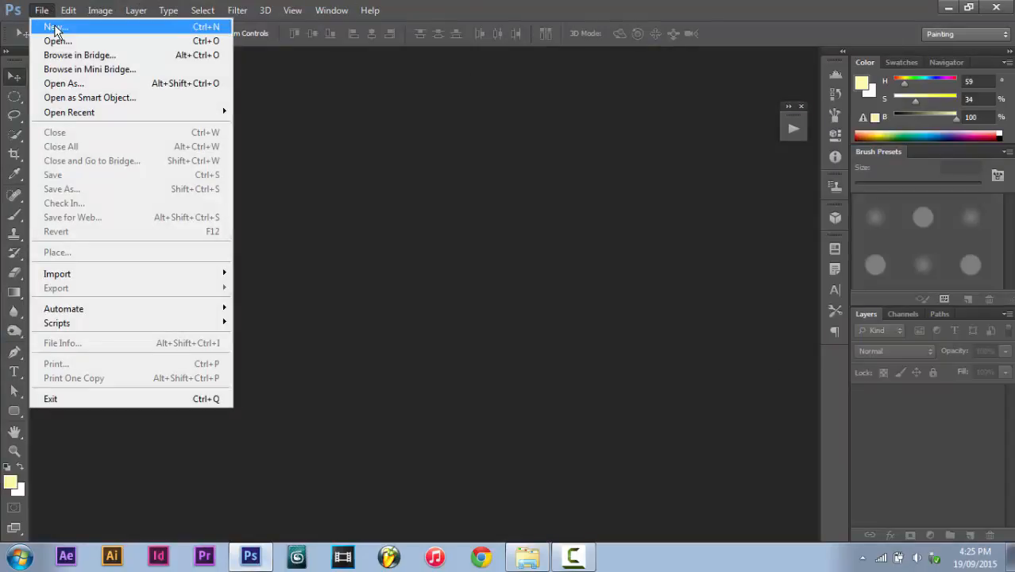
{"action": "left_click", "coordinate": [55, 28]}
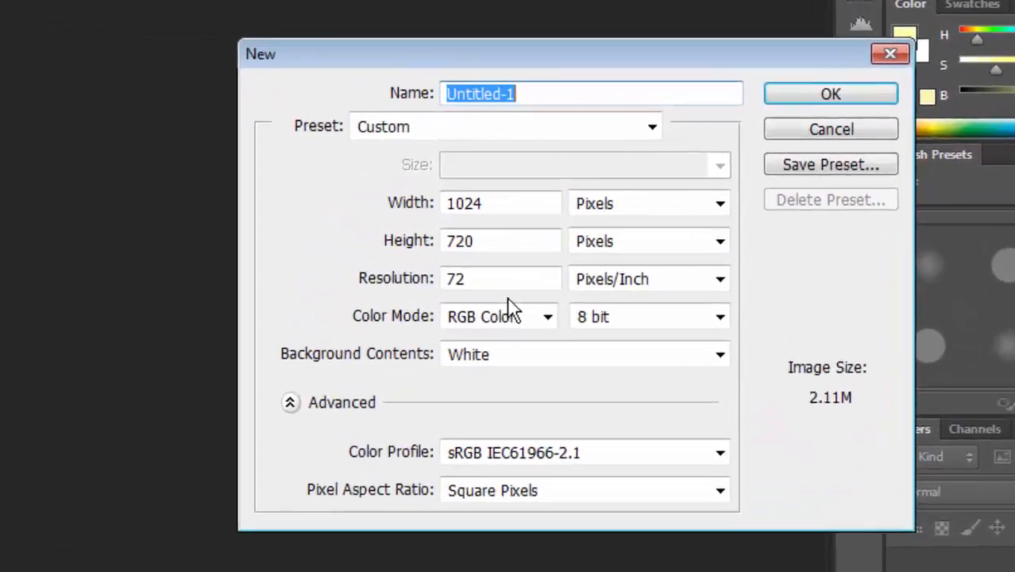
{"action": "left_click", "coordinate": [624, 226]}
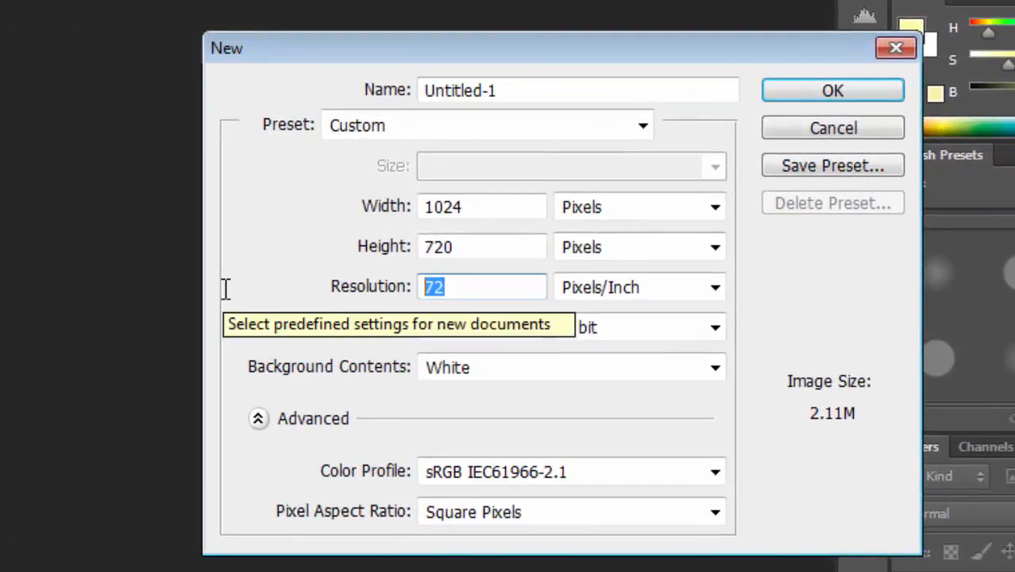
{"action": "type", "text": "150"}
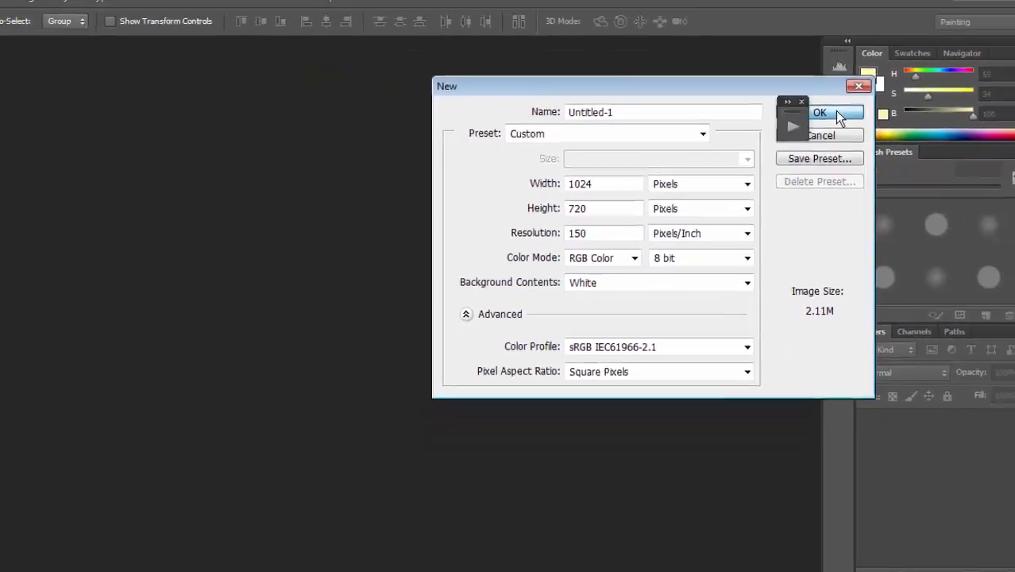
{"action": "left_click", "coordinate": [835, 111]}
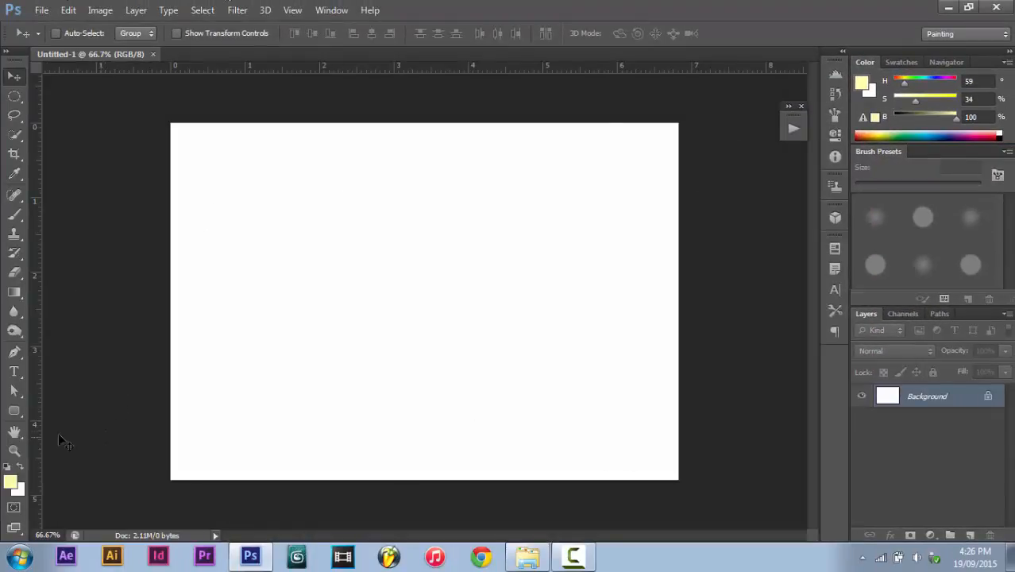
Add the text "TYPE" to the canvas in black 36 pt Bebas Regular.
{"action": "left_click", "coordinate": [12, 371]}
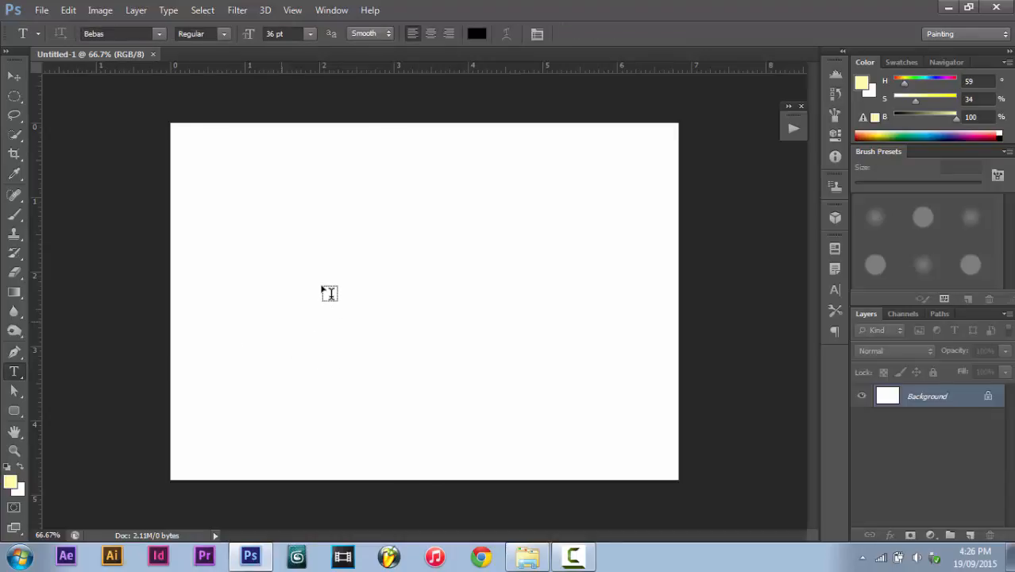
{"action": "left_click", "coordinate": [387, 184]}
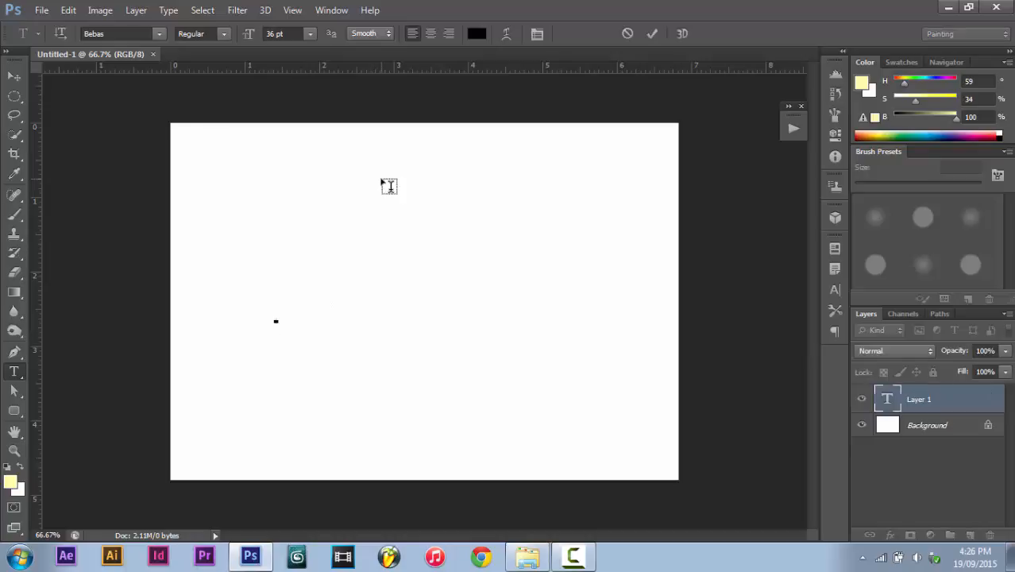
{"action": "type", "text": "TYPR"}
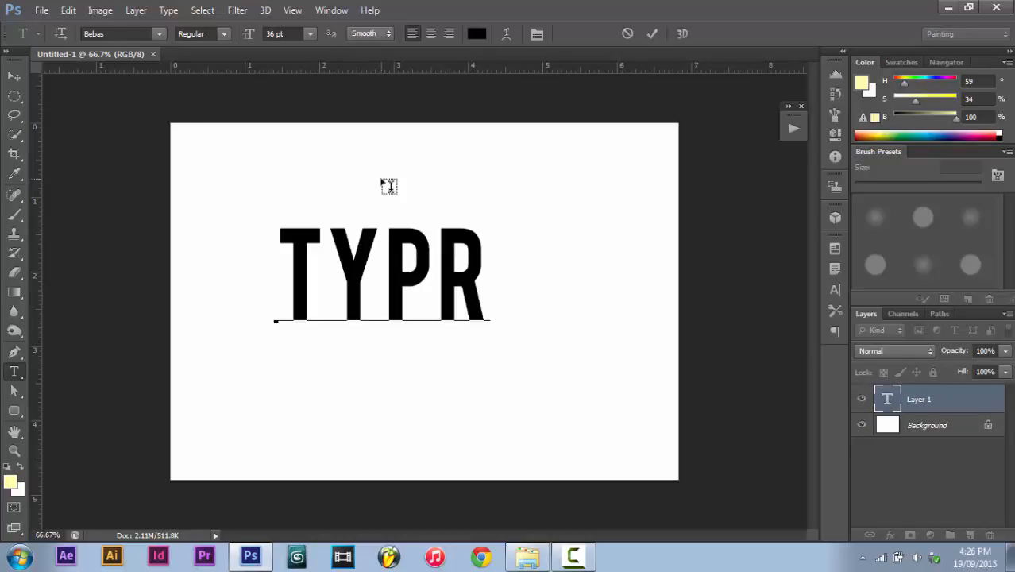
{"action": "key", "text": "BackSpace"}
{"action": "type", "text": "E"}
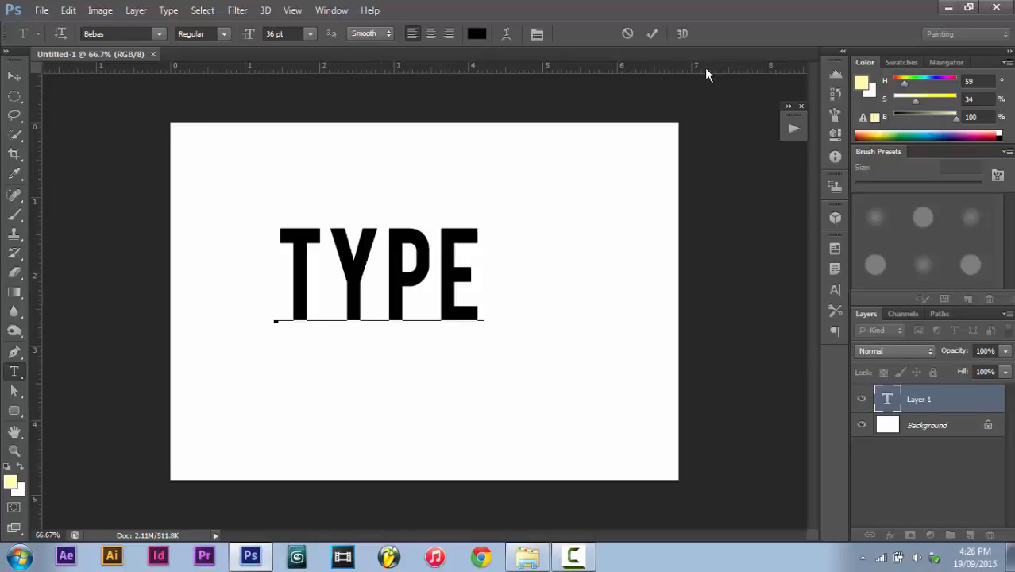
{"action": "left_click", "coordinate": [652, 33]}
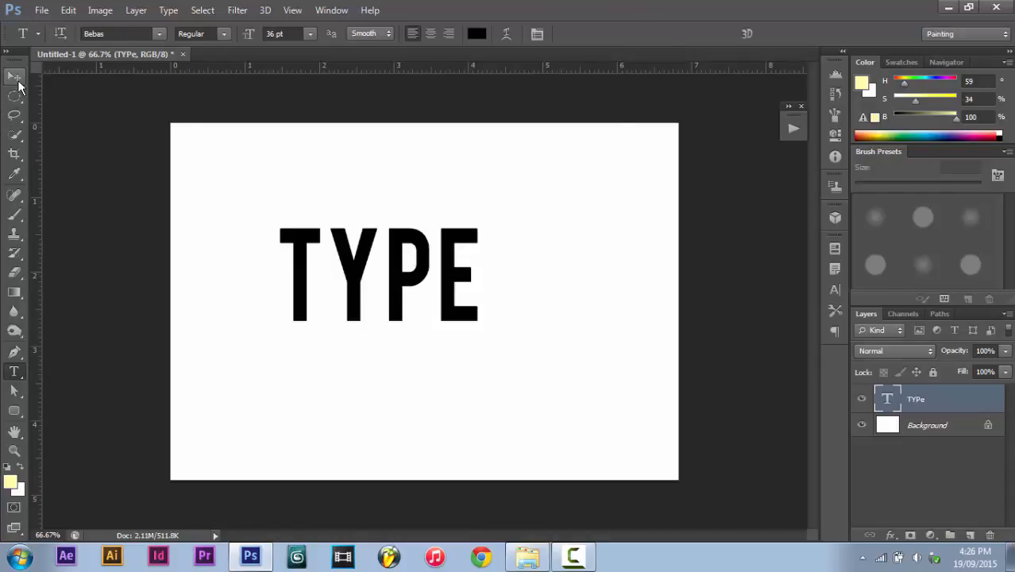
Center the TYPE text horizontally on the canvas and move it straight down to slightly below the middle.
{"action": "left_click", "coordinate": [15, 80]}
{"action": "key", "text": "ctrl+a"}
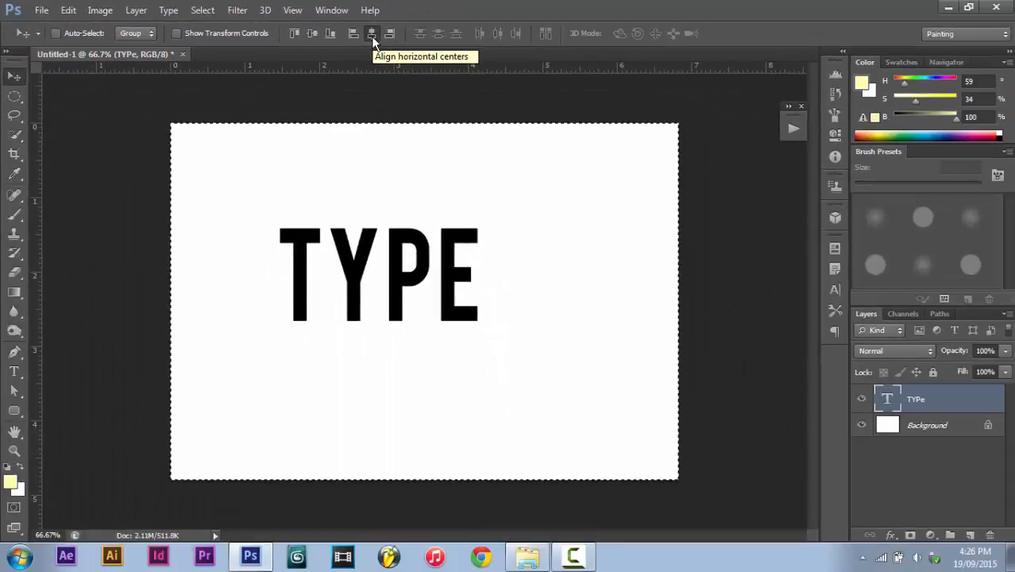
{"action": "left_click", "coordinate": [509, 89]}
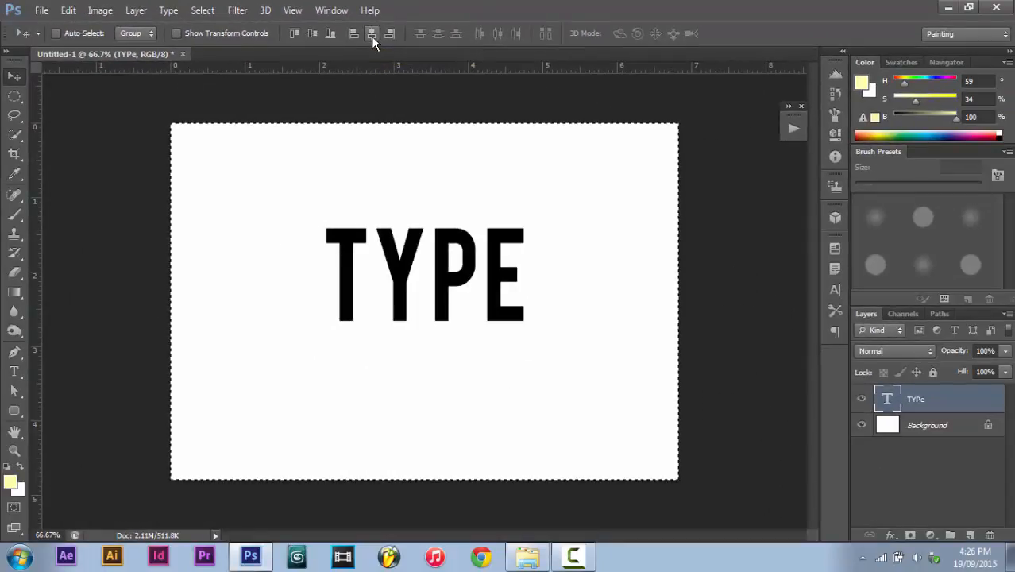
{"action": "key", "text": "ctrl+d"}
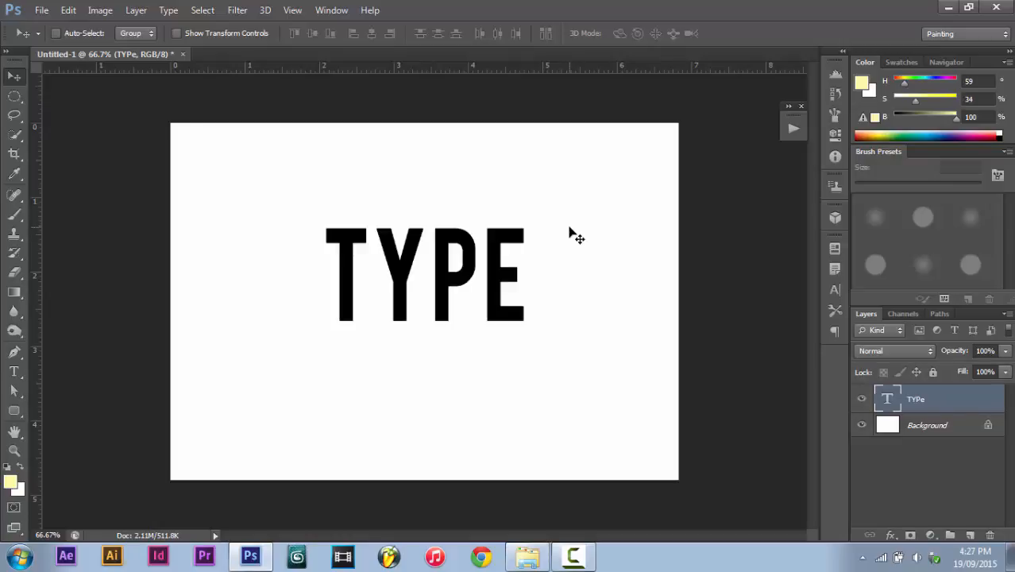
{"action": "key", "text": "shift"}
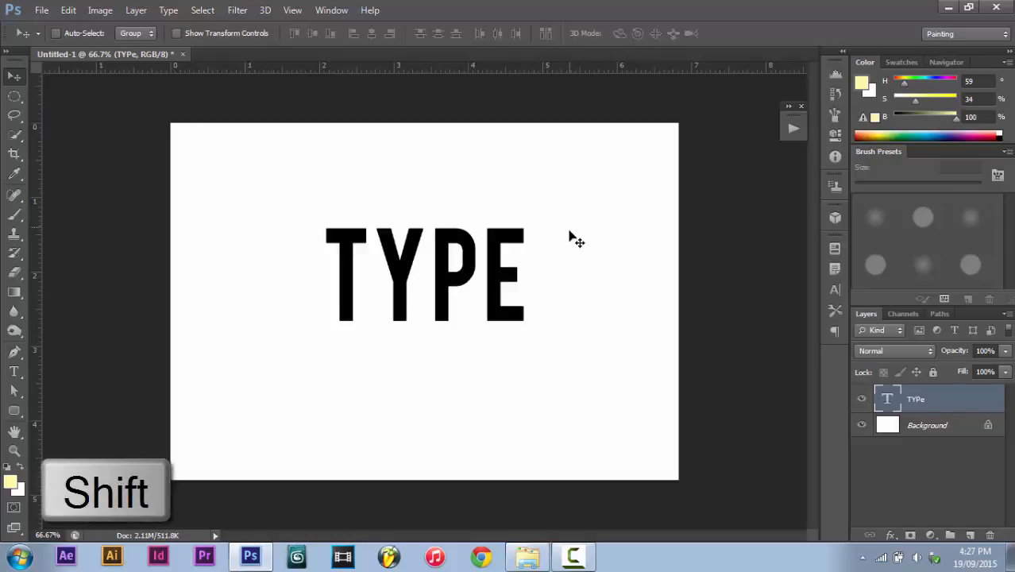
{"action": "left_click_drag", "start_coordinate": [570, 232], "coordinate": [561, 283]}
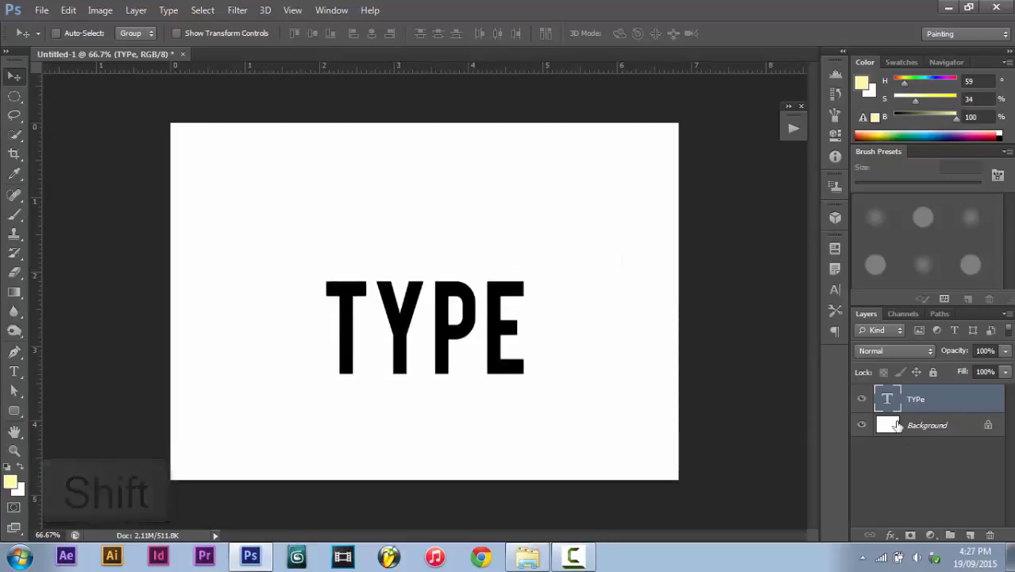
Open the image fire.jpg from the Day 1 - Burning Type folder on the desktop.
{"action": "left_click", "coordinate": [41, 10]}
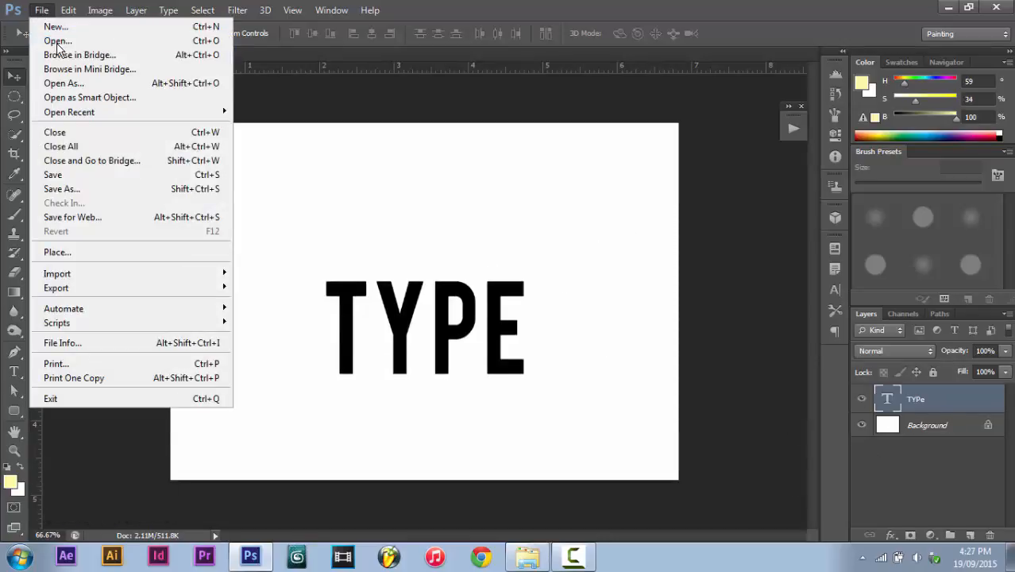
{"action": "left_click", "coordinate": [56, 41]}
{"action": "left_click", "coordinate": [556, 168]}
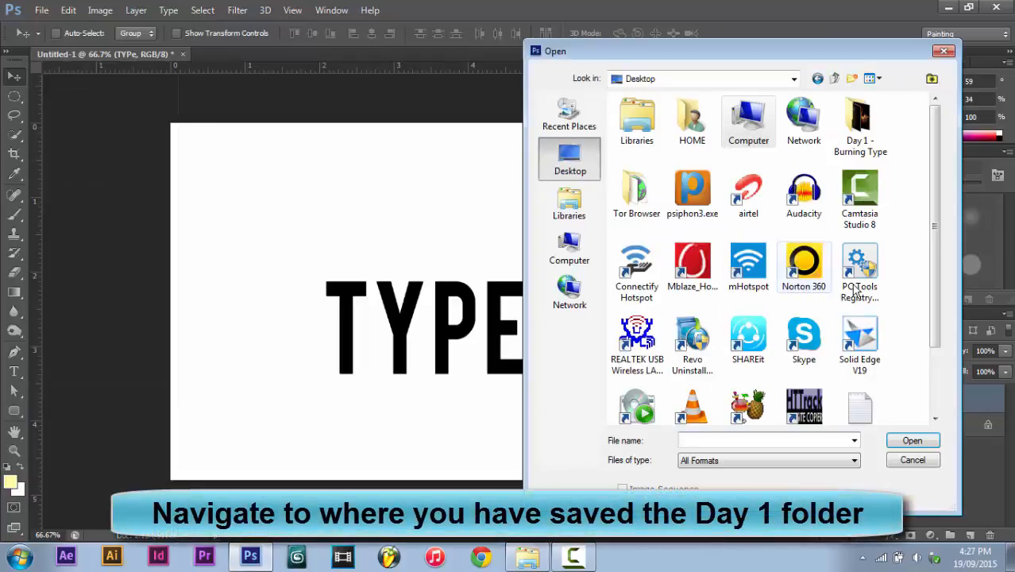
{"action": "double_click", "coordinate": [864, 137]}
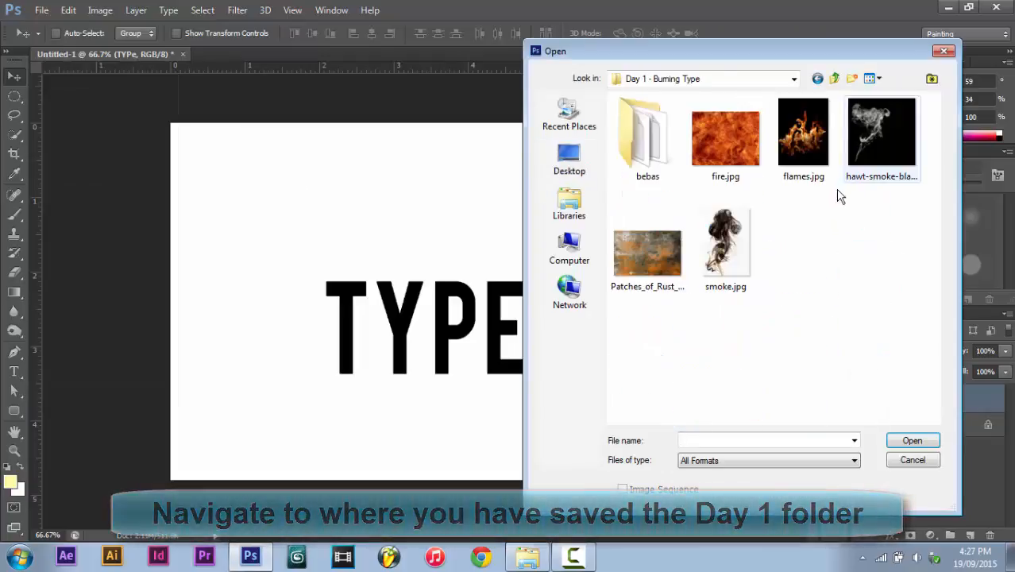
{"action": "left_click", "coordinate": [724, 163]}
{"action": "left_click", "coordinate": [913, 442]}
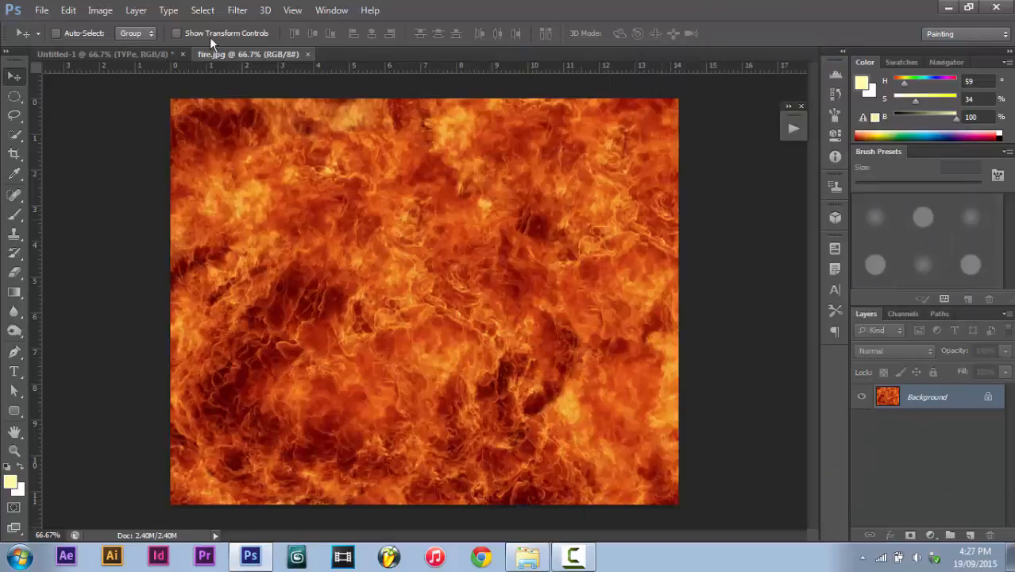
Save the fire image as fire_map in Photoshop (PSD) format.
{"action": "left_click", "coordinate": [41, 10]}
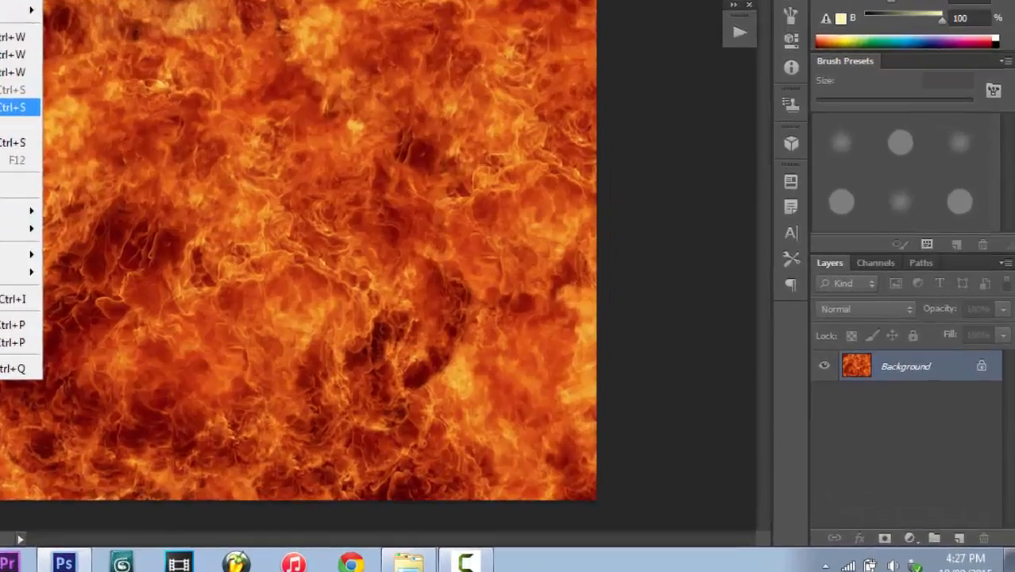
{"action": "left_click", "coordinate": [49, 182]}
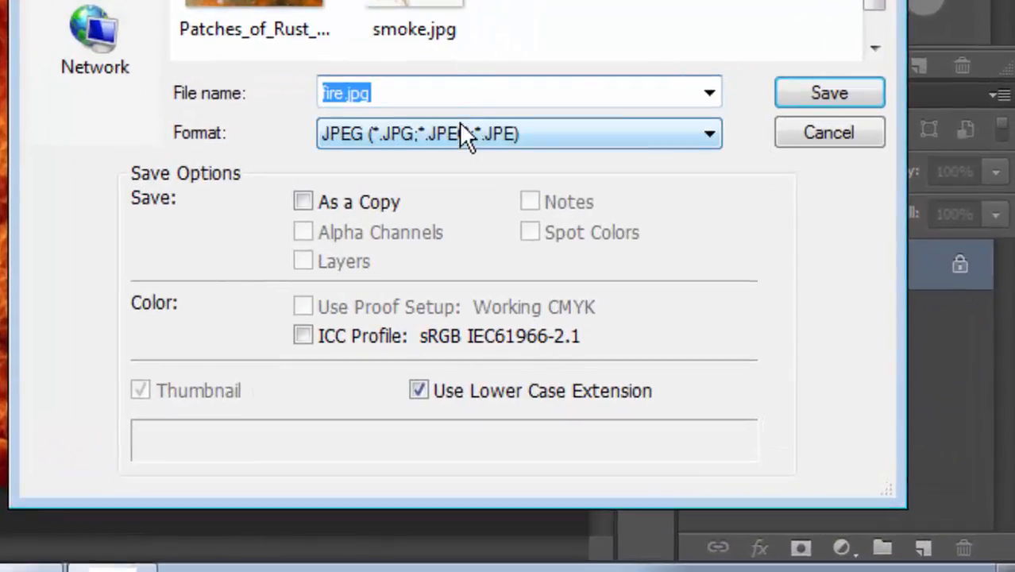
{"action": "type", "text": "fi"}
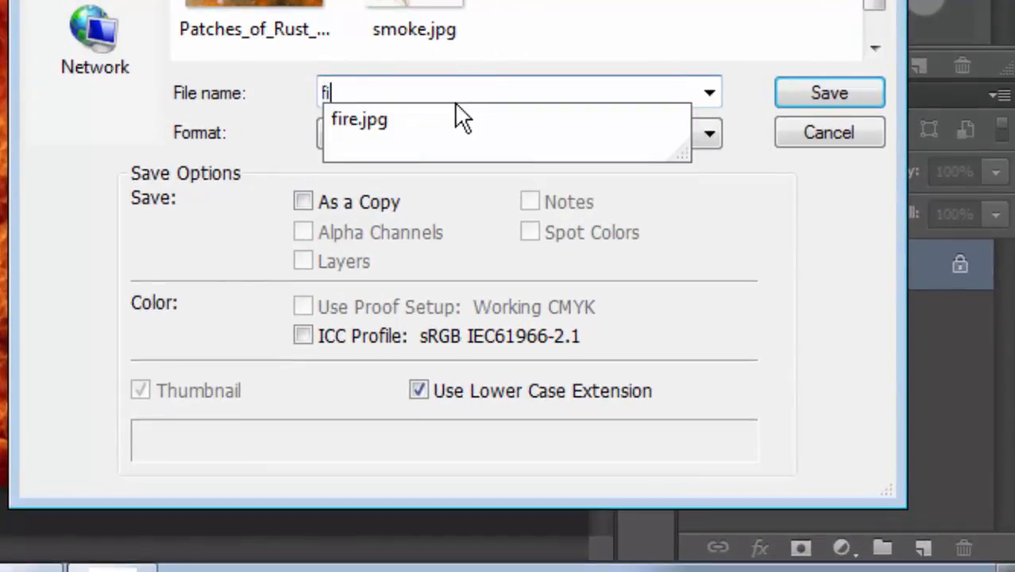
{"action": "type", "text": "re_map"}
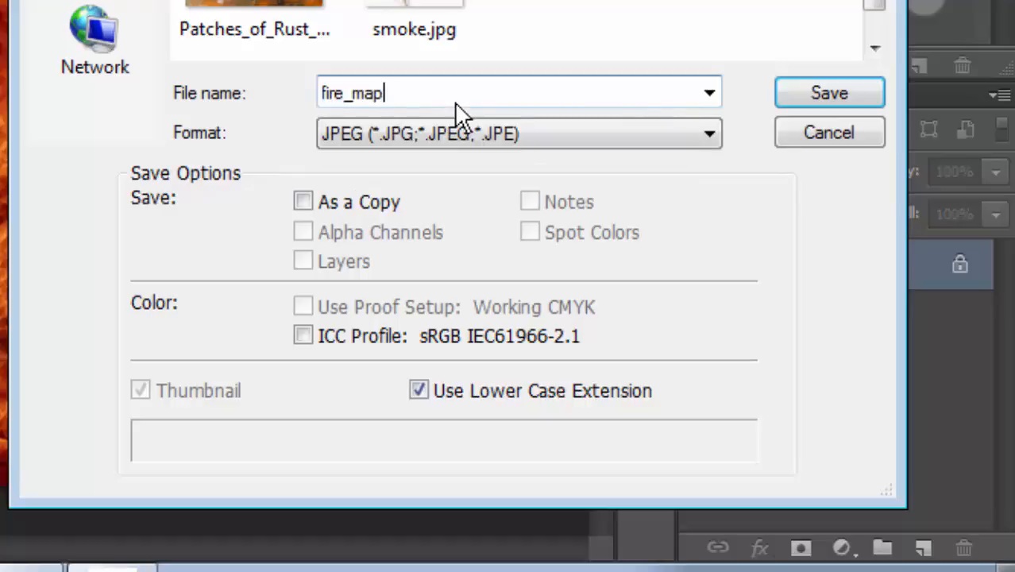
{"action": "left_click", "coordinate": [470, 142]}
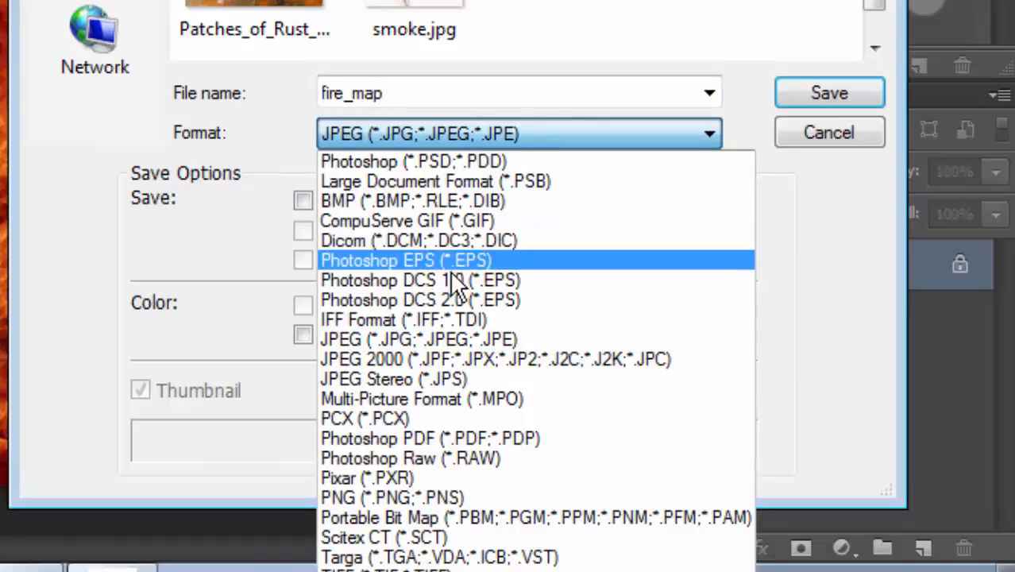
{"action": "left_click", "coordinate": [517, 160]}
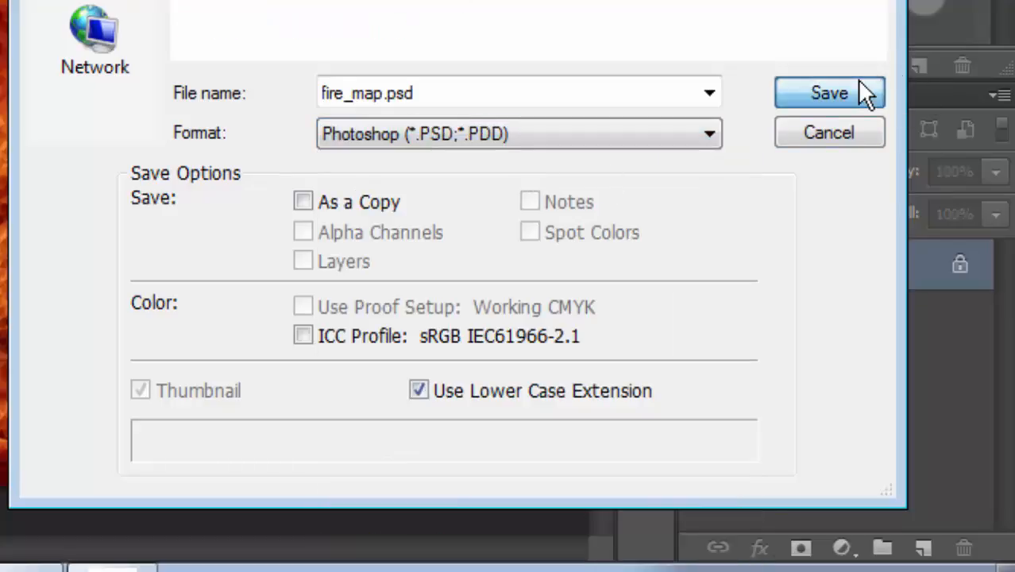
{"action": "left_click", "coordinate": [860, 82]}
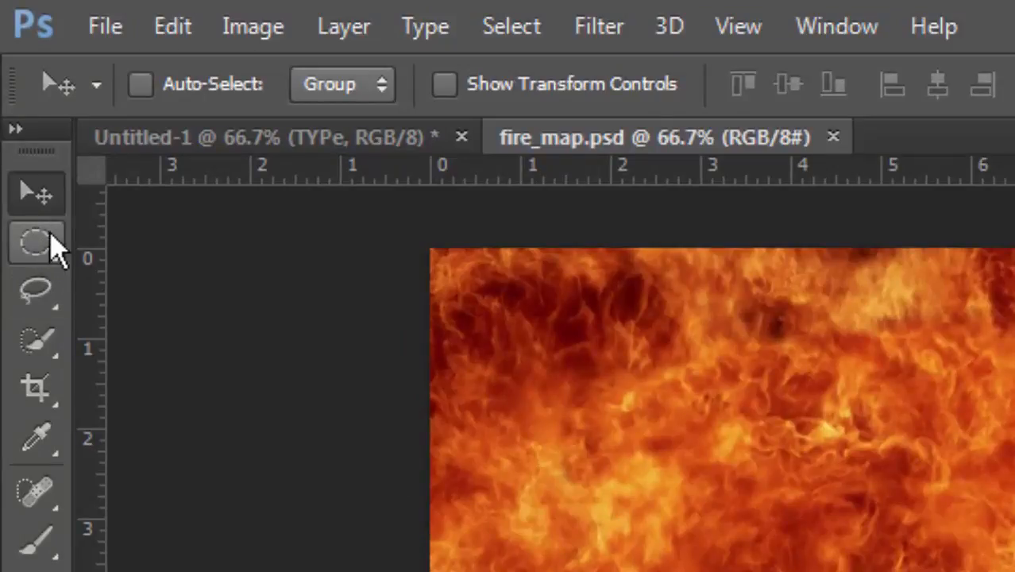
Switch to the Rectangular Marquee tool in the fire_map.psd document.
{"action": "left_click_drag", "start_coordinate": [43, 258], "coordinate": [131, 250]}
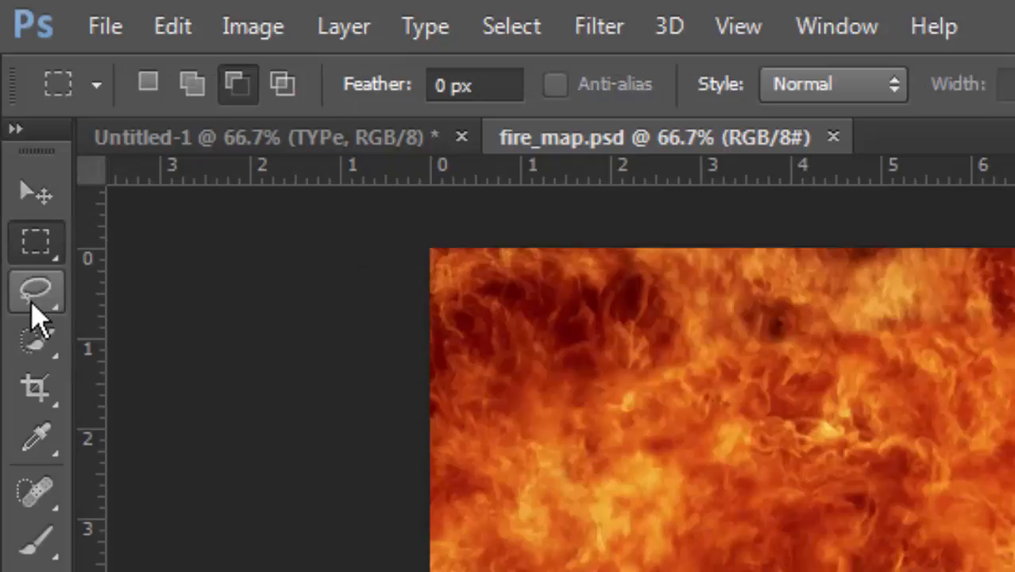
{"action": "left_click", "coordinate": [31, 326]}
{"action": "left_click", "coordinate": [35, 290]}
{"action": "left_click", "coordinate": [36, 243]}
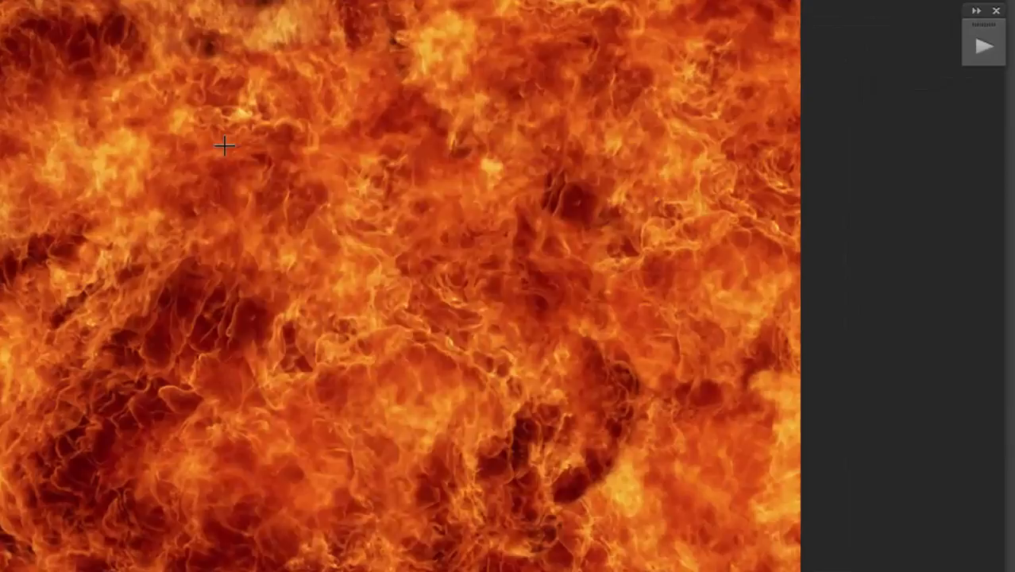
Duplicate the fire image's Background layer into the Untitled-1 document.
{"action": "right_click", "coordinate": [267, 165]}
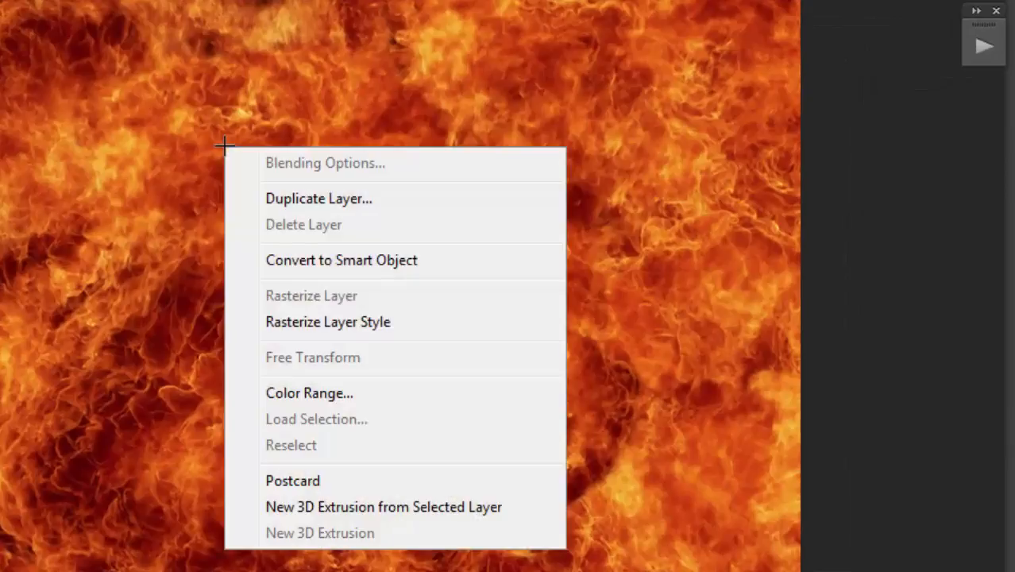
{"action": "left_click", "coordinate": [307, 197]}
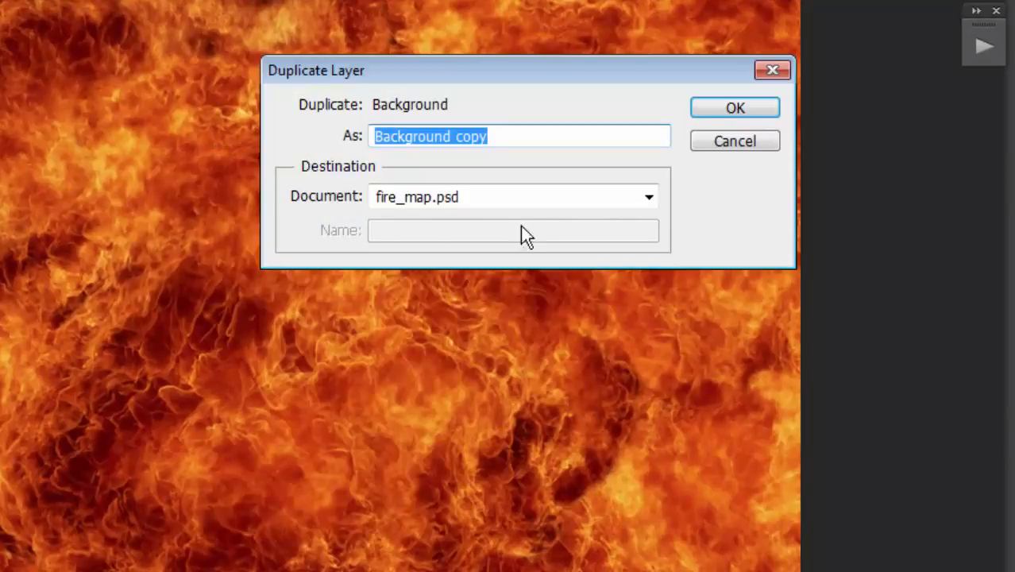
{"action": "left_click", "coordinate": [656, 199]}
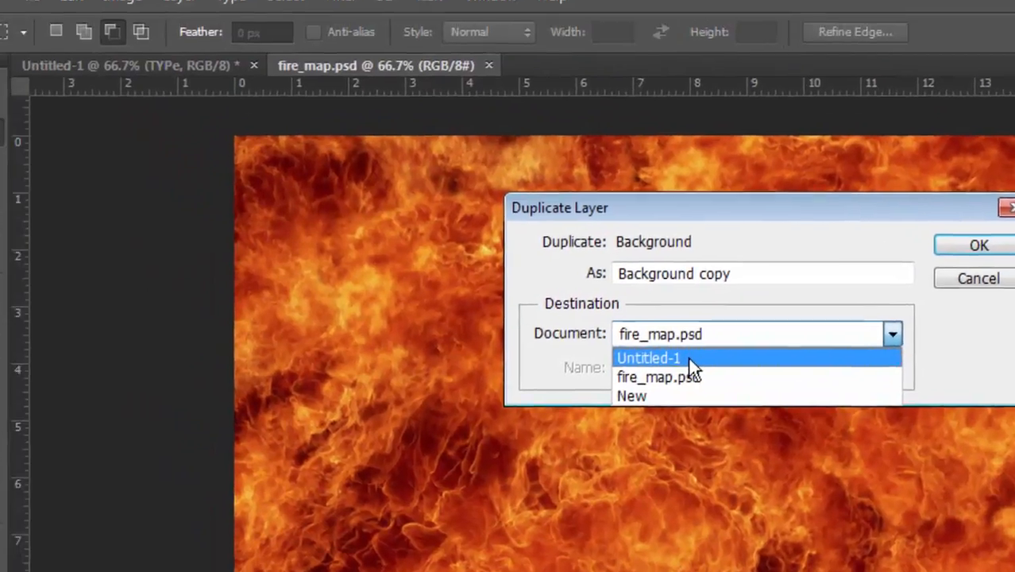
{"action": "left_click", "coordinate": [446, 221]}
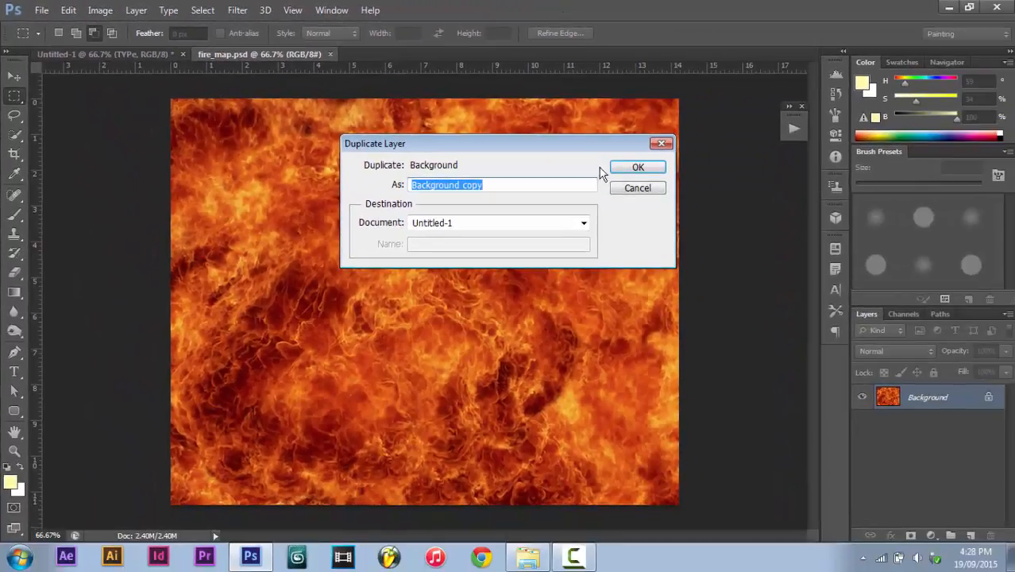
{"action": "left_click", "coordinate": [1009, 273]}
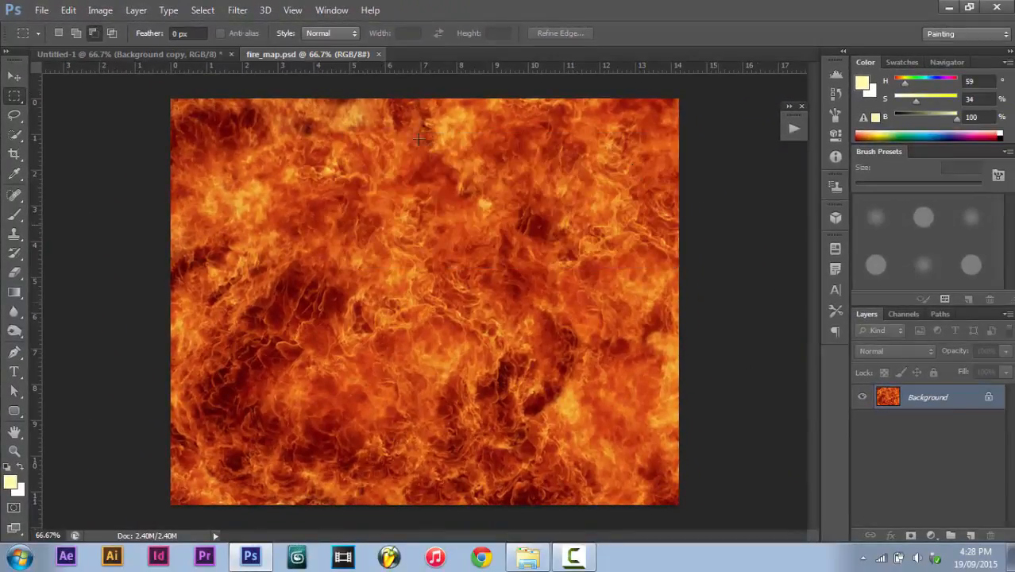
Close fire_map.psd and move the fire layer in Untitled-1 beneath the TYPE text layer.
{"action": "left_click", "coordinate": [379, 54]}
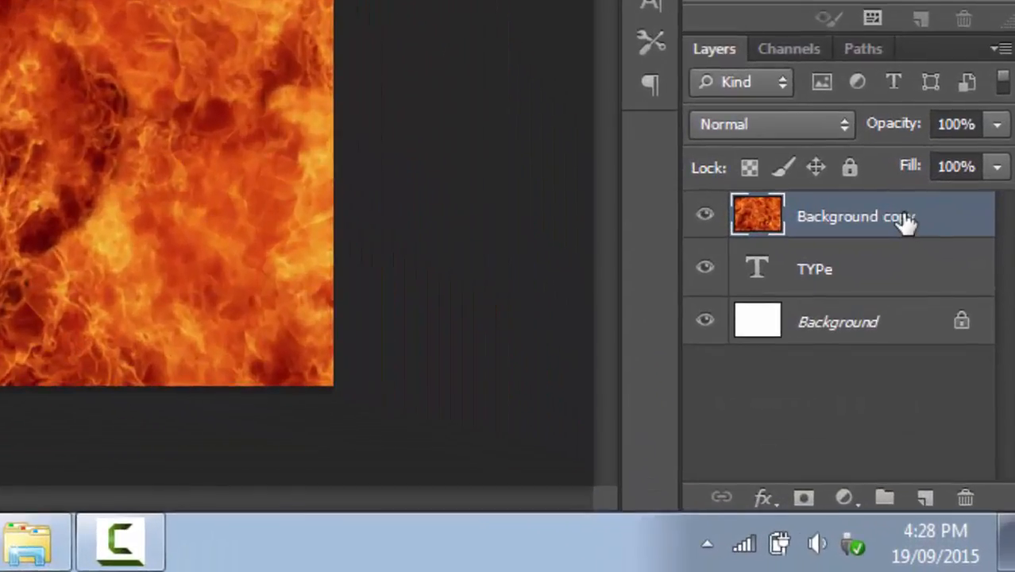
{"action": "left_click_drag", "start_coordinate": [958, 392], "coordinate": [955, 425]}
{"action": "left_click_drag", "start_coordinate": [894, 284], "coordinate": [890, 295]}
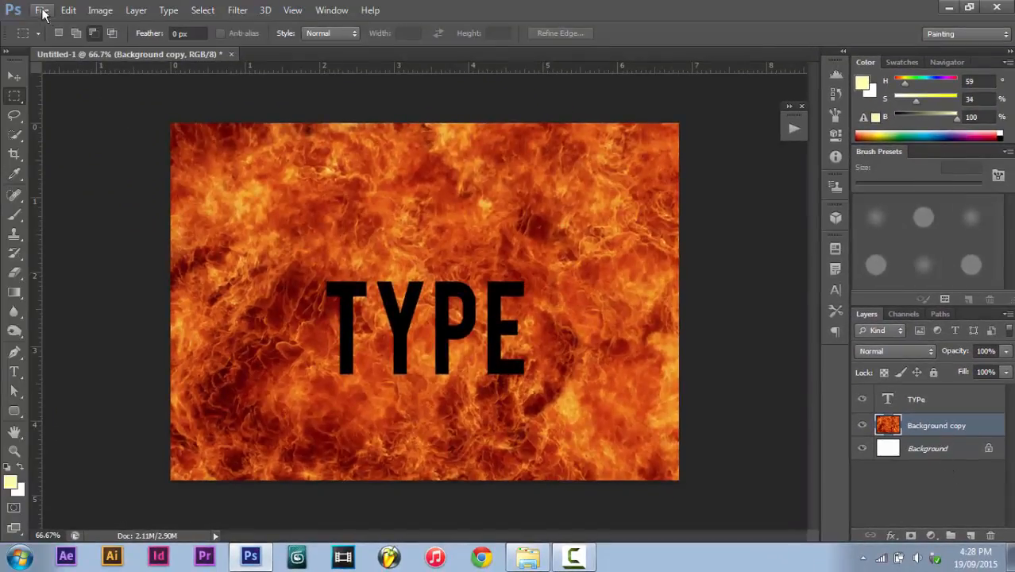
Open the image Patches_of_Rust_by_GrungeTextures.jpg from the Day 1 - Burning Type folder.
{"action": "left_click", "coordinate": [37, 11]}
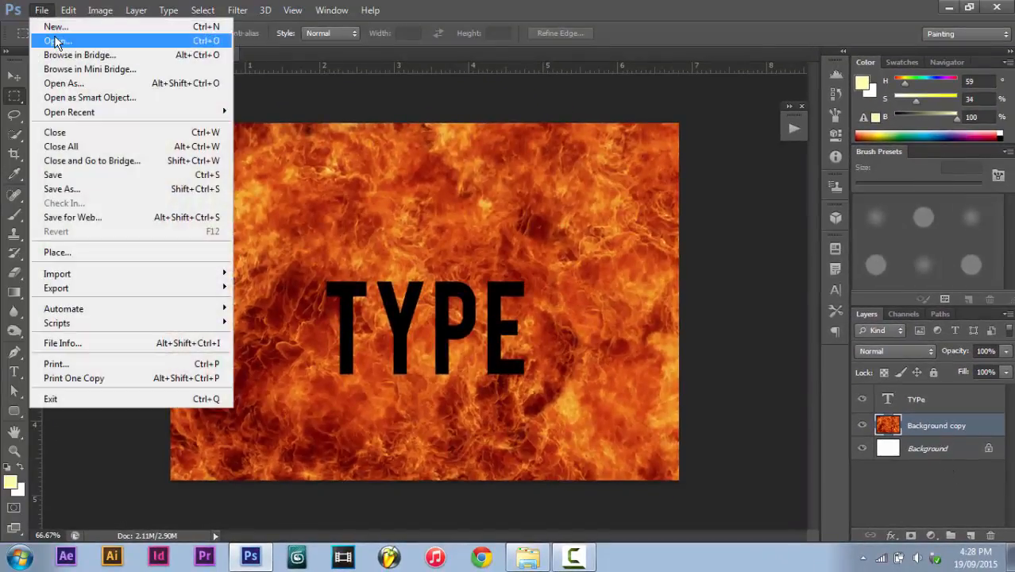
{"action": "key", "text": "ctrl+o"}
{"action": "left_click", "coordinate": [719, 262]}
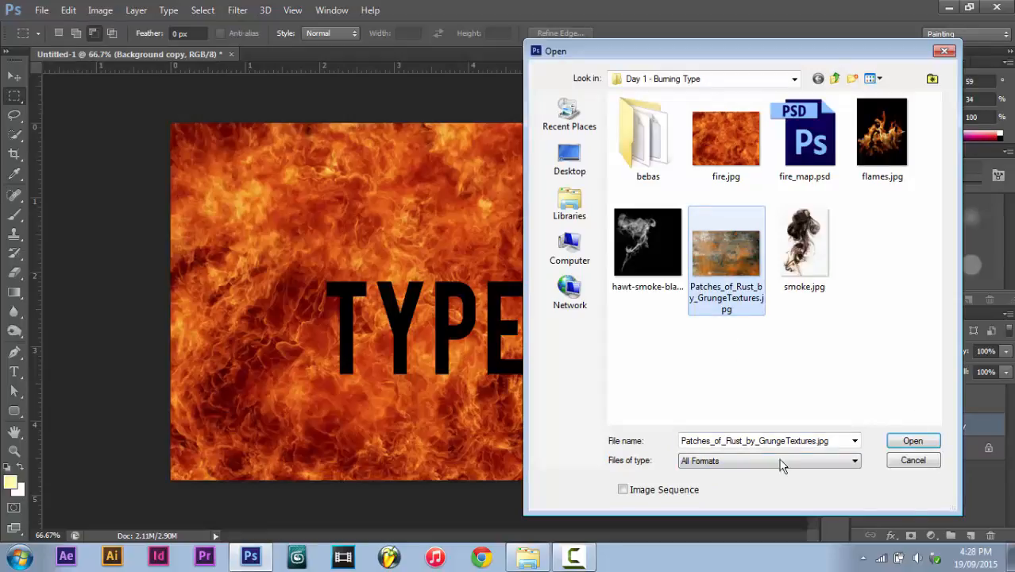
{"action": "left_click", "coordinate": [914, 442]}
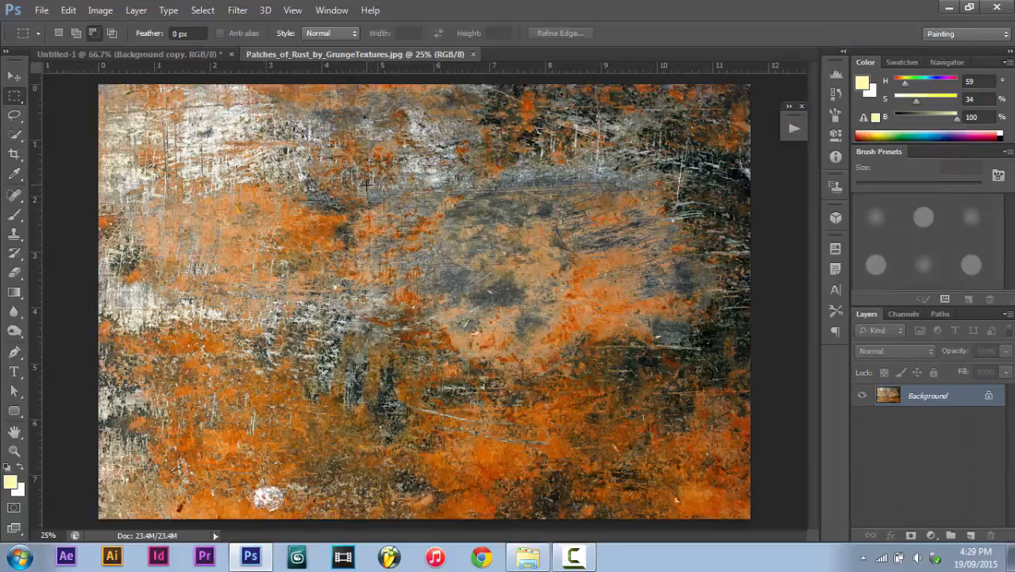
Duplicate the rust image's Background layer into the Untitled-1 document and close the rust image.
{"action": "right_click", "coordinate": [367, 185]}
{"action": "left_click", "coordinate": [409, 218]}
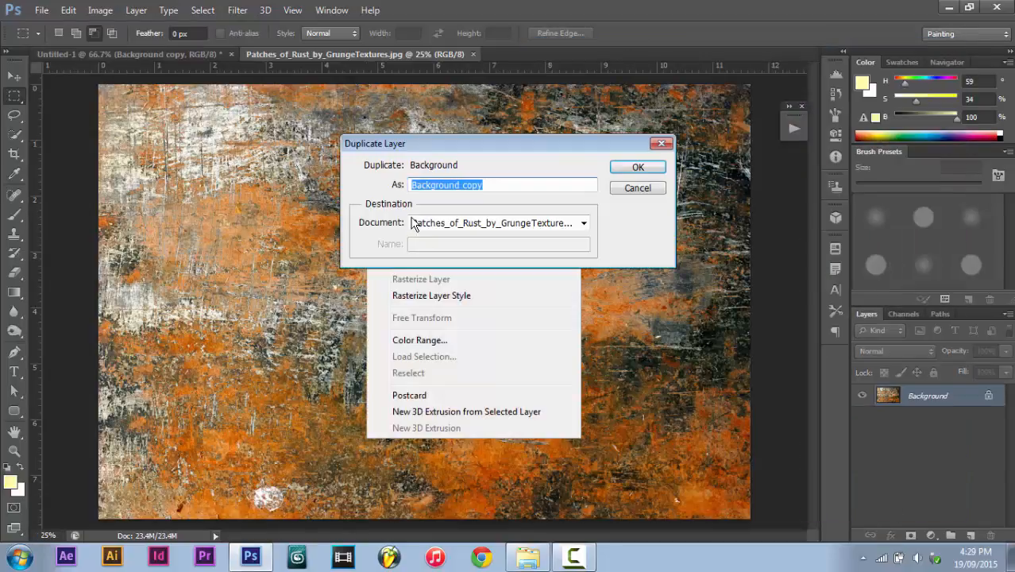
{"action": "left_click", "coordinate": [582, 222]}
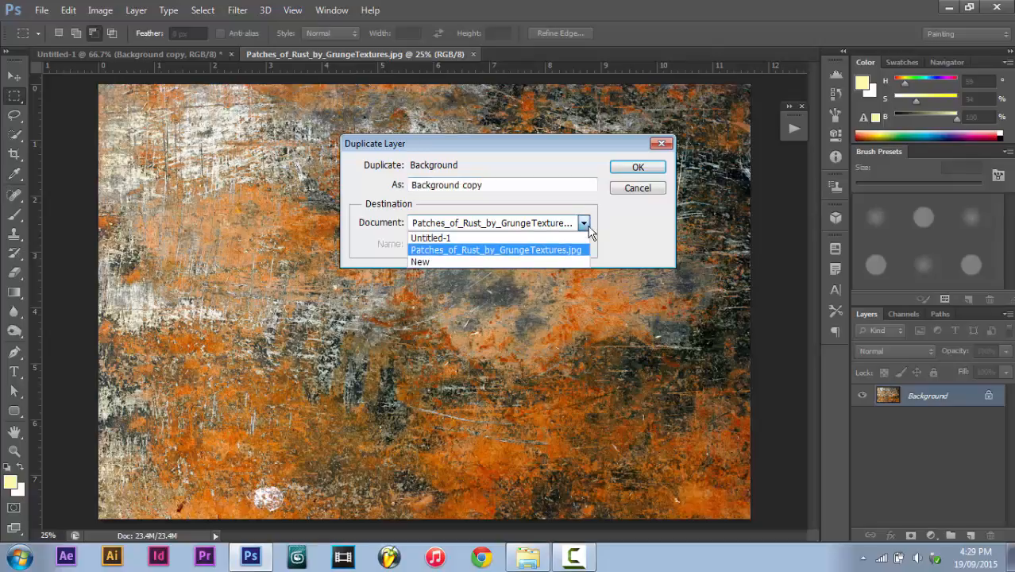
{"action": "left_click", "coordinate": [508, 236]}
{"action": "left_click", "coordinate": [639, 169]}
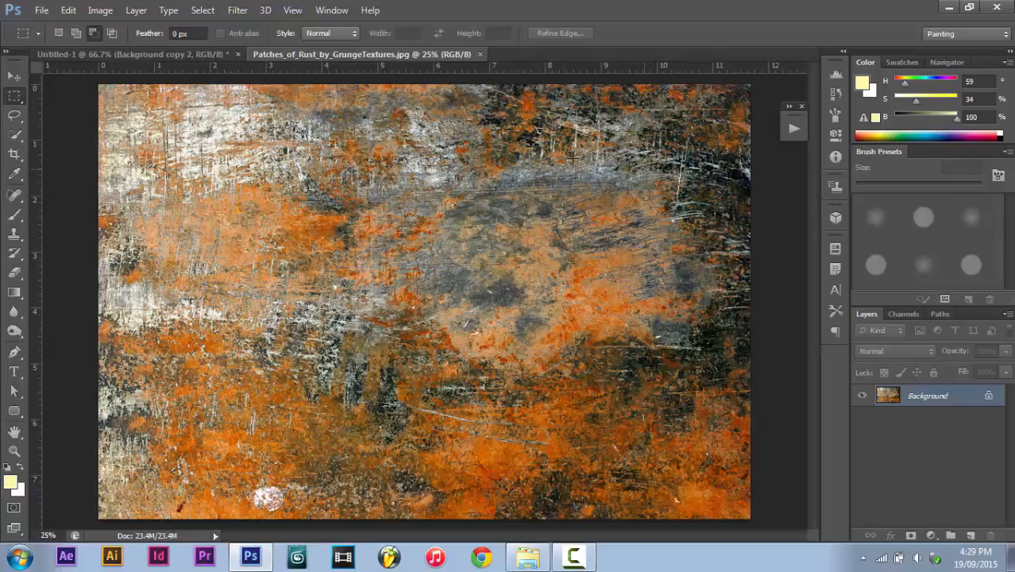
{"action": "left_click", "coordinate": [480, 54]}
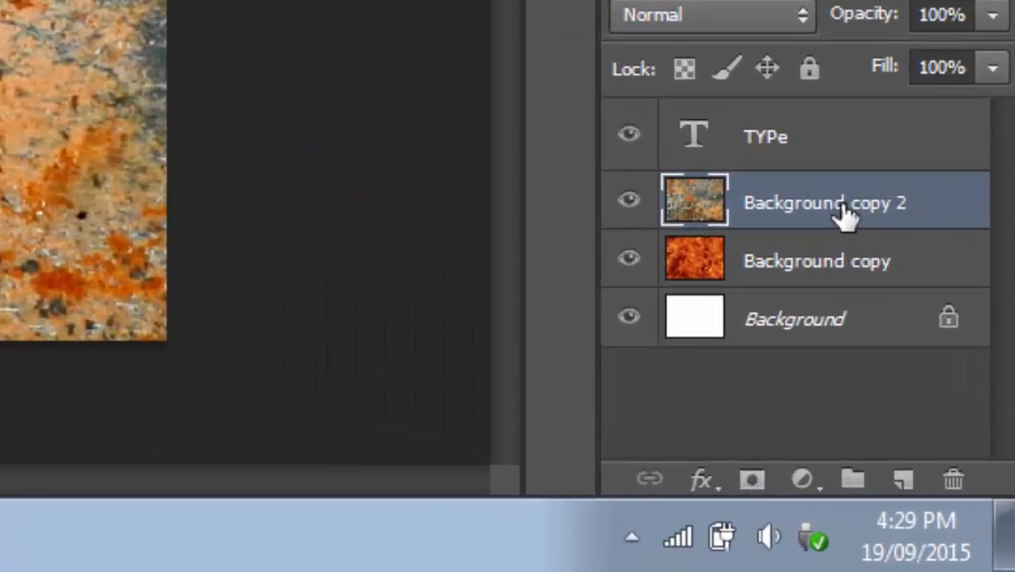
Move the rust texture layer above the TYPE text layer and clip it to the text with a clipping mask.
{"action": "left_click_drag", "start_coordinate": [843, 209], "coordinate": [838, 109]}
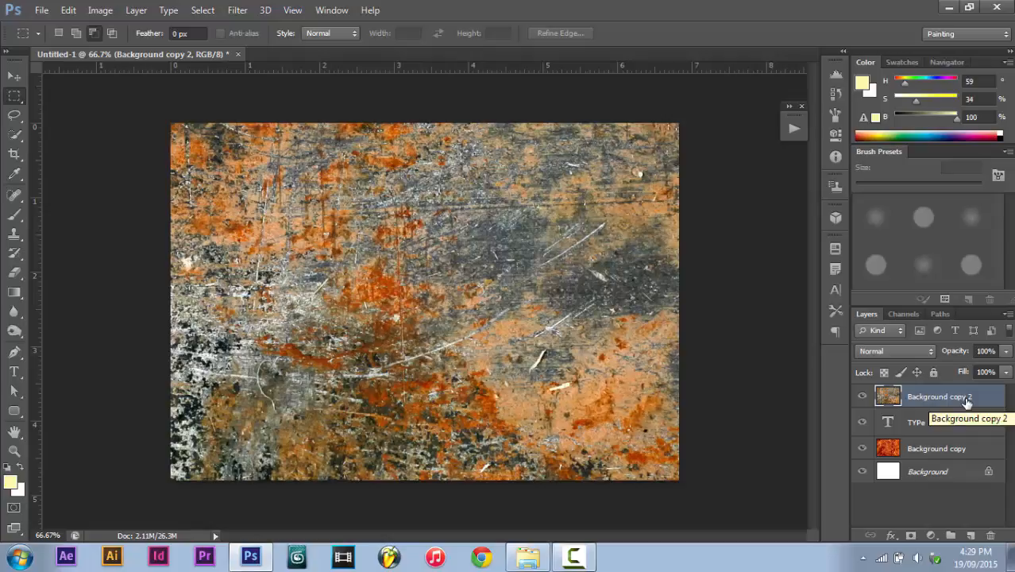
{"action": "right_click", "coordinate": [967, 402]}
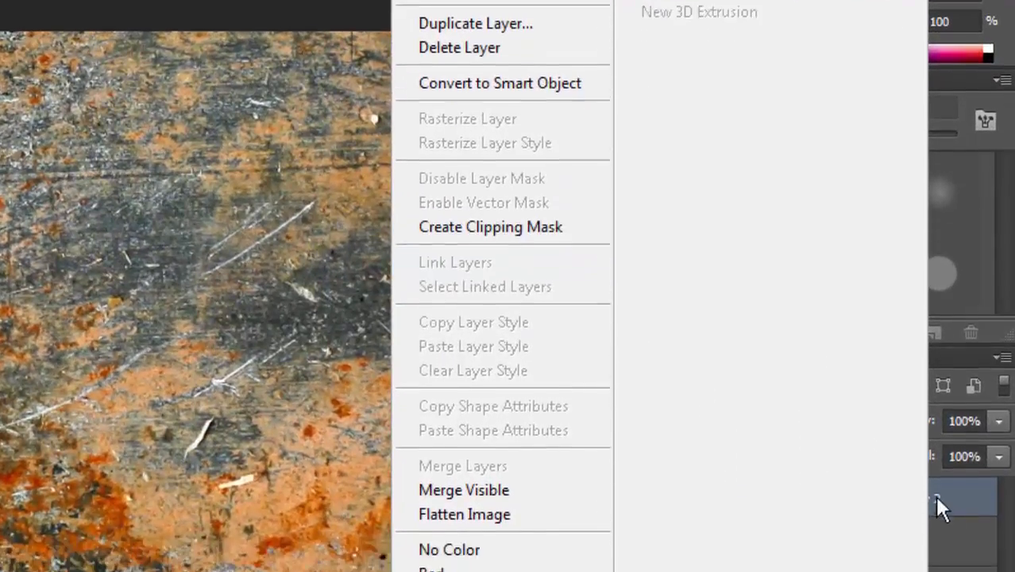
{"action": "left_click", "coordinate": [946, 537]}
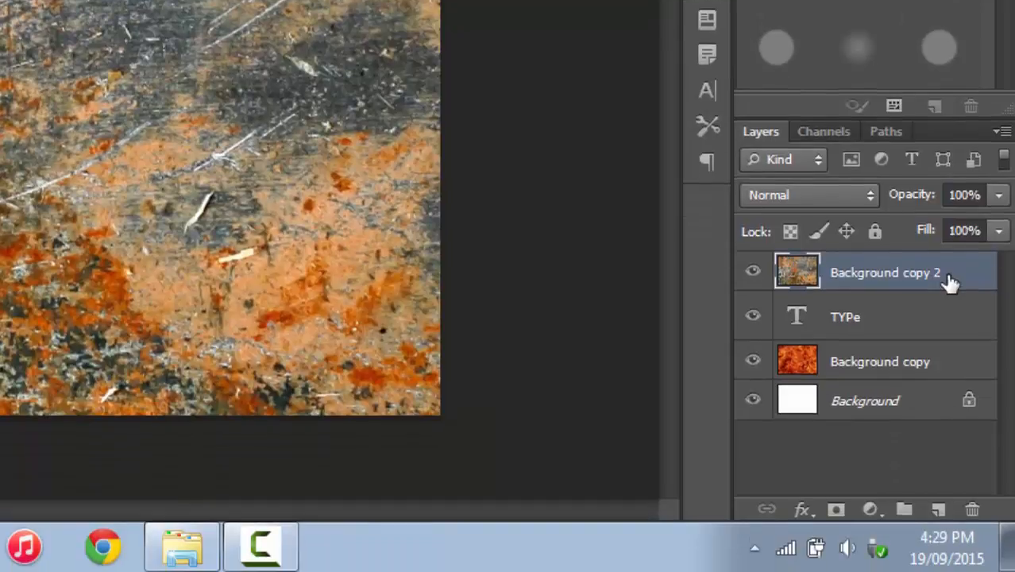
{"action": "key", "text": "alt"}
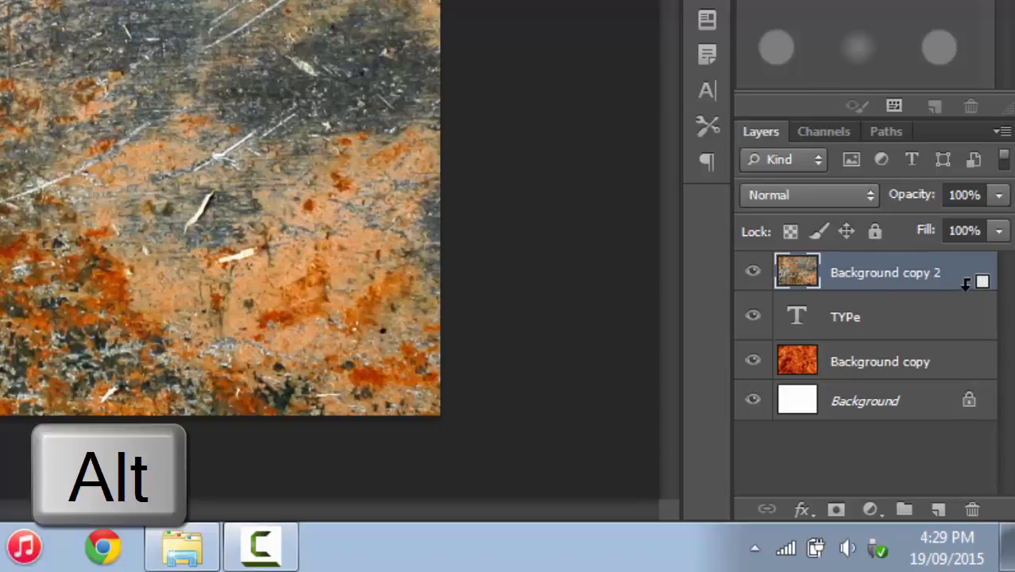
{"action": "left_click", "coordinate": [965, 284], "text": "alt"}
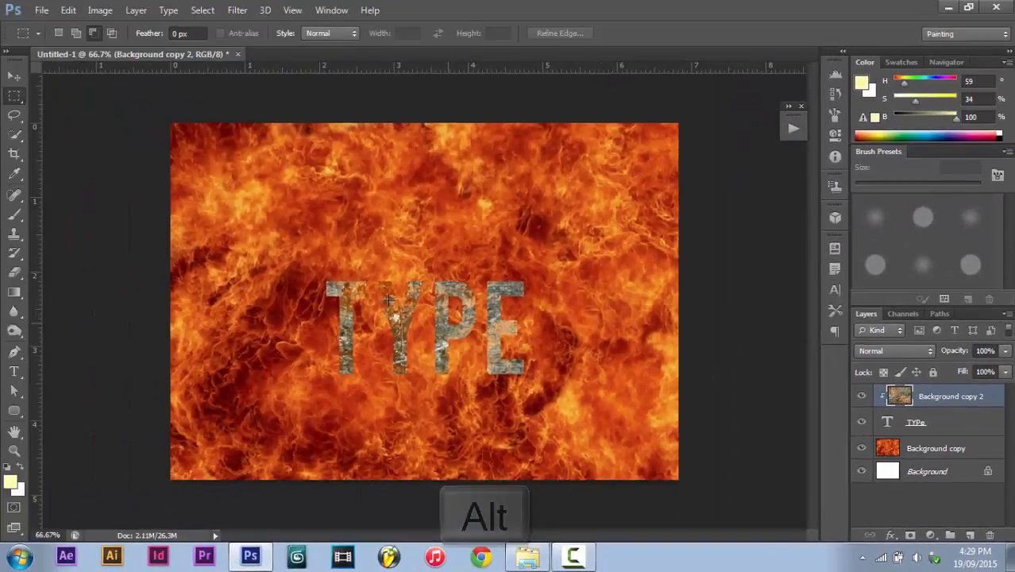
Reposition the clipped rust texture inside the TYPE letters with the Move tool.
{"action": "left_click", "coordinate": [14, 77]}
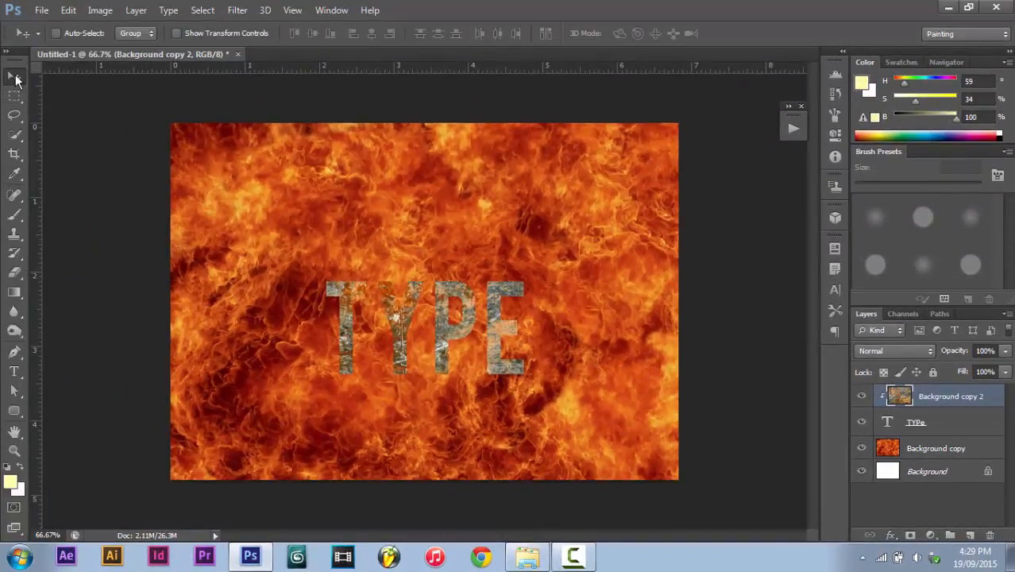
{"action": "left_click_drag", "start_coordinate": [397, 274], "coordinate": [401, 306]}
{"action": "left_click_drag", "start_coordinate": [497, 315], "coordinate": [448, 311]}
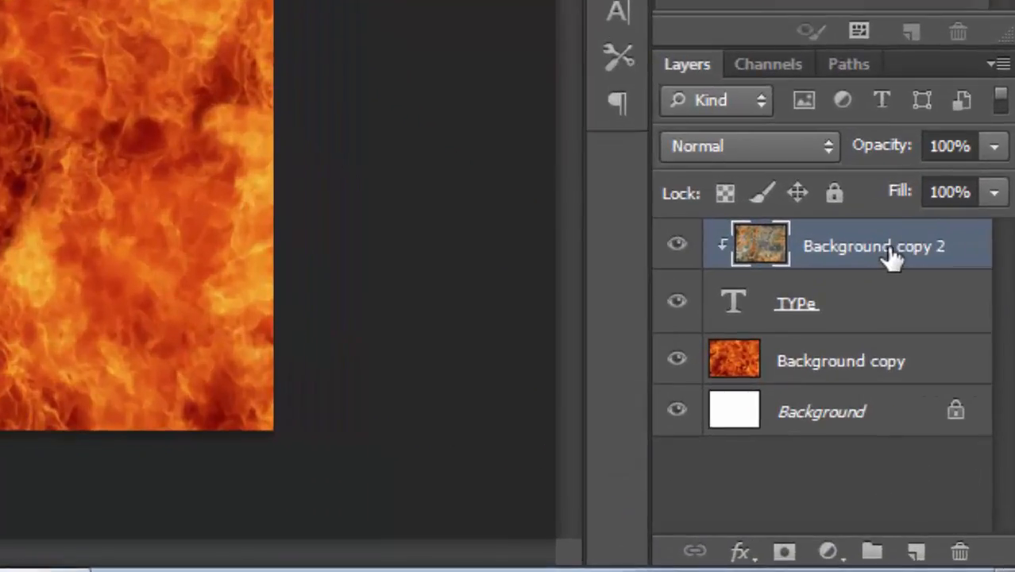
Rename the clipped rust layer as Grunge texture.
{"action": "double_click", "coordinate": [893, 248]}
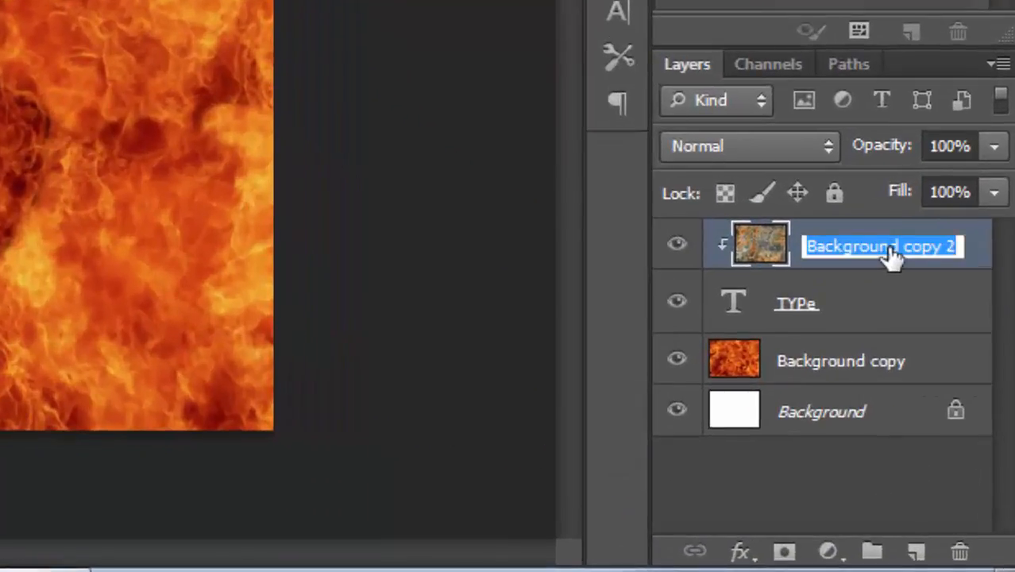
{"action": "type", "text": "Grunge"}
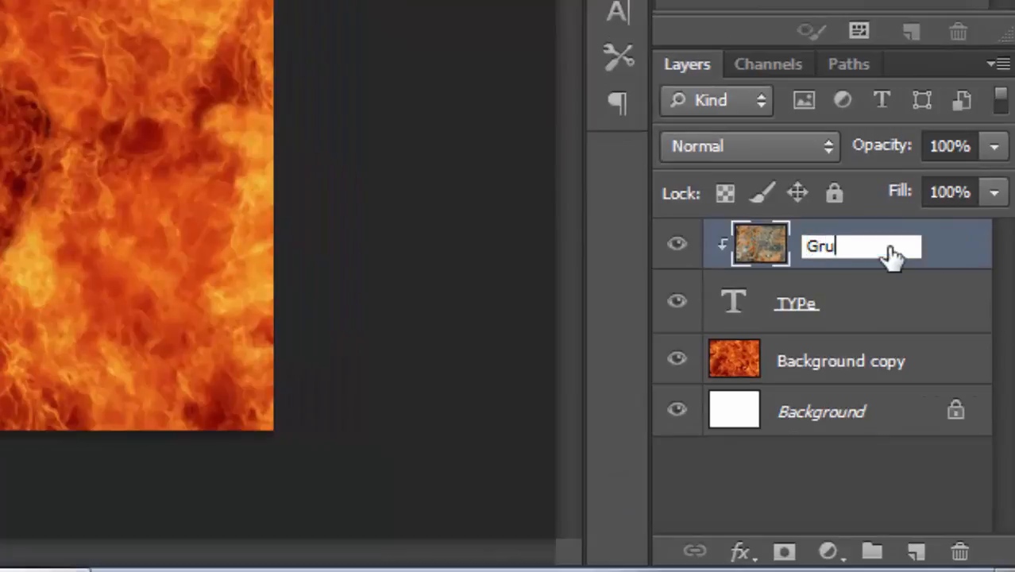
{"action": "type", "text": "ture"}
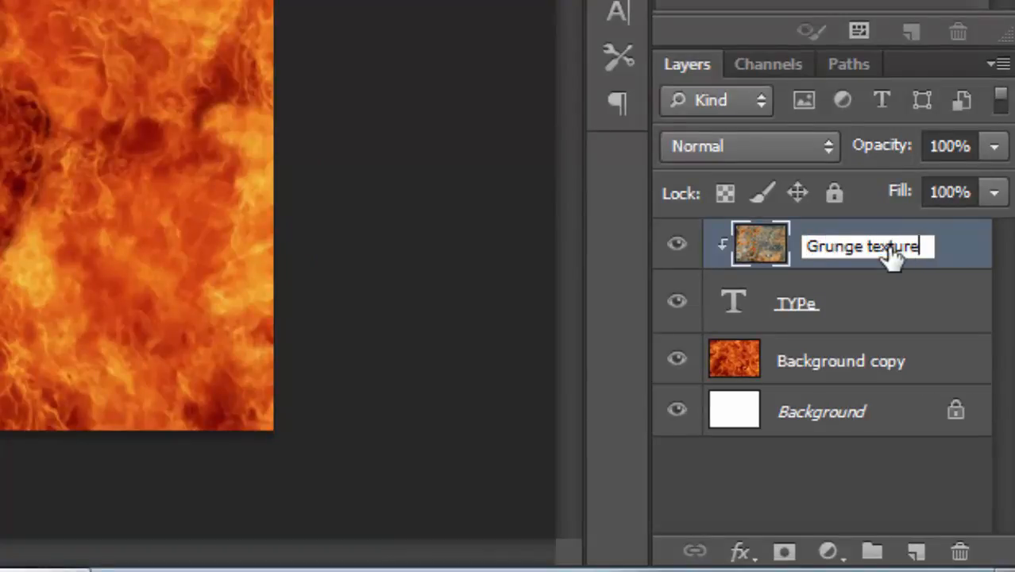
{"action": "key", "text": "Return"}
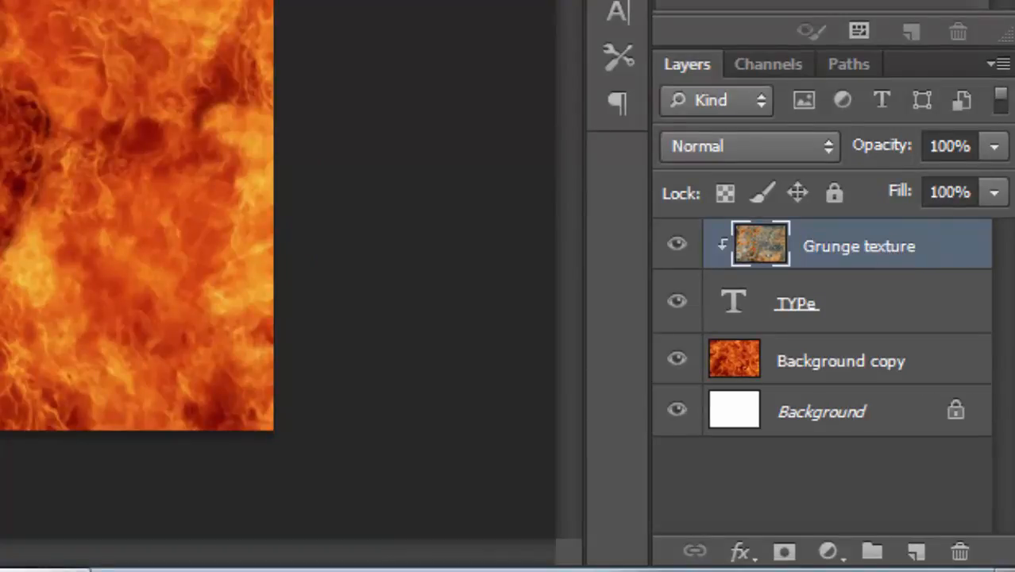
Rename the fire image layer as Fire.
{"action": "double_click", "coordinate": [862, 363]}
{"action": "type", "text": "F"}
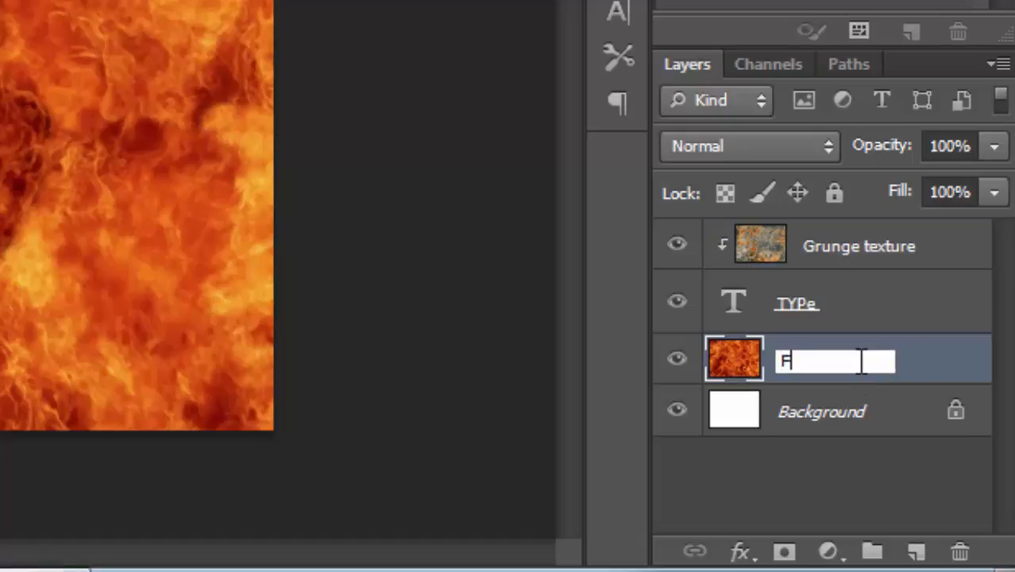
{"action": "type", "text": "ire"}
{"action": "key", "text": "Return"}
Add a Bevel & Emboss effect to the TYPE text layer with Chisel Hard technique and 3 px size.
{"action": "left_click", "coordinate": [866, 308]}
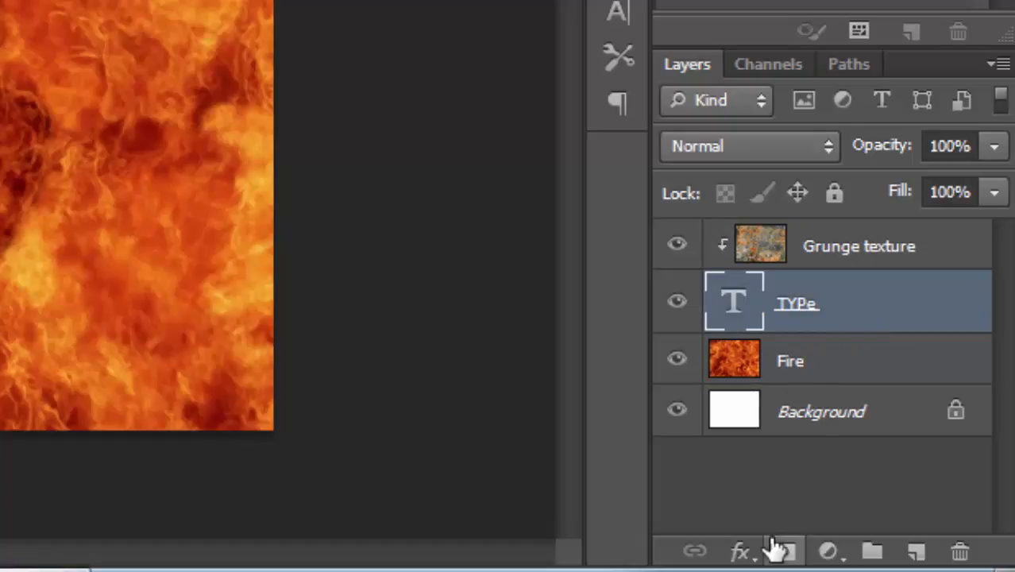
{"action": "left_click", "coordinate": [740, 552]}
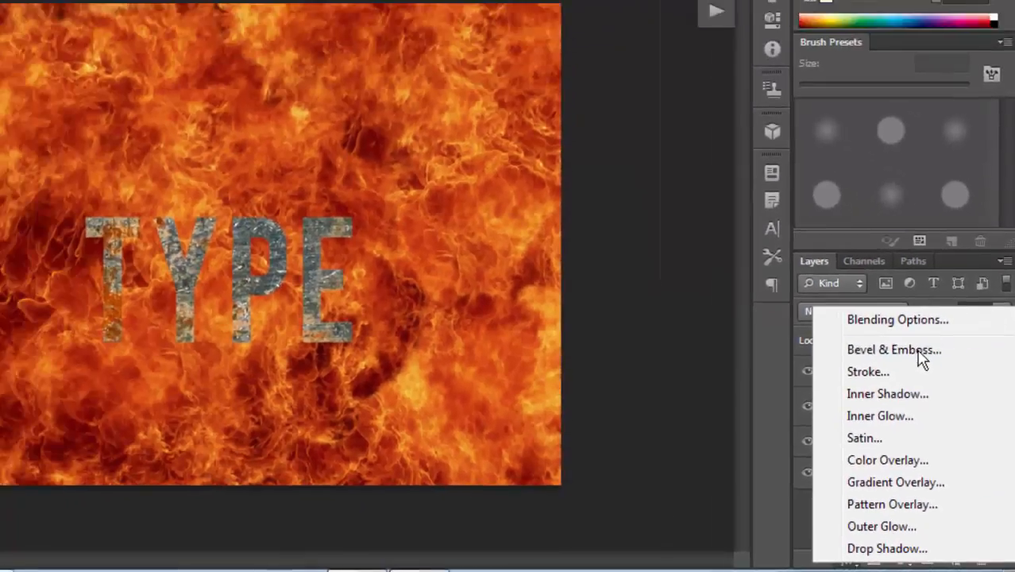
{"action": "left_click", "coordinate": [858, 209]}
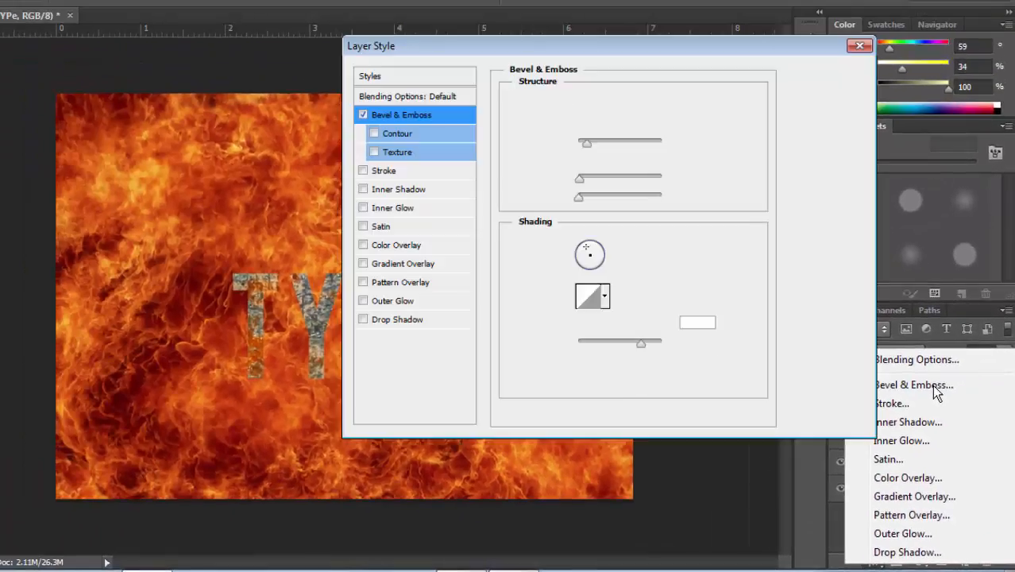
{"action": "left_click_drag", "start_coordinate": [509, 48], "coordinate": [649, 21]}
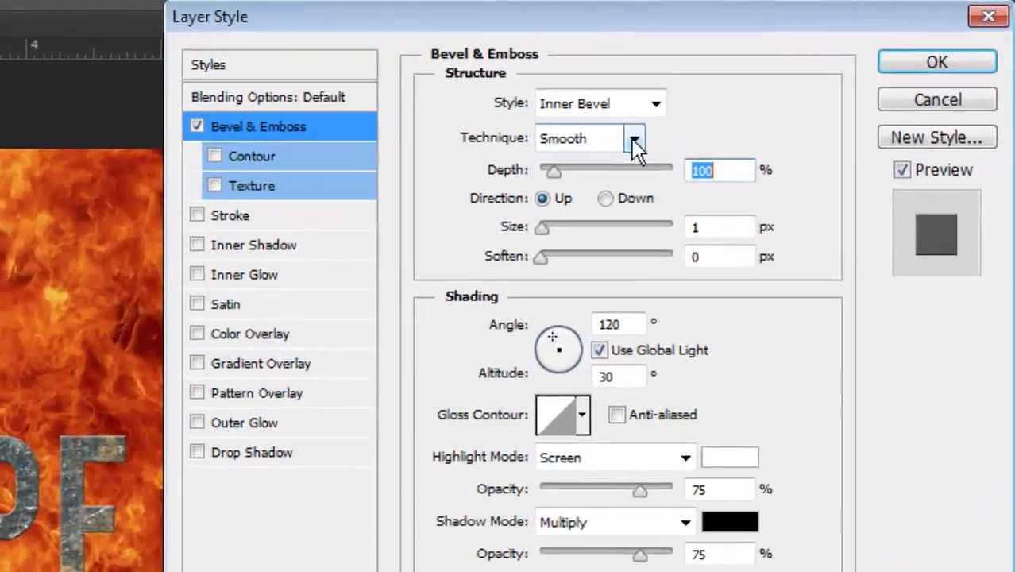
{"action": "left_click", "coordinate": [775, 87]}
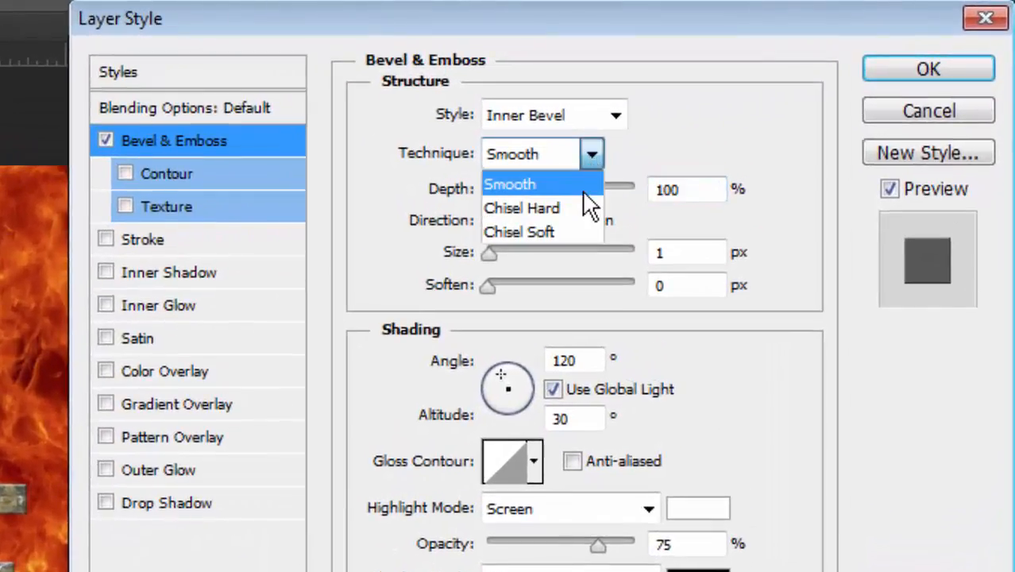
{"action": "left_click", "coordinate": [580, 210]}
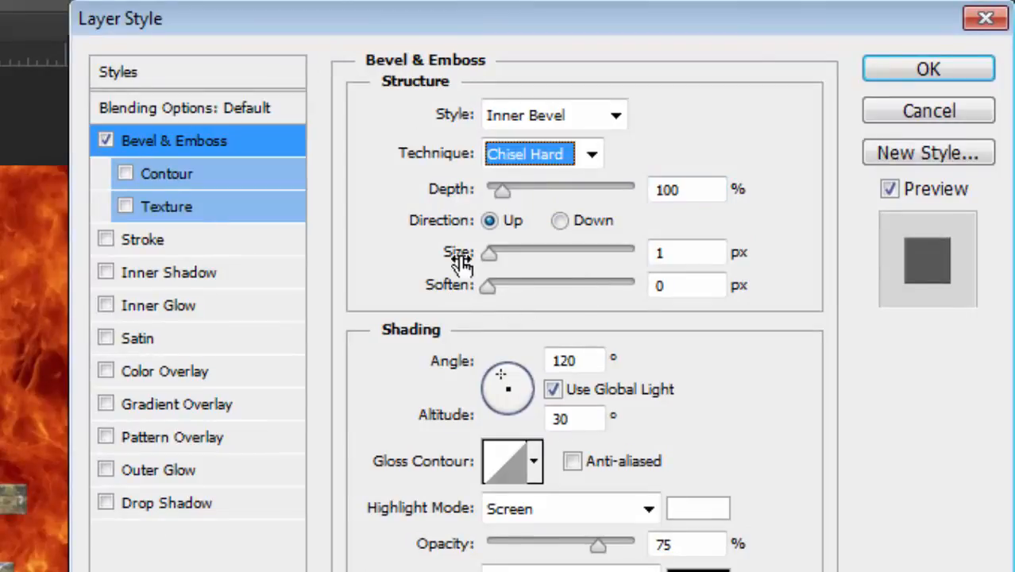
{"action": "left_click", "coordinate": [679, 251]}
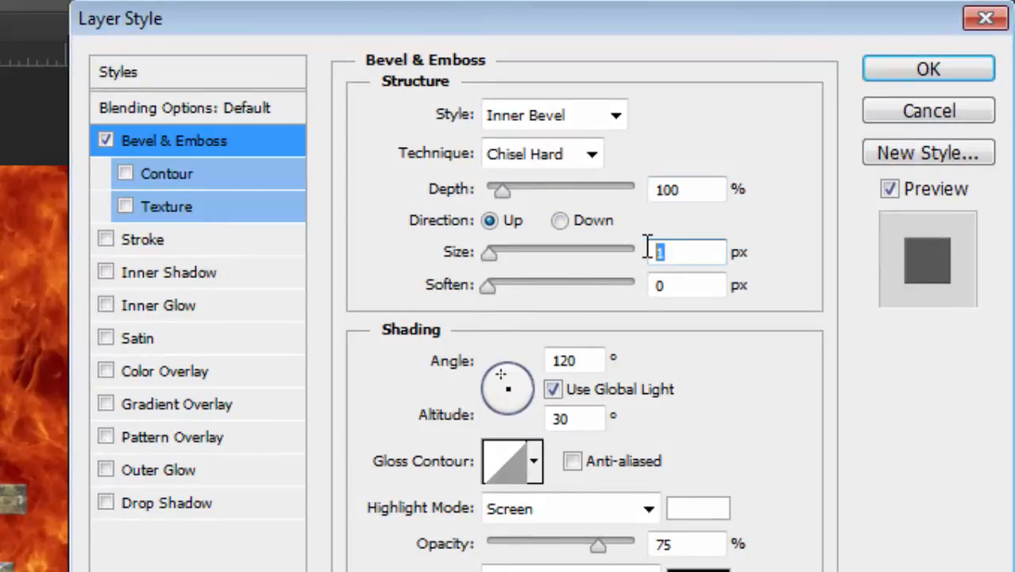
{"action": "type", "text": "2"}
{"action": "type", "text": "3"}
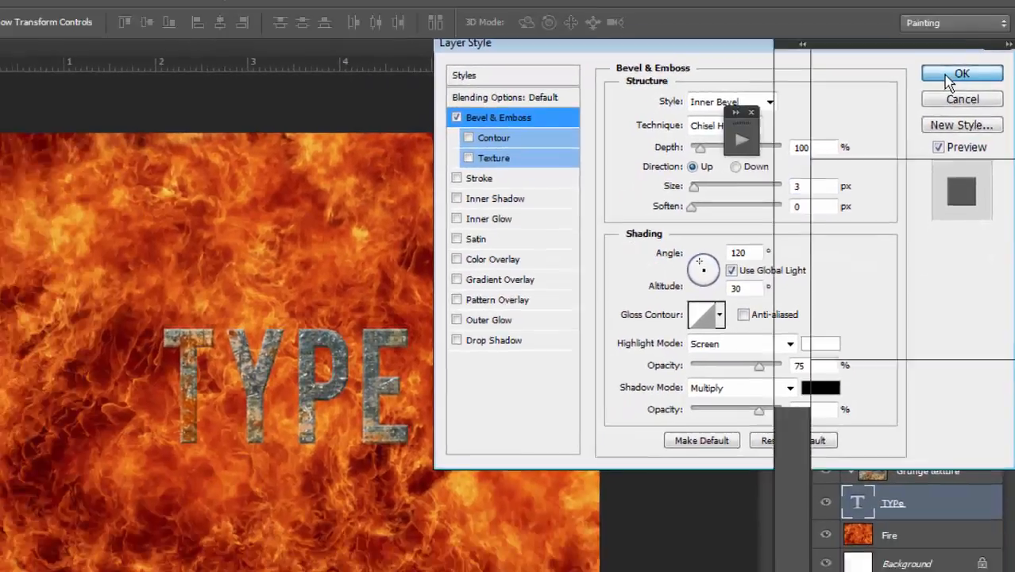
{"action": "left_click", "coordinate": [902, 70]}
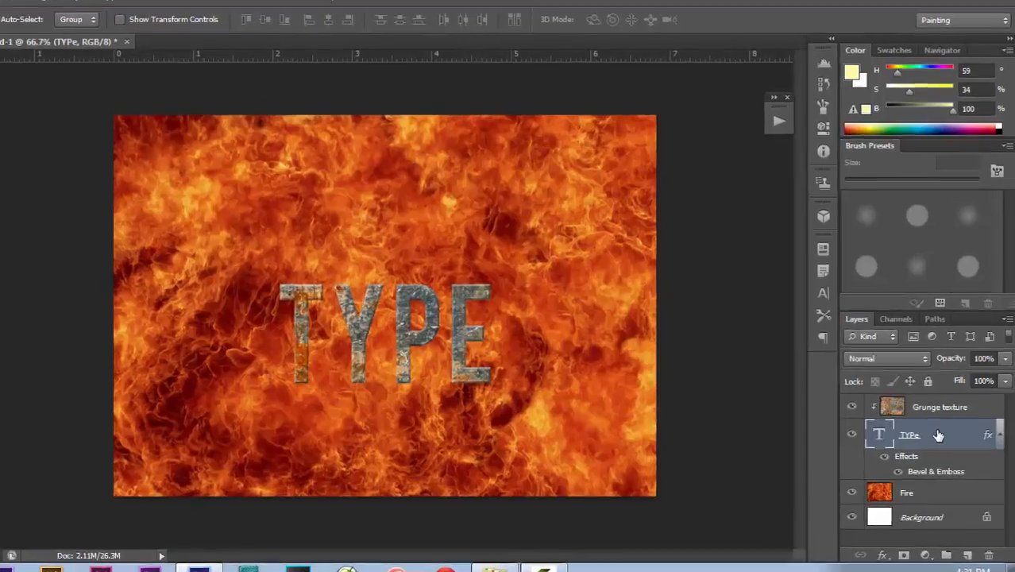
Rasterize the TYPE text layer and apply the Displace filter with horizontal and vertical scale 10, Stretch To Fit and Repeat Edge Pixels.
{"action": "right_click", "coordinate": [943, 423]}
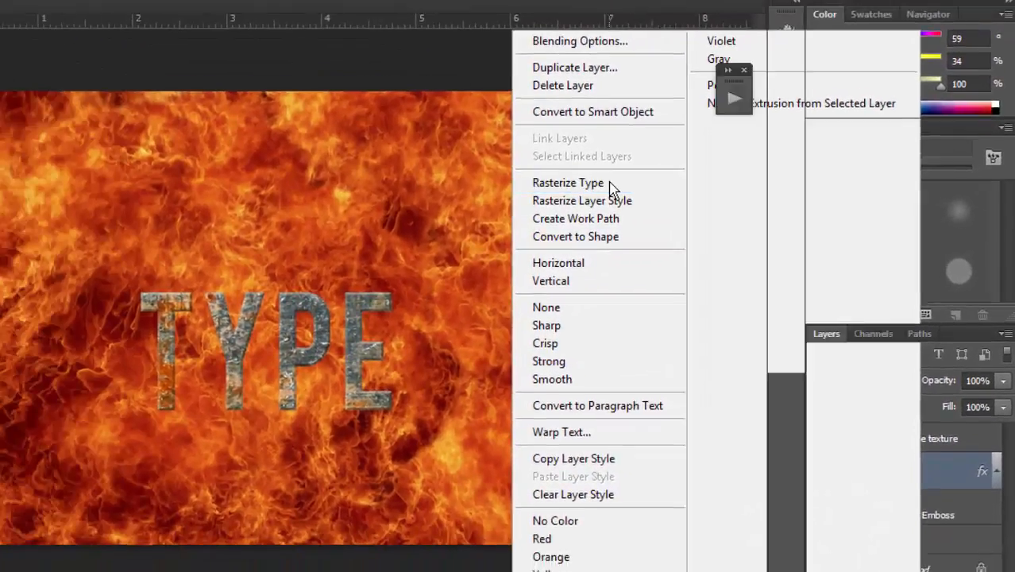
{"action": "left_click", "coordinate": [533, 172]}
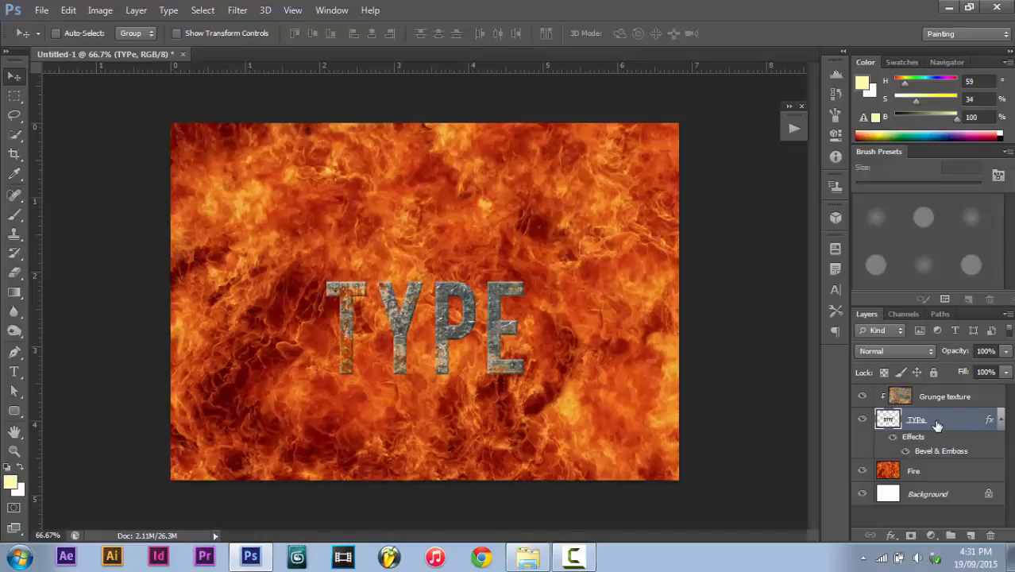
{"action": "left_click", "coordinate": [228, 12]}
{"action": "mouse_move", "coordinate": [373, 162]}
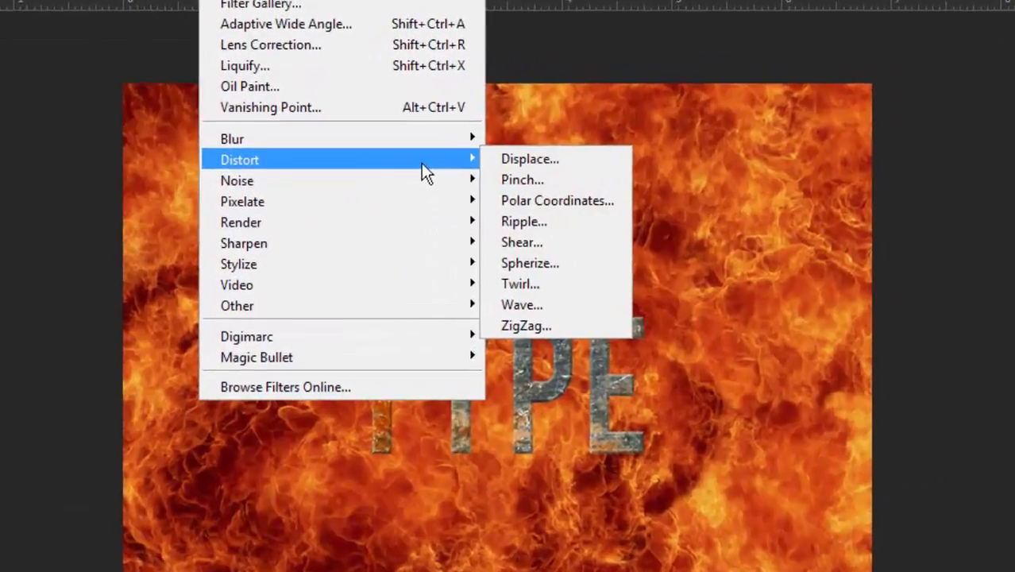
{"action": "left_click", "coordinate": [530, 159]}
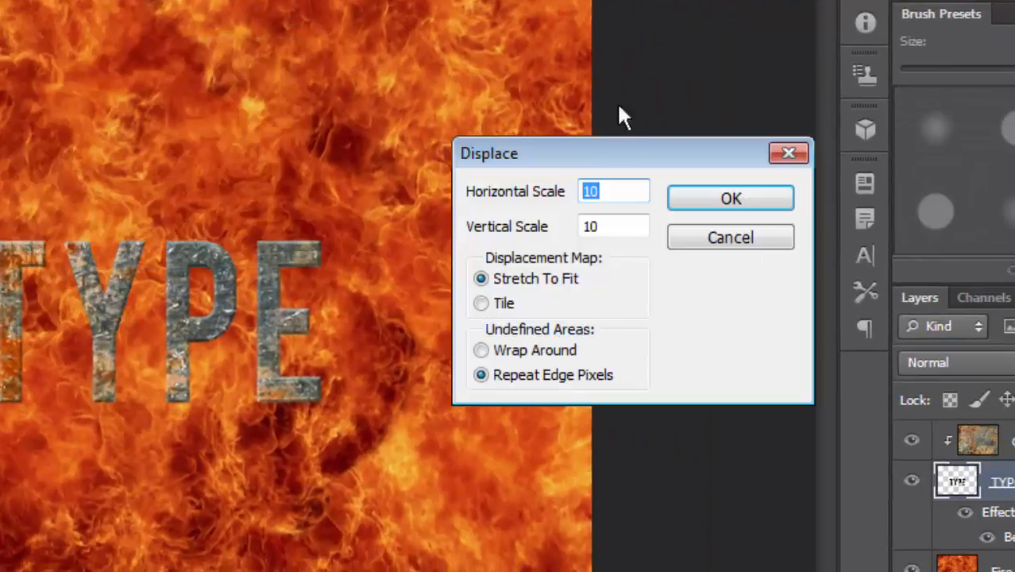
{"action": "left_click_drag", "start_coordinate": [622, 152], "coordinate": [641, 42]}
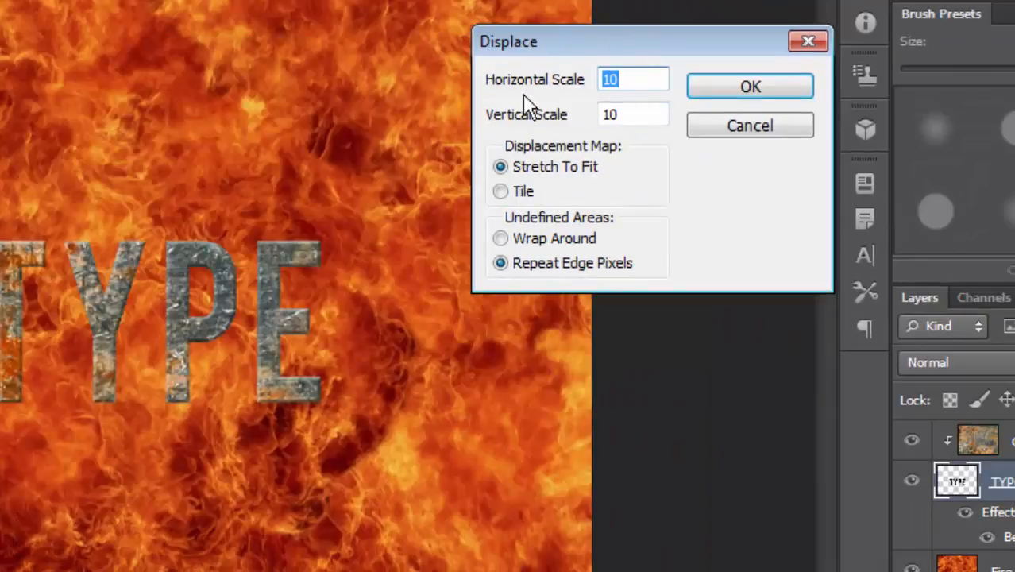
{"action": "left_click", "coordinate": [739, 89]}
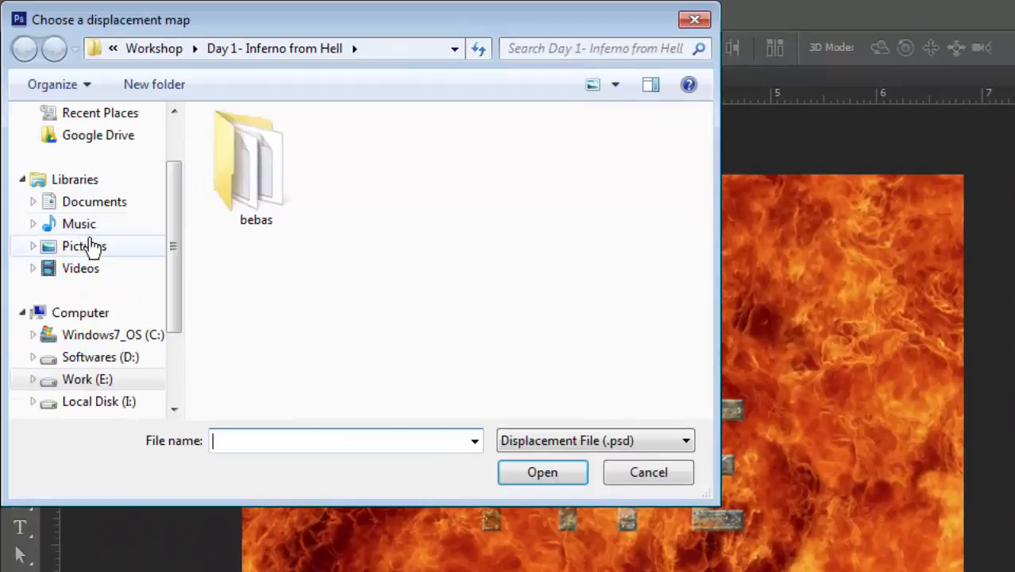
Load fire_map.psd from the desktop folder Day 1 - Burning Type as the displacement map.
{"action": "scroll", "coordinate": [172, 244], "scroll_direction": "up", "scroll_amount": 3}
{"action": "left_click", "coordinate": [93, 148]}
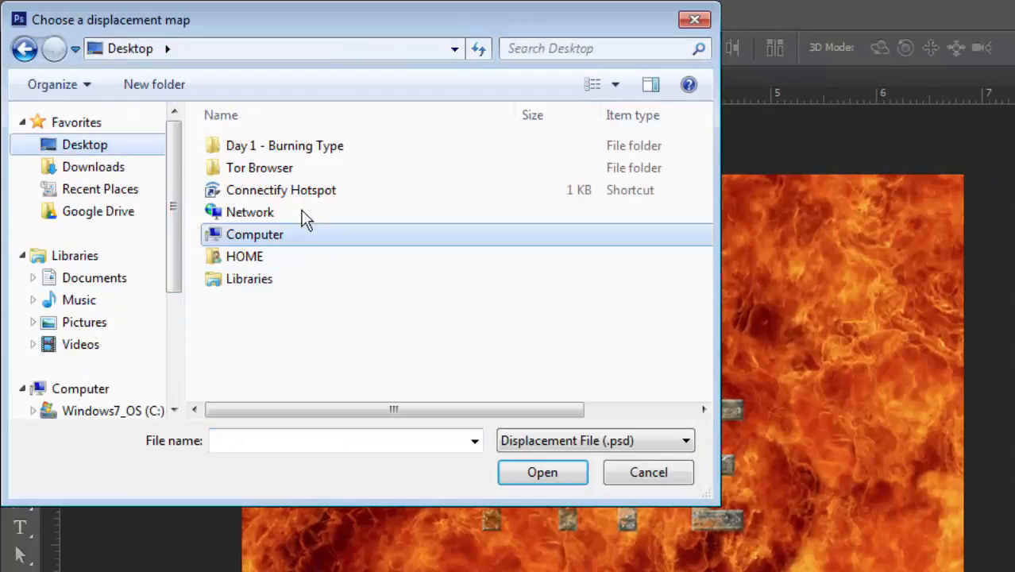
{"action": "double_click", "coordinate": [298, 146]}
{"action": "left_click", "coordinate": [407, 213]}
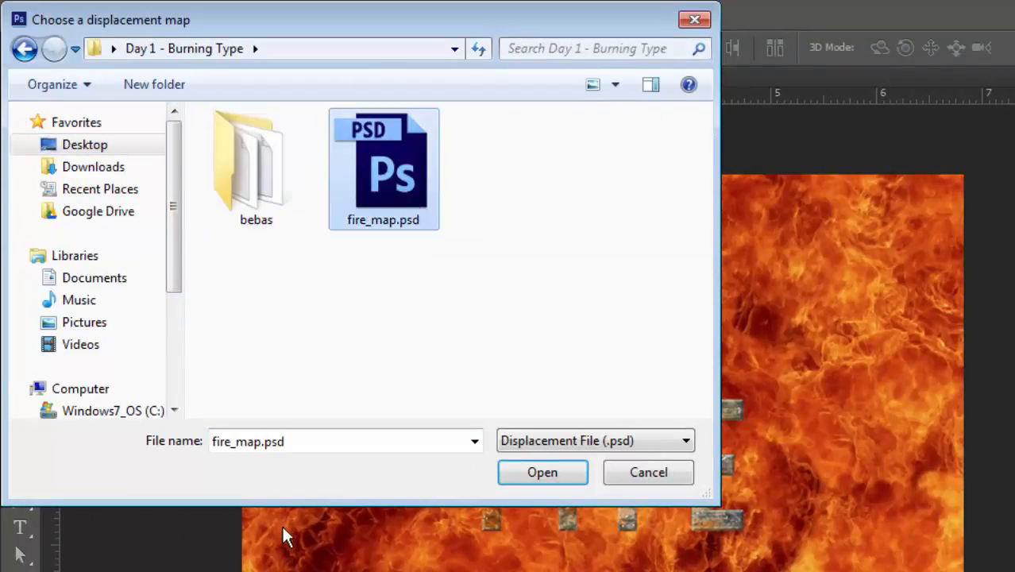
{"action": "left_click", "coordinate": [523, 472]}
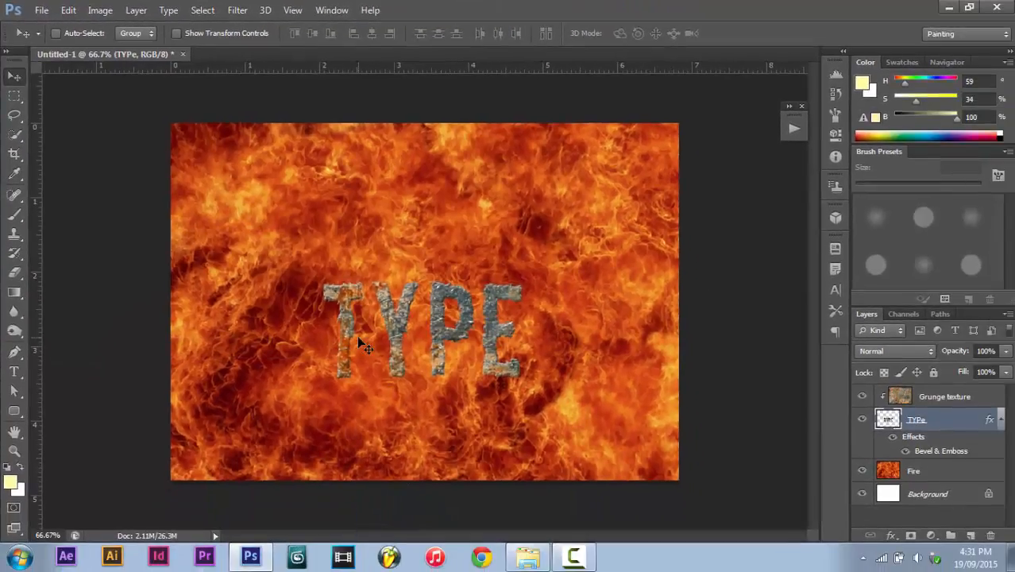
Inspect the displaced letters up close and set the TYPE layer's blend mode to Linear Burn.
{"action": "key", "text": "z"}
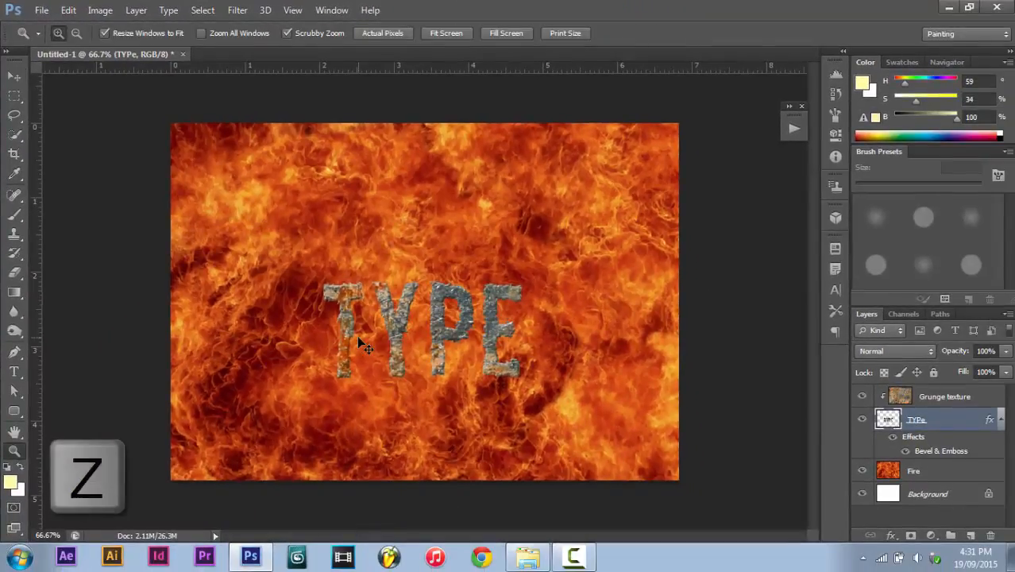
{"action": "left_click_drag", "start_coordinate": [357, 336], "coordinate": [483, 380]}
{"action": "key", "text": "v"}
{"action": "key", "text": "space"}
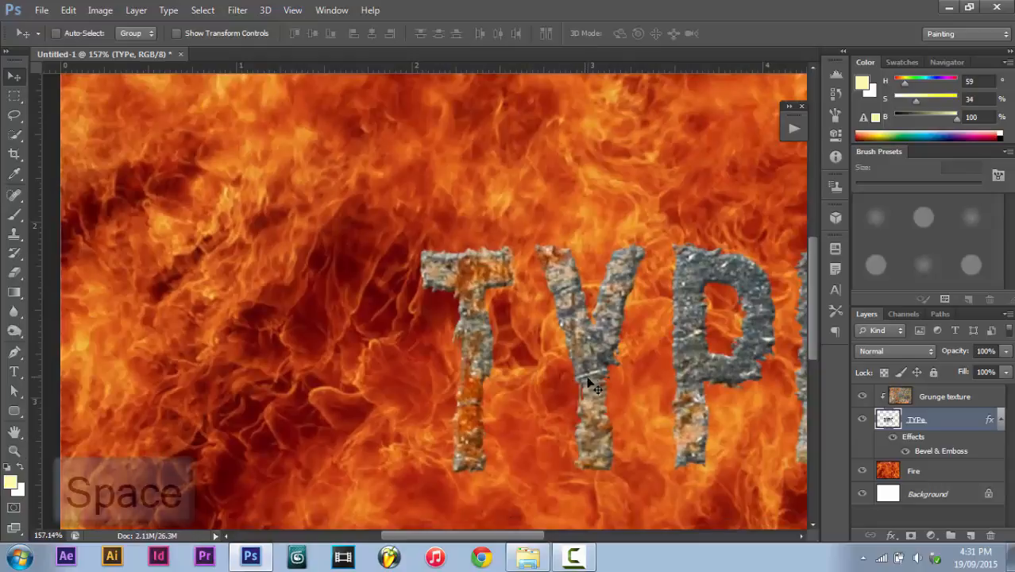
{"action": "left_click_drag", "start_coordinate": [594, 381], "coordinate": [451, 358]}
{"action": "key", "text": "z"}
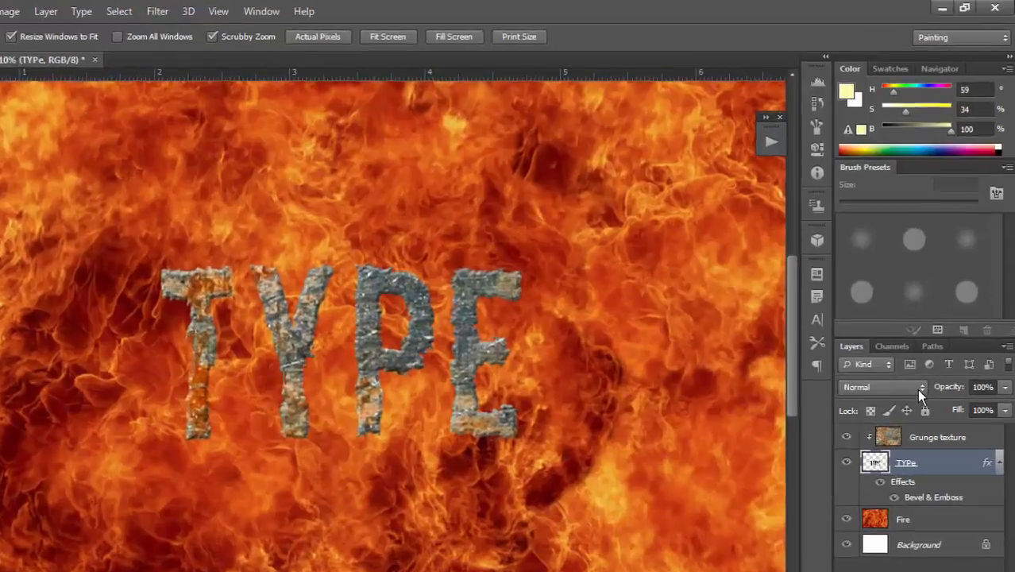
{"action": "left_click", "coordinate": [917, 352]}
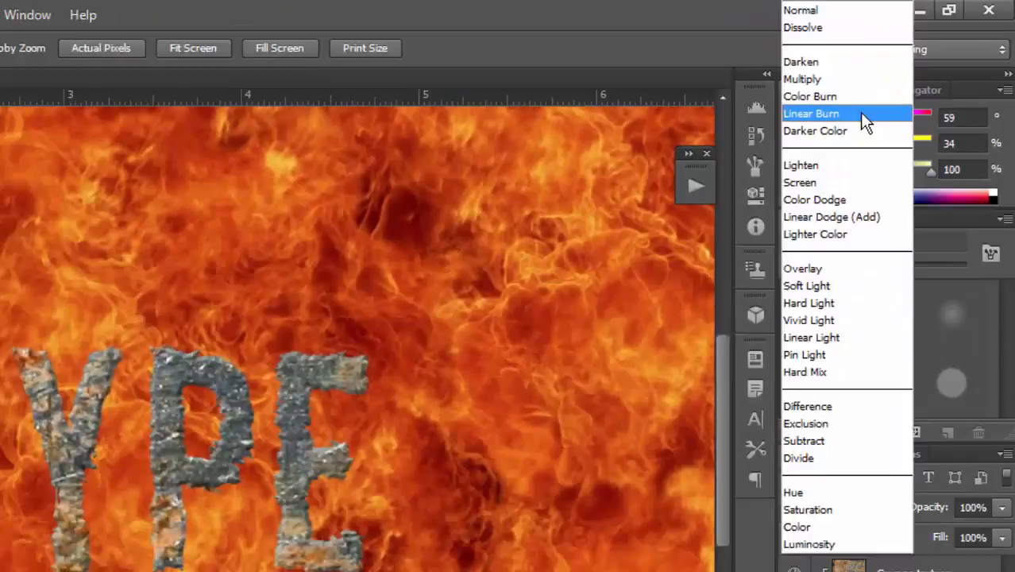
{"action": "left_click", "coordinate": [802, 160]}
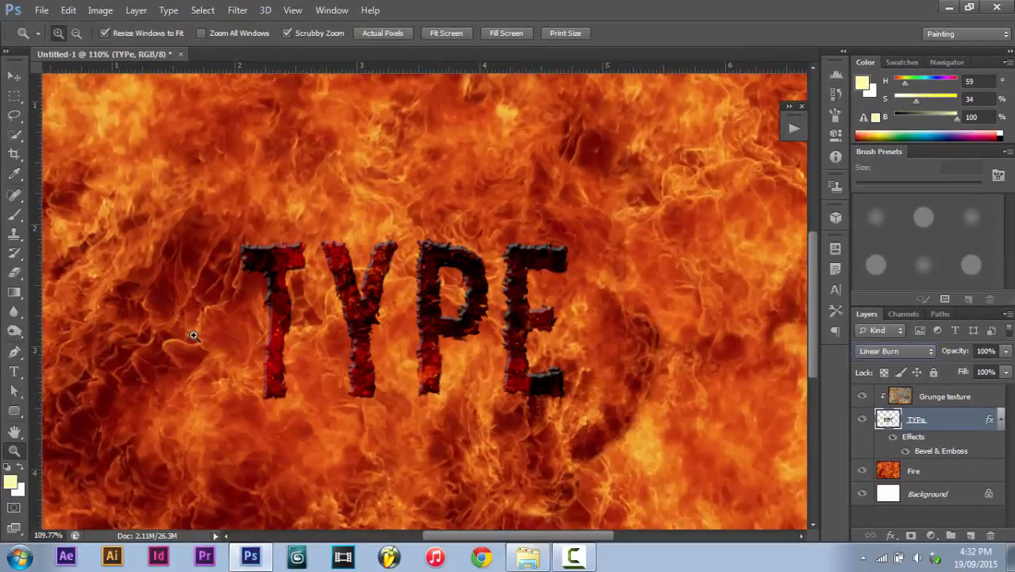
{"action": "key", "text": "ctrl+0"}
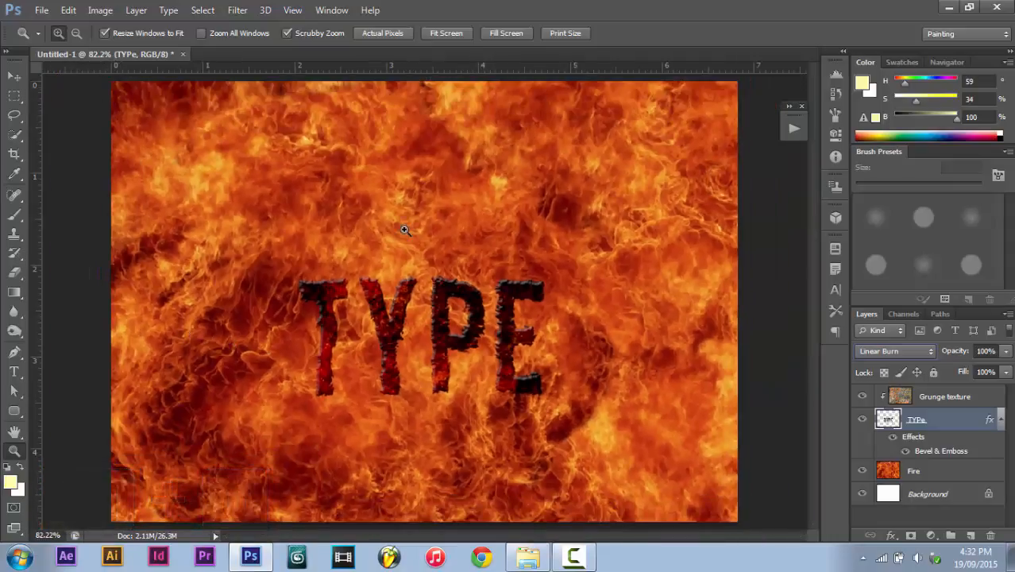
Open flames.jpg, smoke.jpg and hawt-smoke-black-background.jpg from the Day 1 - Burning Type folder together.
{"action": "left_click", "coordinate": [41, 9]}
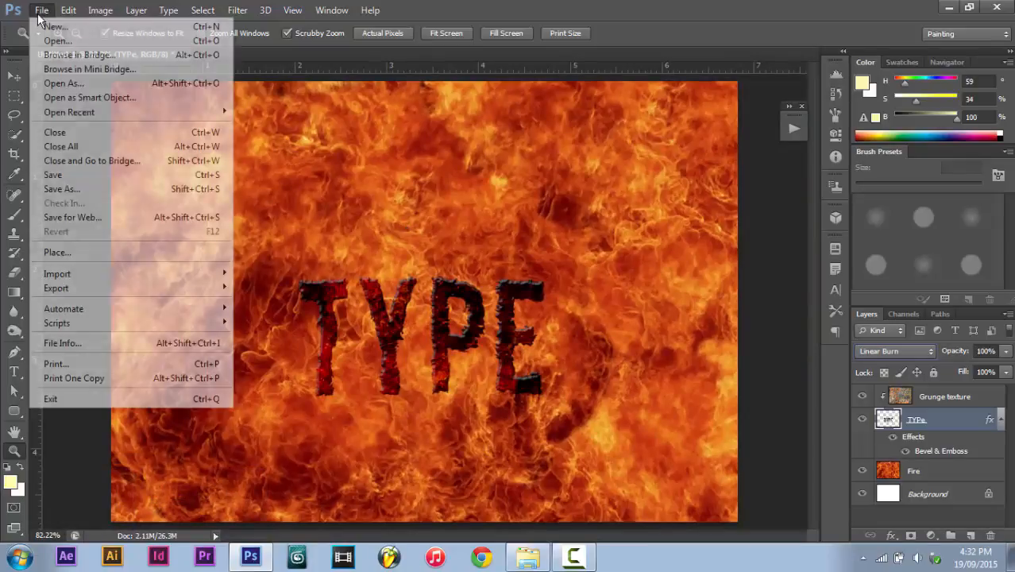
{"action": "left_click", "coordinate": [56, 54]}
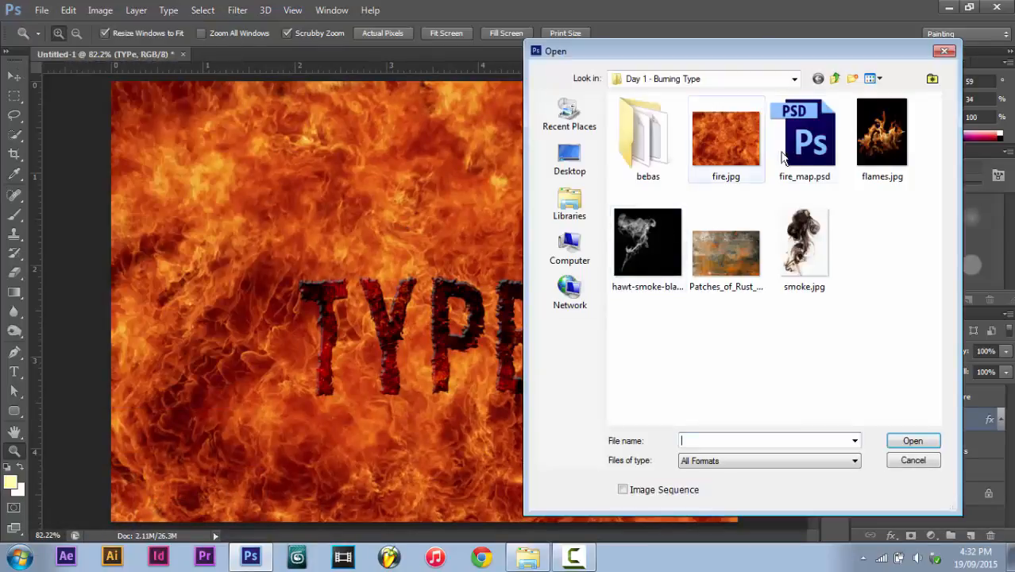
{"action": "left_click", "coordinate": [878, 139]}
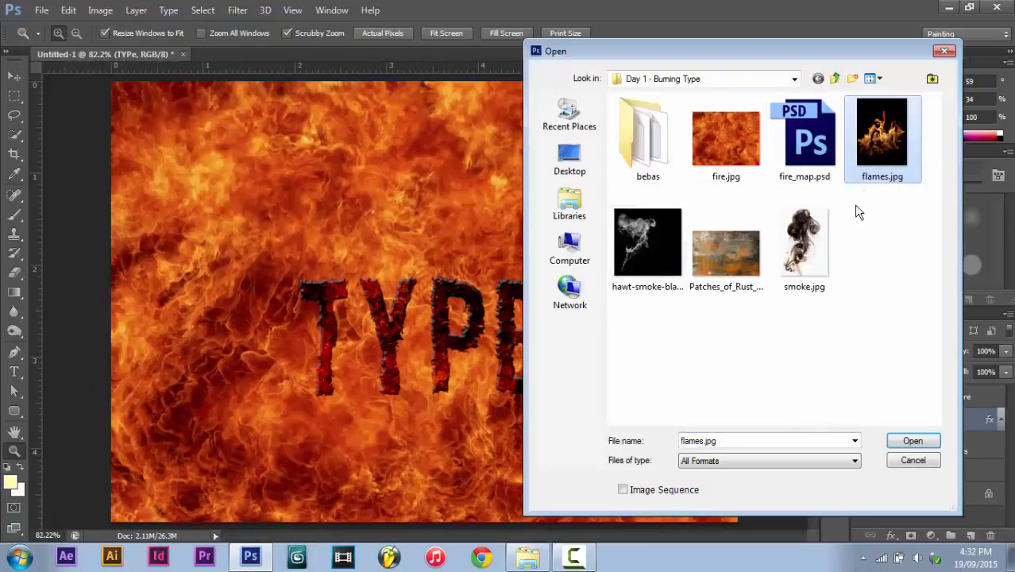
{"action": "left_click", "coordinate": [809, 242], "text": "ctrl"}
{"action": "left_click", "coordinate": [664, 245], "text": "ctrl"}
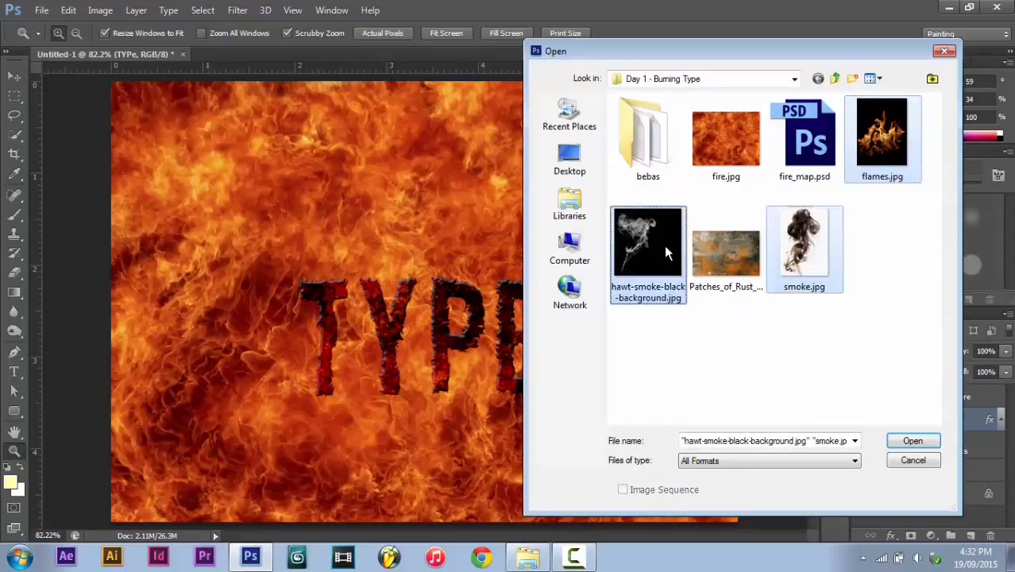
{"action": "left_click", "coordinate": [911, 441]}
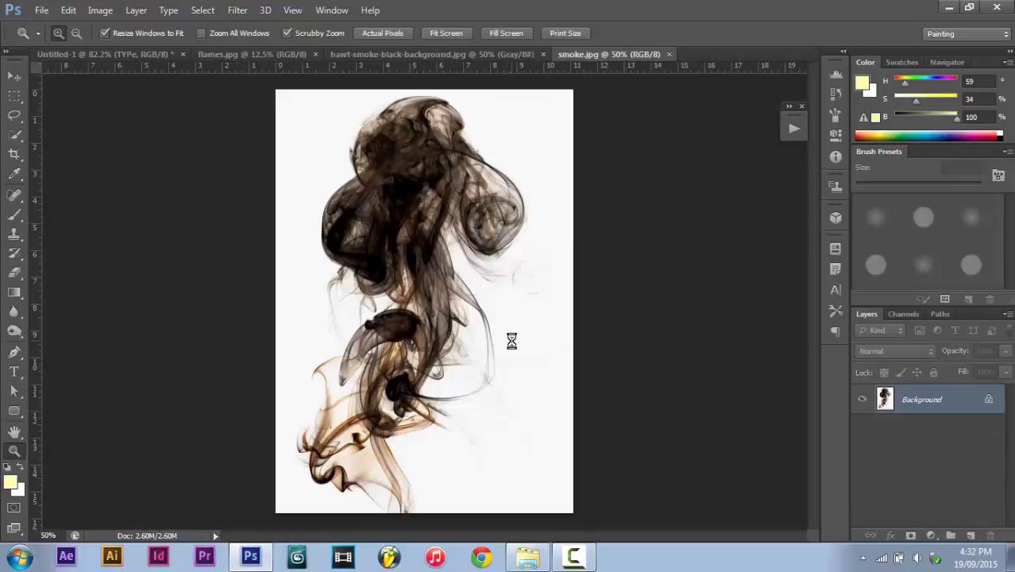
Duplicate the Background layer of flames.jpg into the Untitled-1 document and close flames.jpg.
{"action": "left_click", "coordinate": [245, 54]}
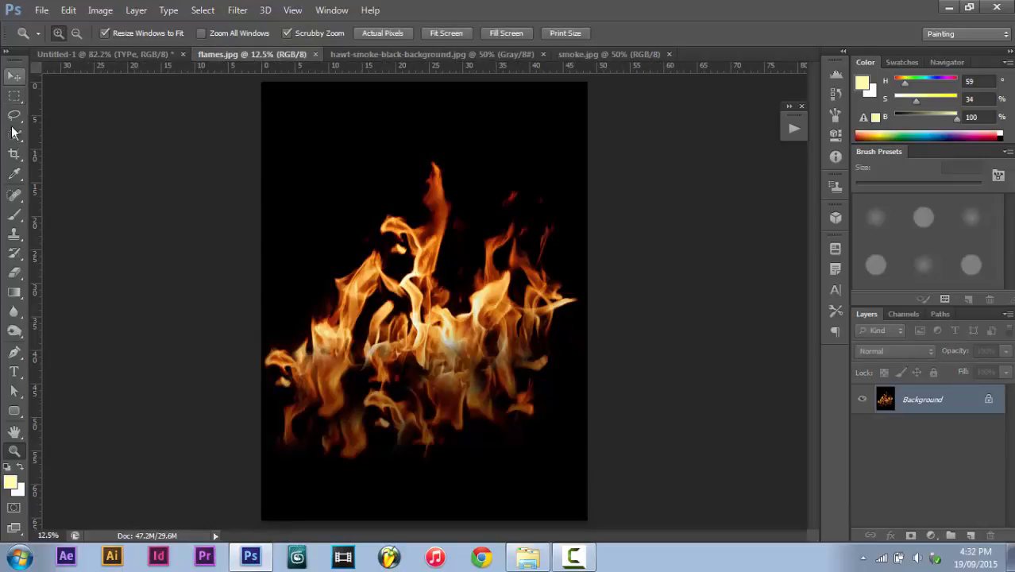
{"action": "left_click", "coordinate": [14, 95]}
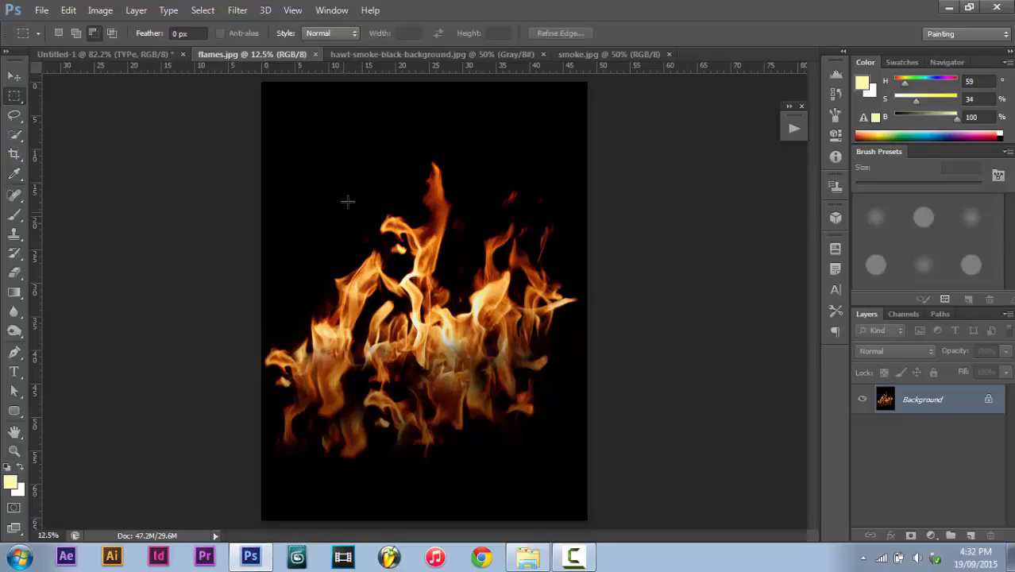
{"action": "right_click", "coordinate": [347, 201]}
{"action": "left_click", "coordinate": [408, 235]}
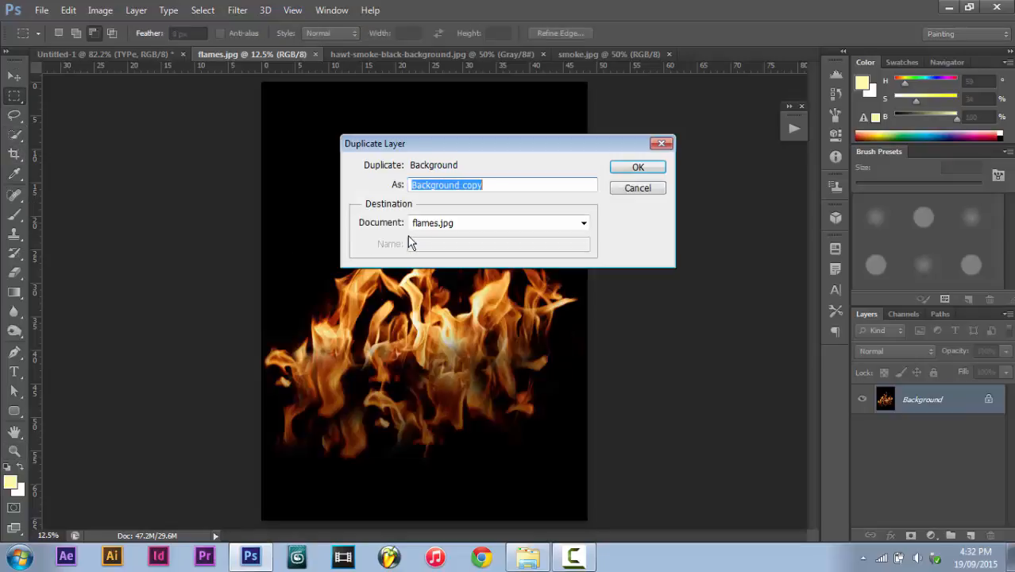
{"action": "left_click", "coordinate": [503, 224]}
{"action": "left_click", "coordinate": [481, 238]}
{"action": "left_click", "coordinate": [638, 167]}
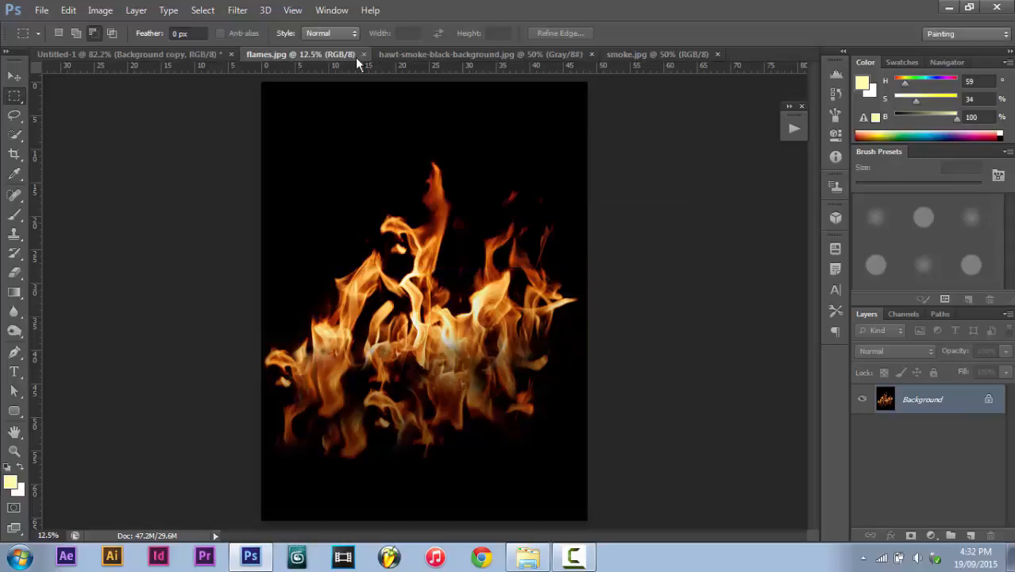
{"action": "left_click", "coordinate": [363, 54]}
Move the copied flames layer above the Grunge texture layer in Untitled-1.
{"action": "left_click", "coordinate": [178, 53]}
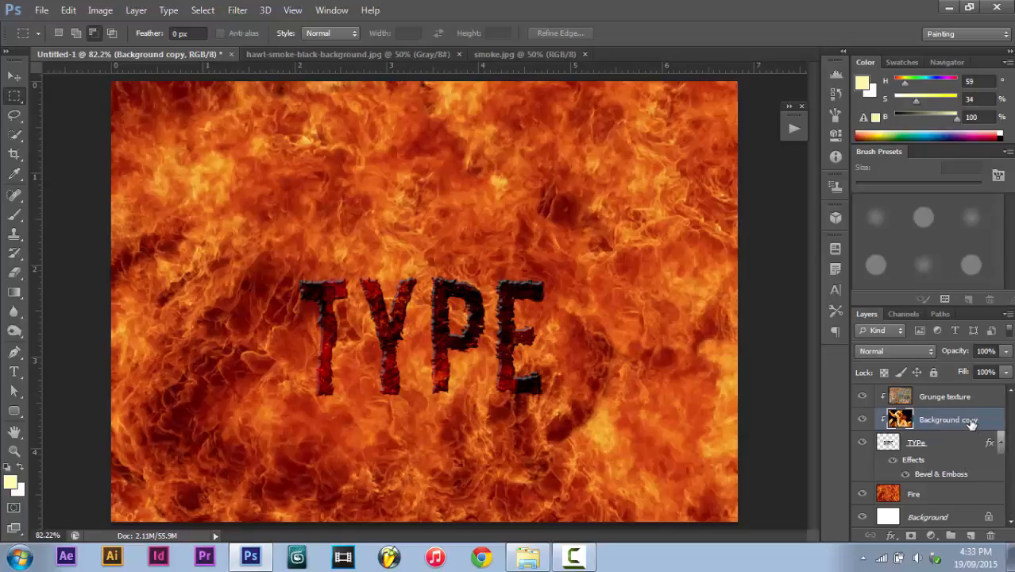
{"action": "left_click_drag", "start_coordinate": [955, 425], "coordinate": [951, 392]}
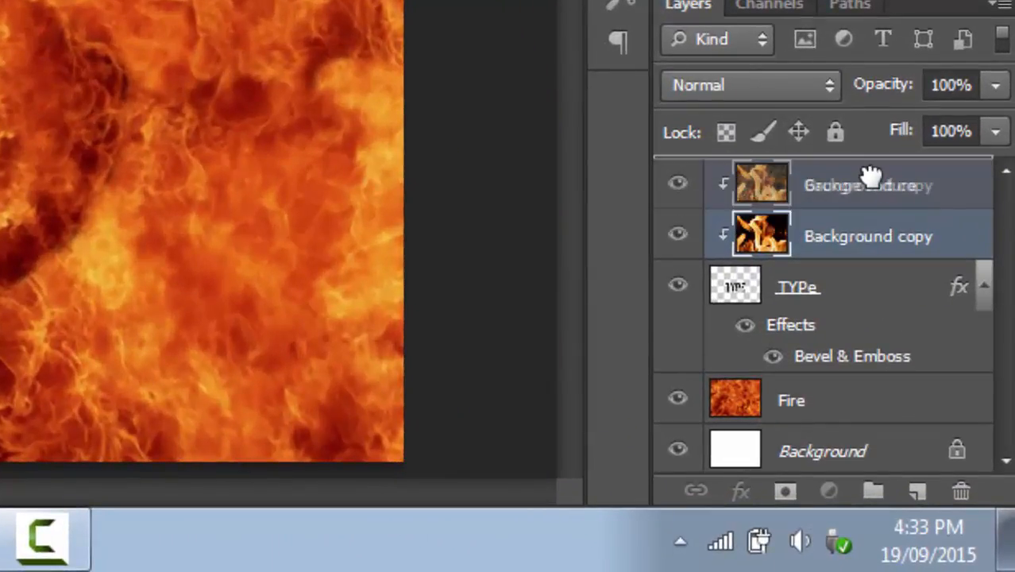
Place the copied flames layer at the top of the layer stack and release it from the clipping mask.
{"action": "left_click_drag", "start_coordinate": [871, 175], "coordinate": [870, 175]}
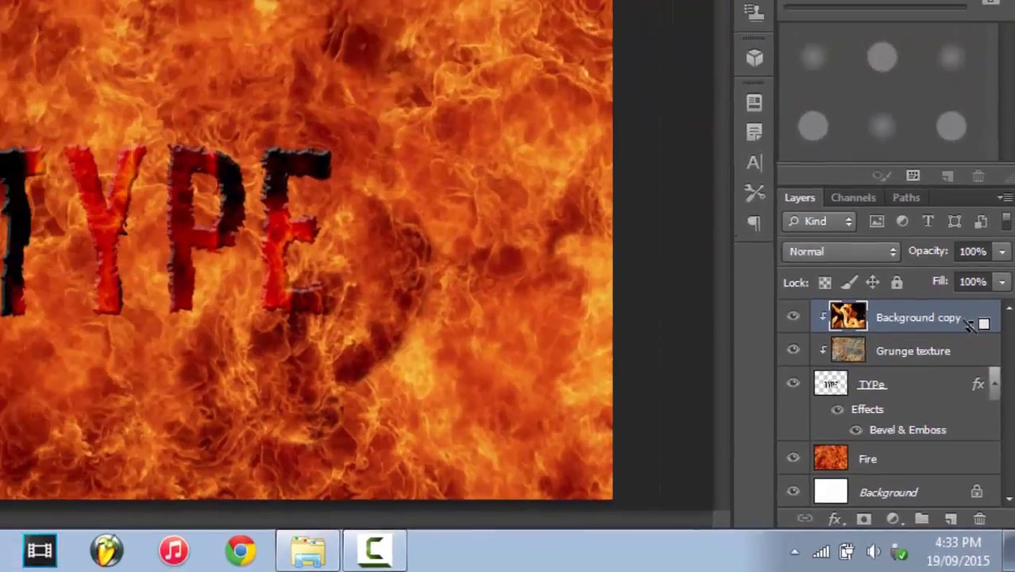
{"action": "left_click", "coordinate": [970, 324], "text": "alt"}
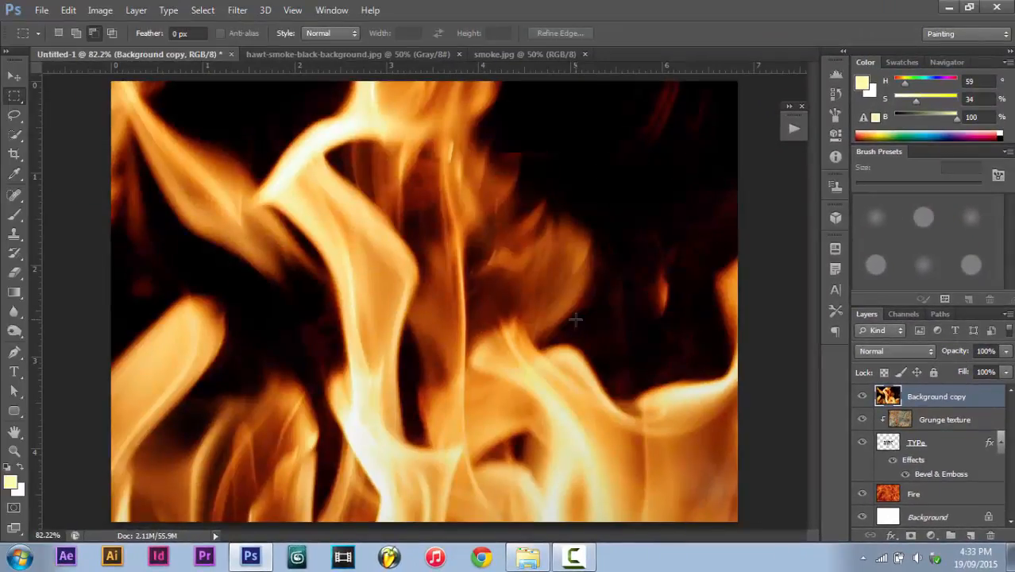
Scale the flames layer proportionally about its centre to about 13.33% with Free Transform and apply it.
{"action": "key", "text": "ctrl+minus"}
{"action": "key", "text": "ctrl+minus"}
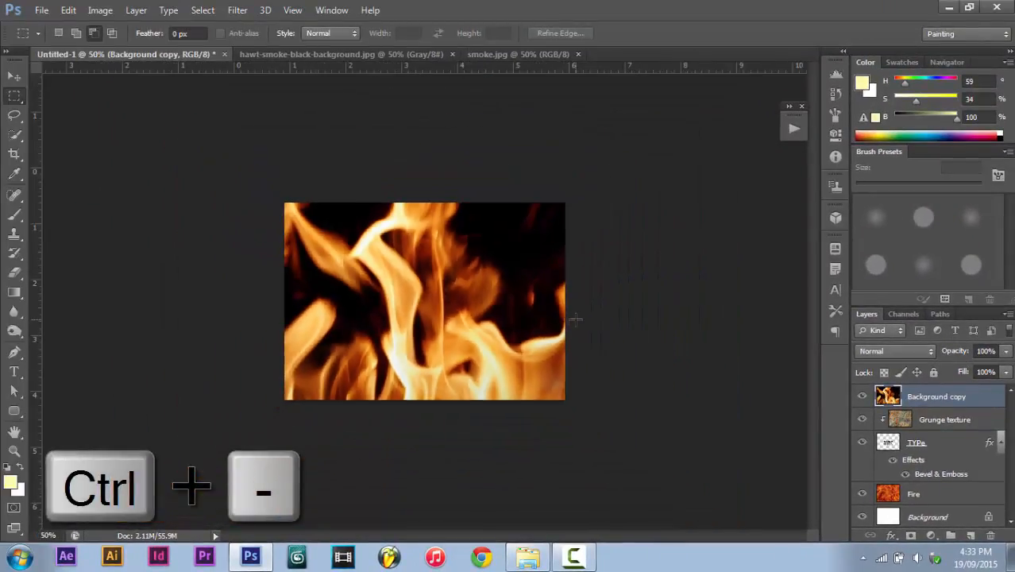
{"action": "key", "text": "ctrl+minus"}
{"action": "key", "text": "ctrl+minus"}
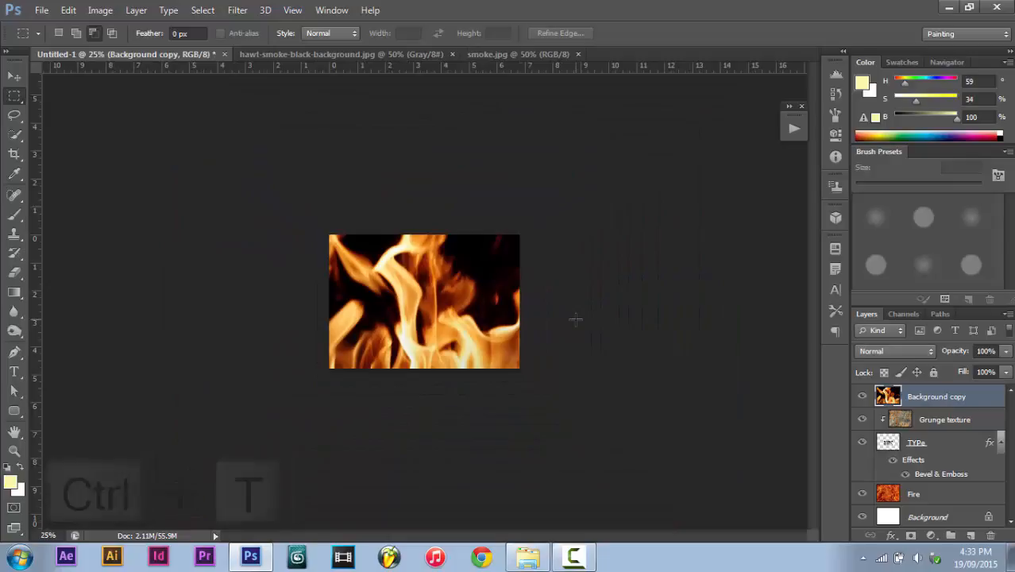
{"action": "key", "text": "ctrl+t"}
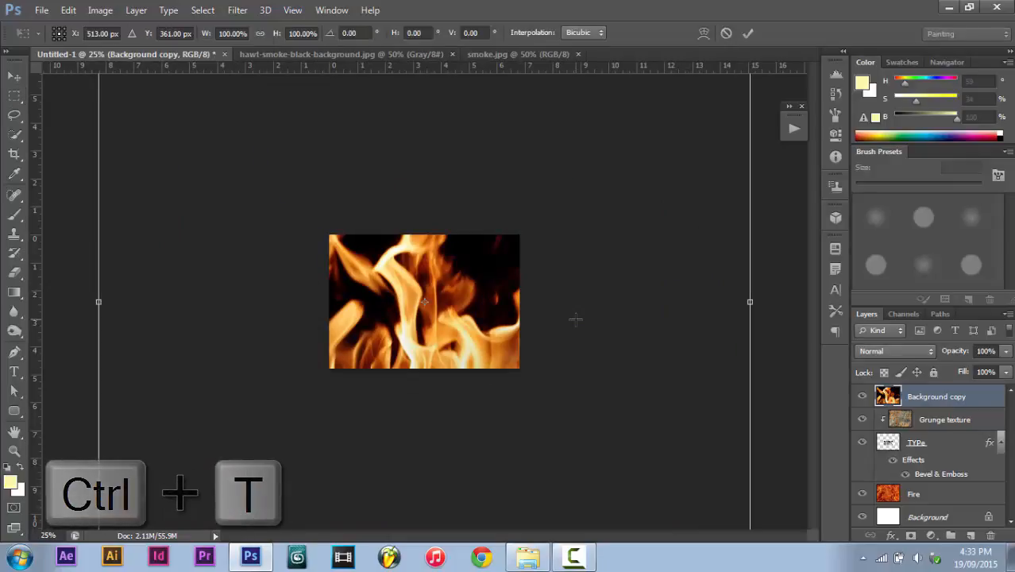
{"action": "key", "text": "ctrl+minus"}
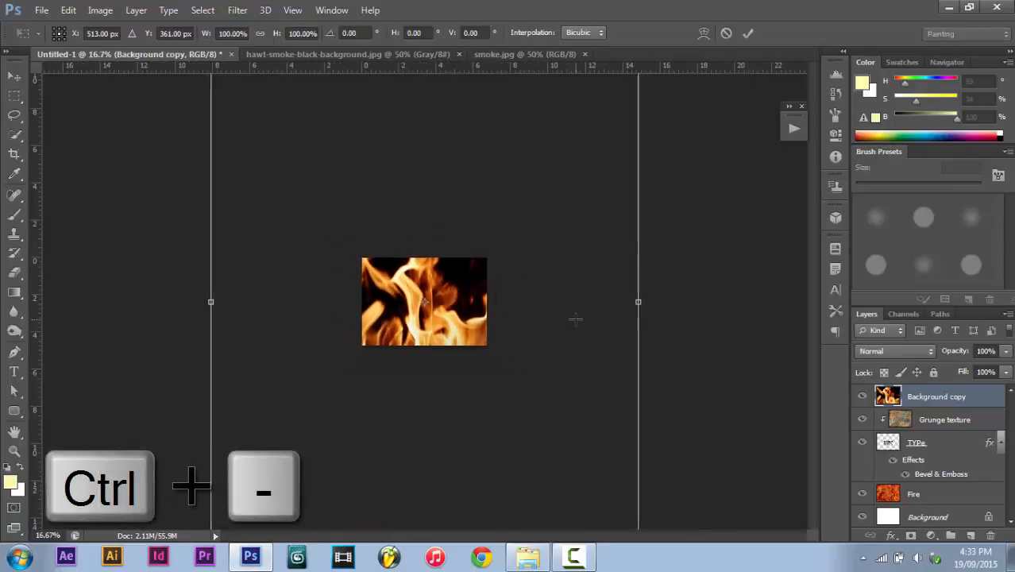
{"action": "key", "text": "ctrl+minus"}
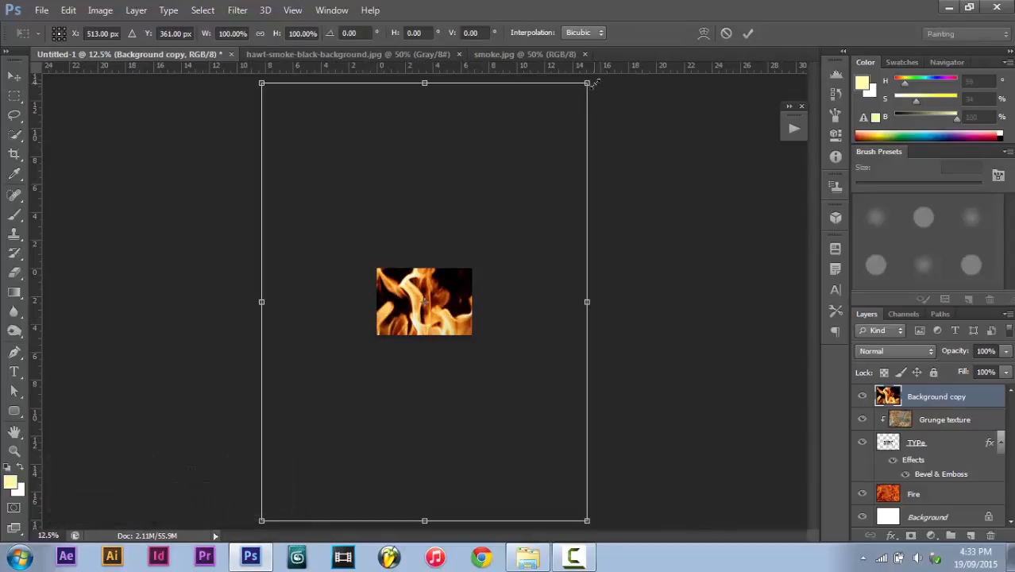
{"action": "key", "text": "shift"}
{"action": "key", "text": "alt"}
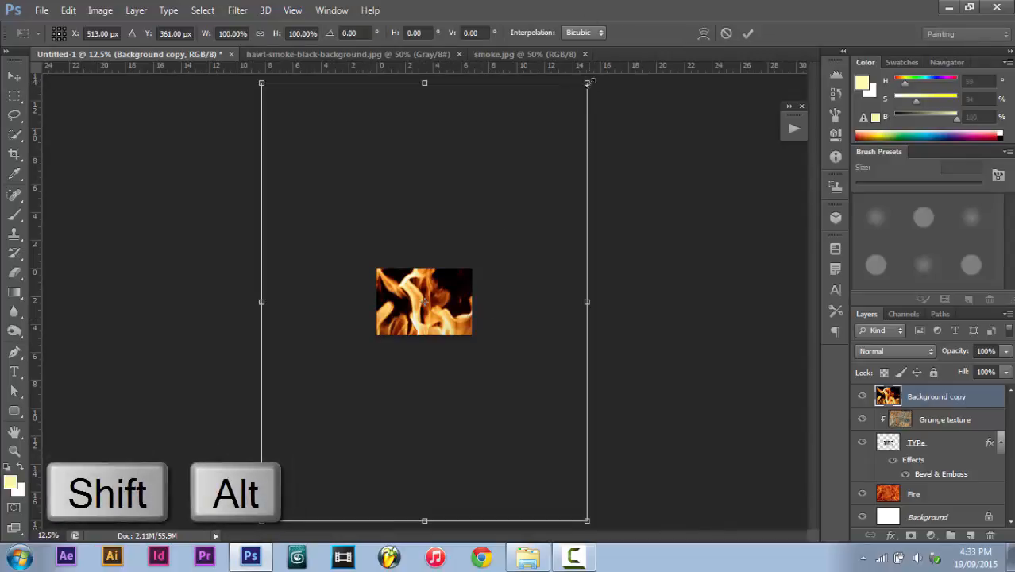
{"action": "left_click_drag", "start_coordinate": [585, 84], "coordinate": [446, 273]}
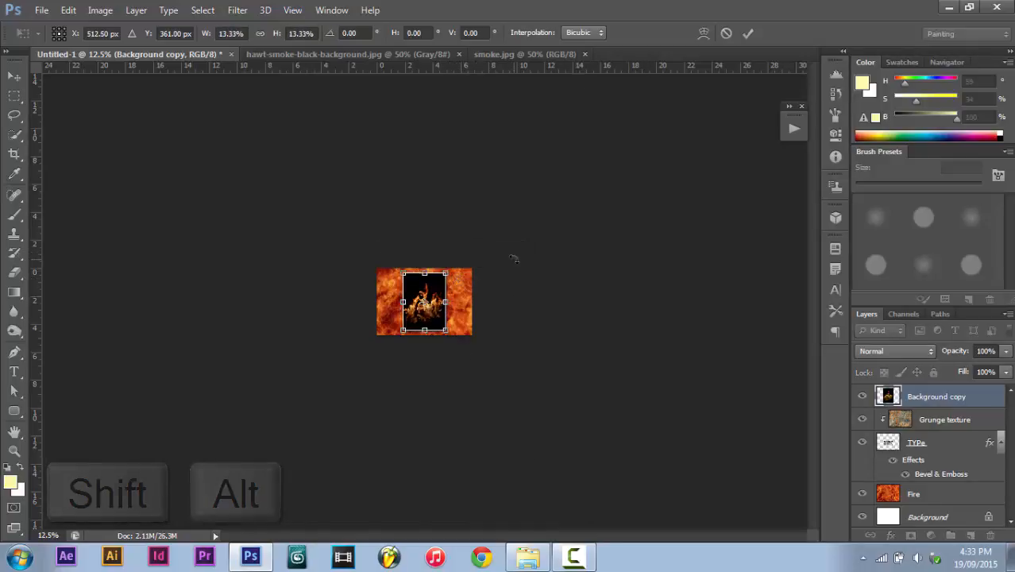
{"action": "key", "text": "Return"}
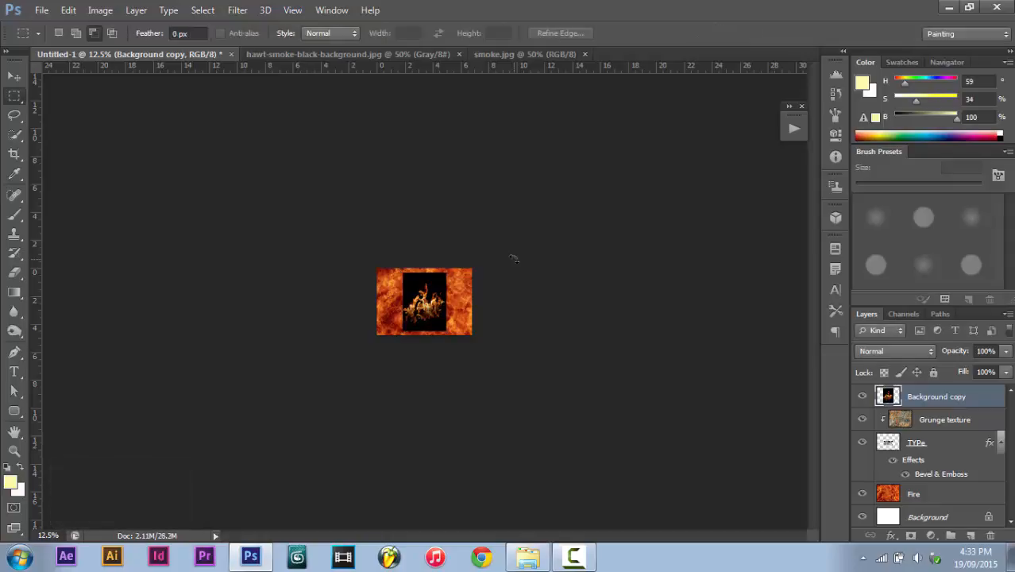
Set the flames layer's blend mode to Screen and move the flames up so they rise above the word TYPE.
{"action": "key", "text": "ctrl+0"}
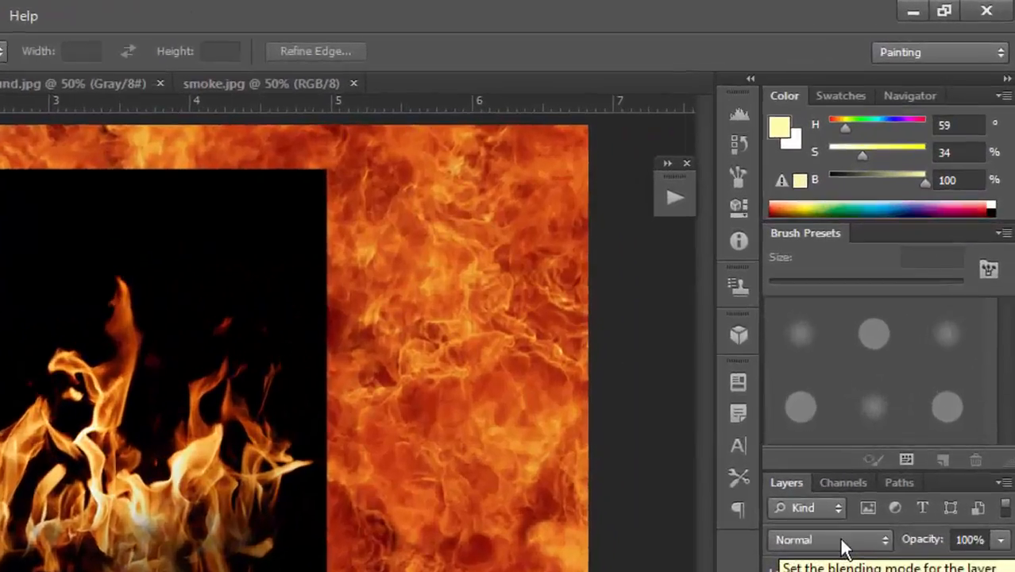
{"action": "left_click", "coordinate": [900, 350]}
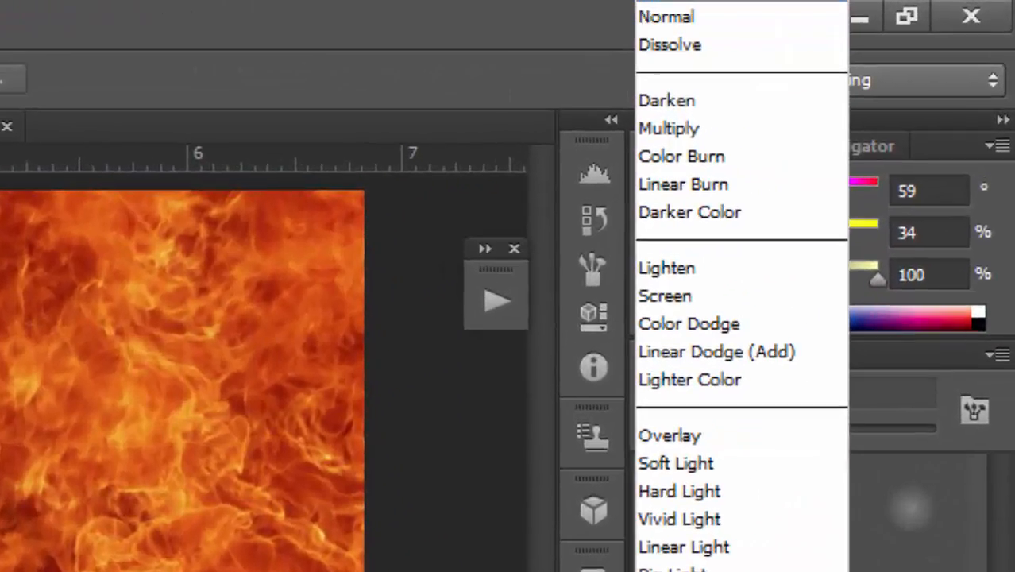
{"action": "left_click", "coordinate": [754, 296]}
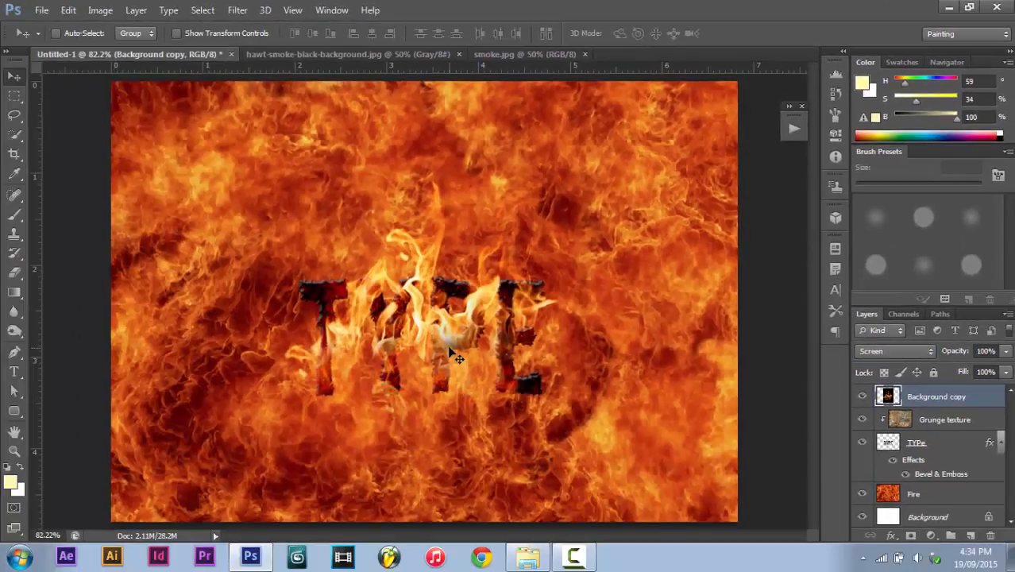
{"action": "left_click_drag", "start_coordinate": [457, 358], "coordinate": [459, 258]}
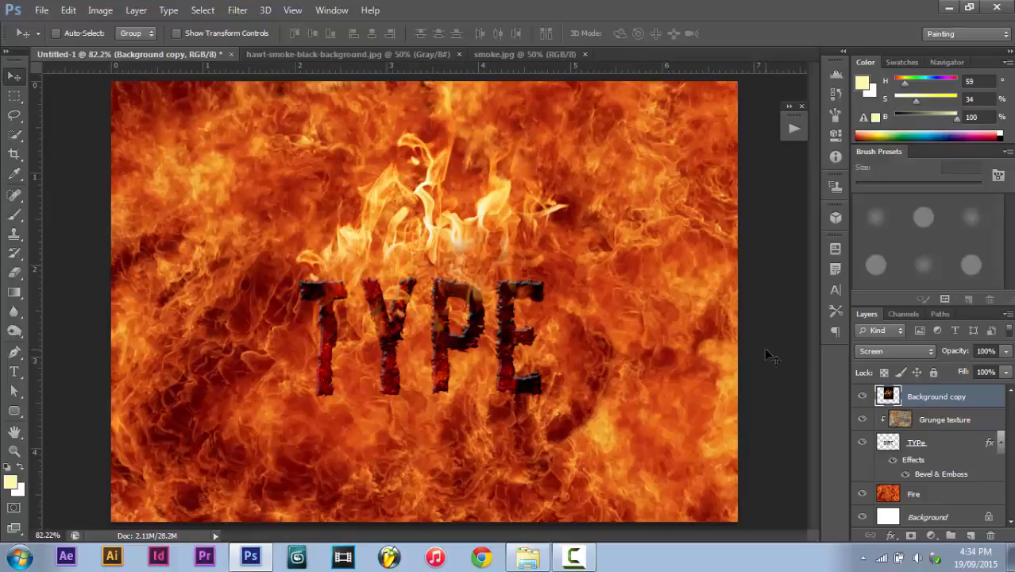
Transform the flames to about 105.8% width, 93.3% height and 4.1° rotation, positioned just above the letters, and apply it.
{"action": "key", "text": "ctrl+t"}
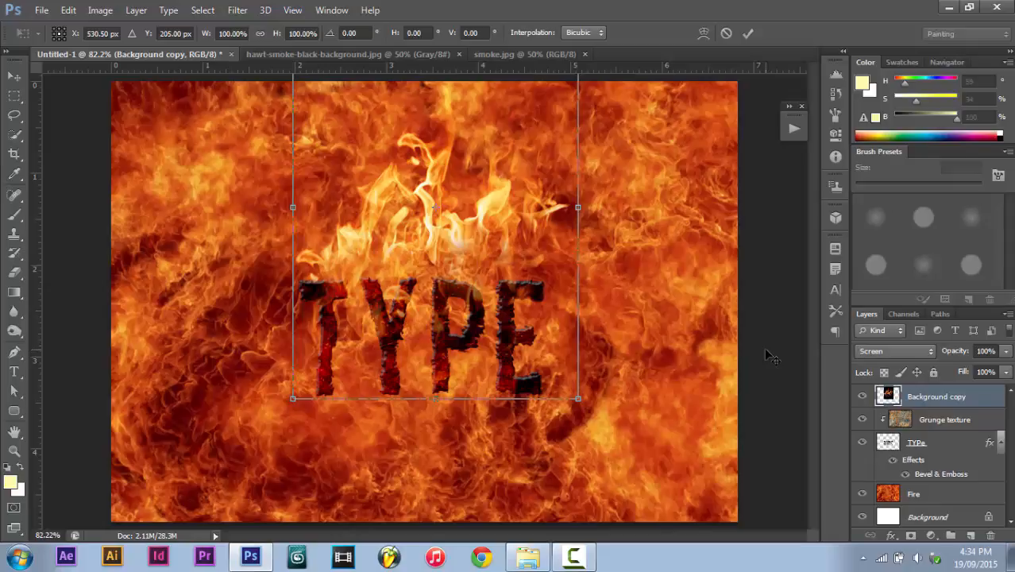
{"action": "key", "text": "ctrl+minus"}
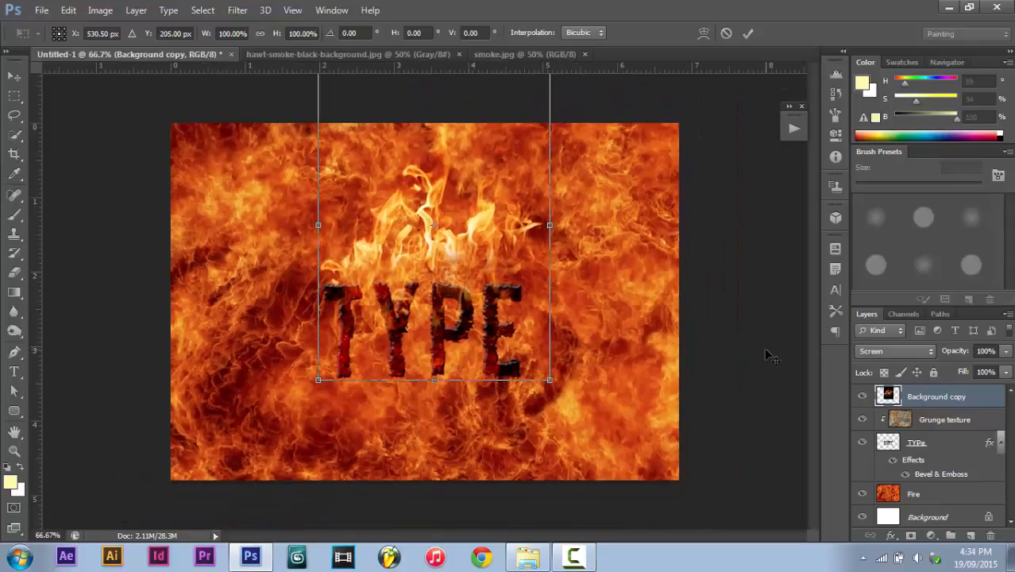
{"action": "key", "text": "ctrl+minus"}
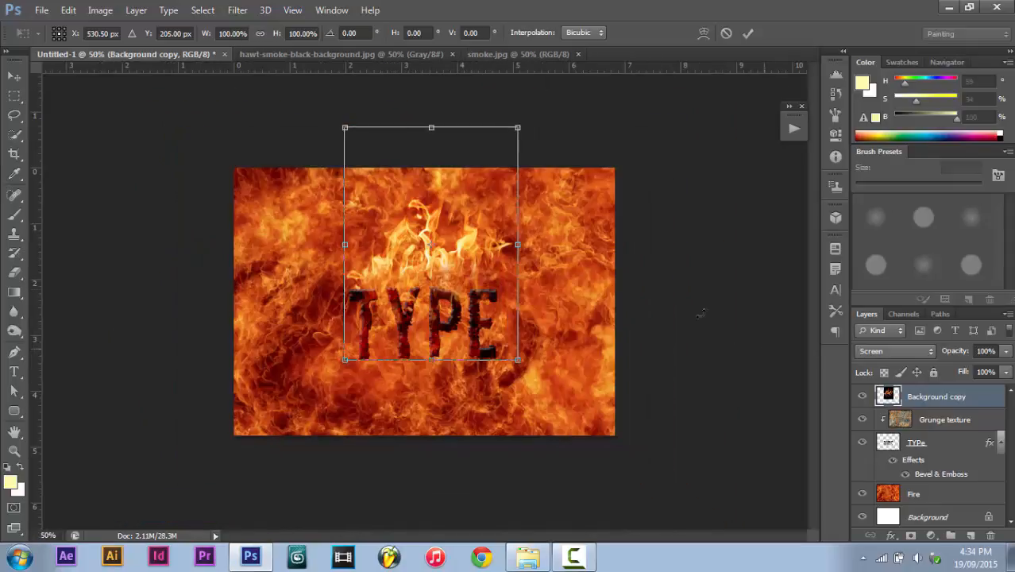
{"action": "mouse_move", "coordinate": [541, 104]}
{"action": "left_mouse_down"}
{"action": "mouse_move", "coordinate": [556, 88]}
{"action": "mouse_move", "coordinate": [551, 114]}
{"action": "left_mouse_up"}
{"action": "left_click_drag", "start_coordinate": [518, 250], "coordinate": [525, 251]}
{"action": "mouse_move", "coordinate": [472, 275]}
{"action": "left_mouse_down"}
{"action": "mouse_move", "coordinate": [472, 243]}
{"action": "mouse_move", "coordinate": [470, 261]}
{"action": "left_mouse_up"}
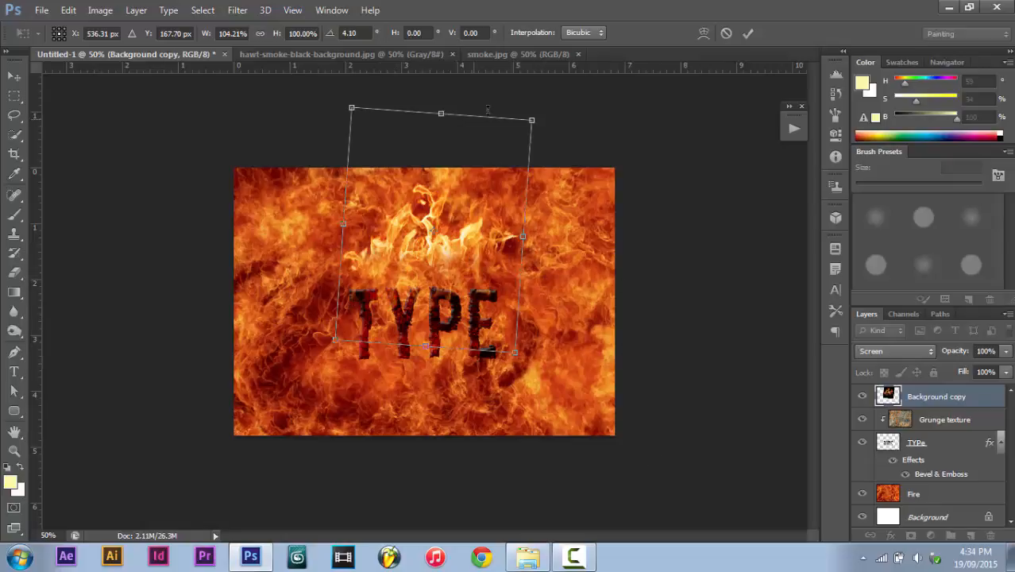
{"action": "left_click_drag", "start_coordinate": [532, 120], "coordinate": [533, 125]}
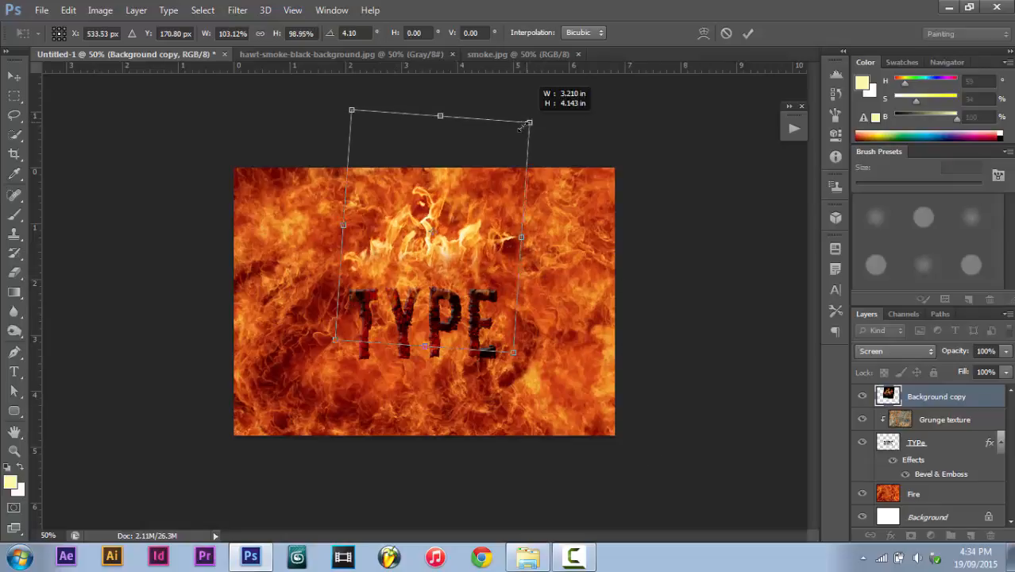
{"action": "left_click_drag", "start_coordinate": [523, 235], "coordinate": [524, 233]}
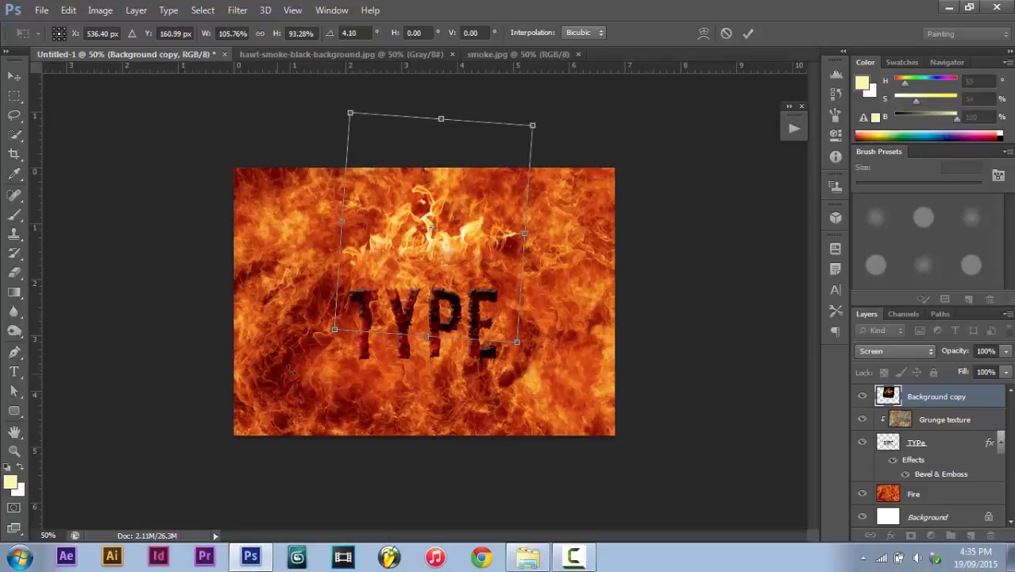
{"action": "left_click", "coordinate": [747, 33]}
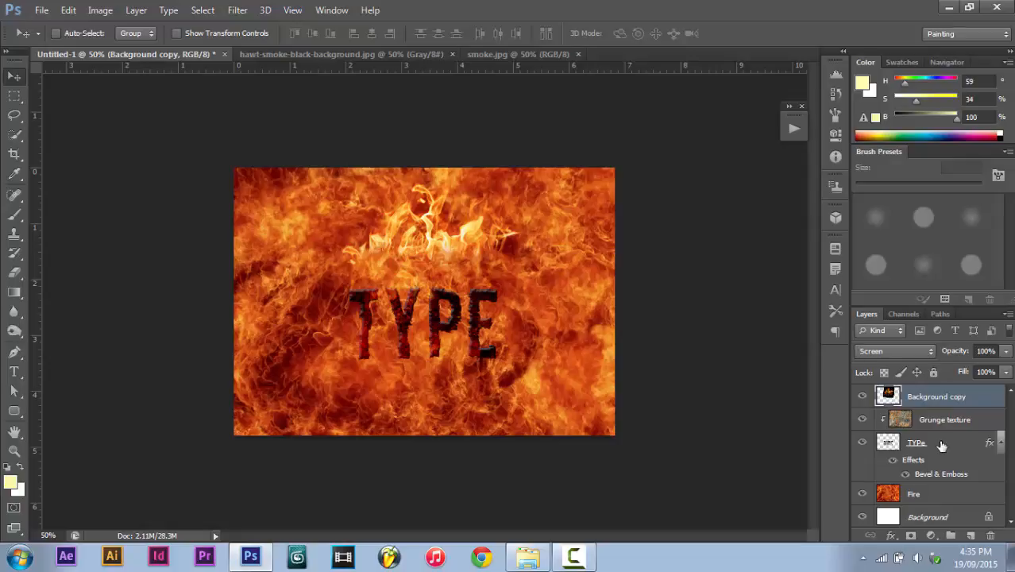
Rename the flames layer to Burning Fire.
{"action": "double_click", "coordinate": [946, 397]}
{"action": "type", "text": "Burning"}
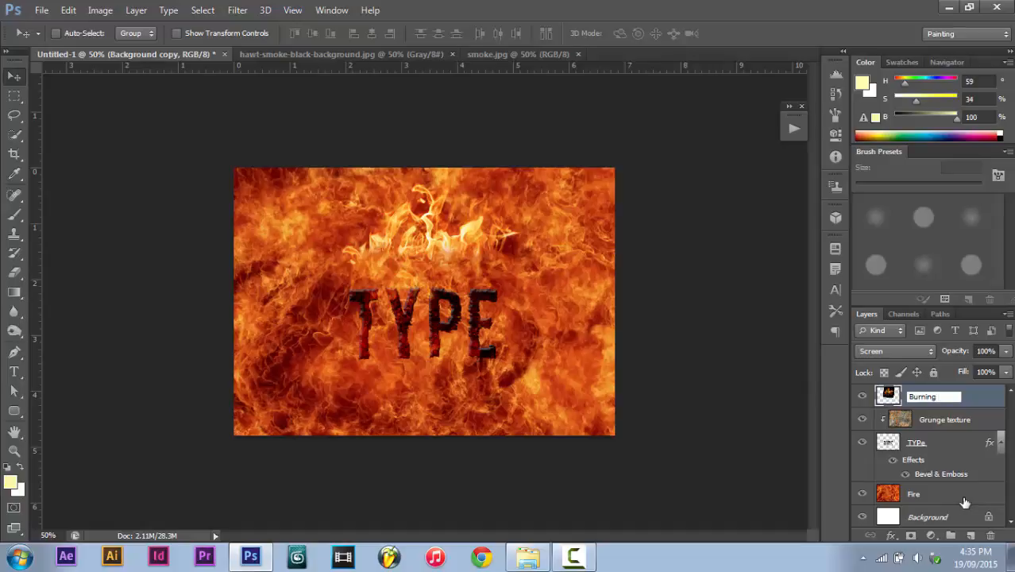
{"action": "type", "text": " Fire"}
{"action": "key", "text": "Return"}
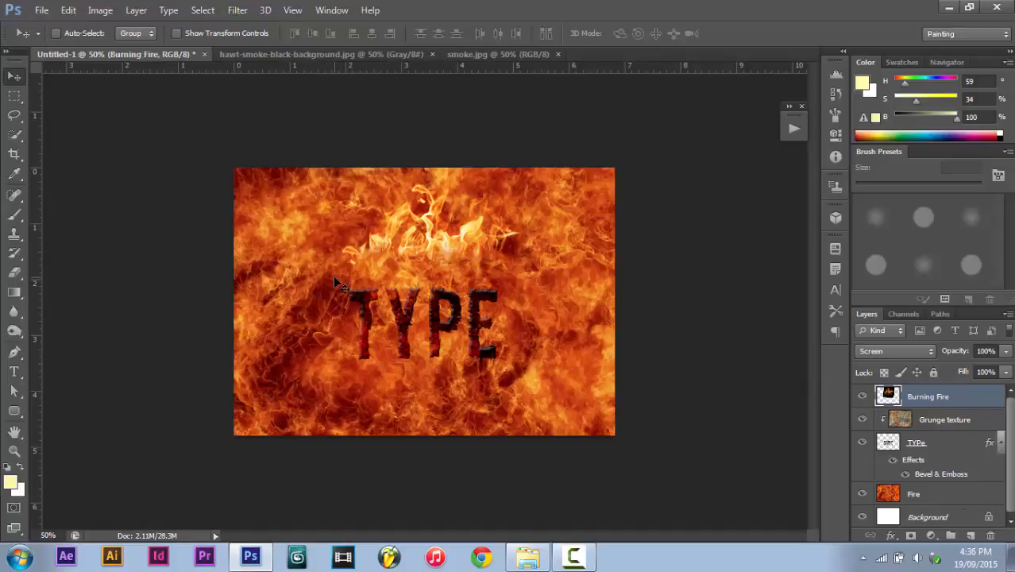
Duplicate the Background layer of smoke.jpg into the Untitled-1 document, close smoke.jpg and return to Untitled-1.
{"action": "key", "text": "ctrl+0"}
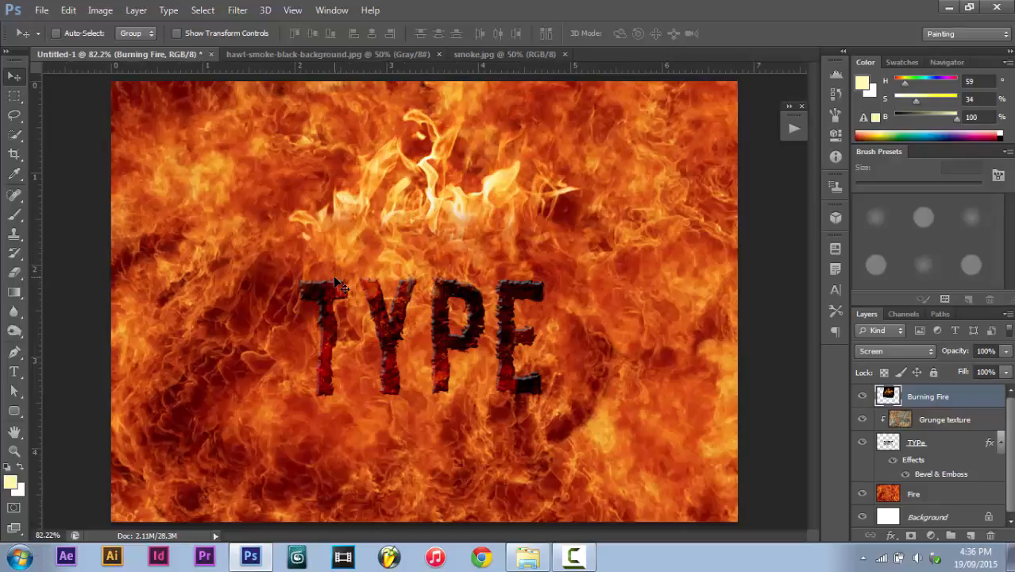
{"action": "left_click", "coordinate": [256, 54]}
{"action": "left_click", "coordinate": [475, 54]}
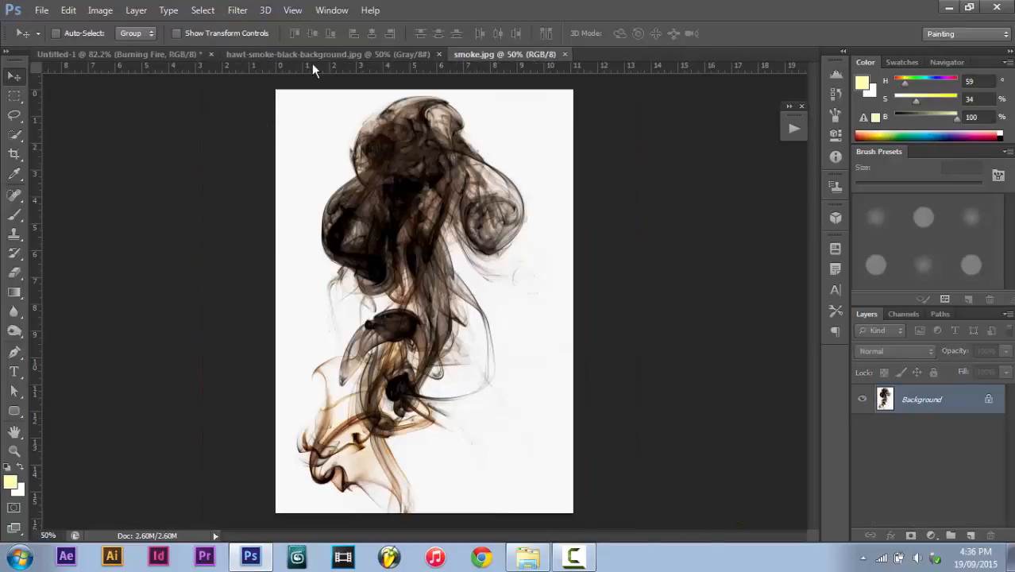
{"action": "left_click", "coordinate": [14, 96]}
{"action": "right_click", "coordinate": [351, 216]}
{"action": "left_click", "coordinate": [410, 247]}
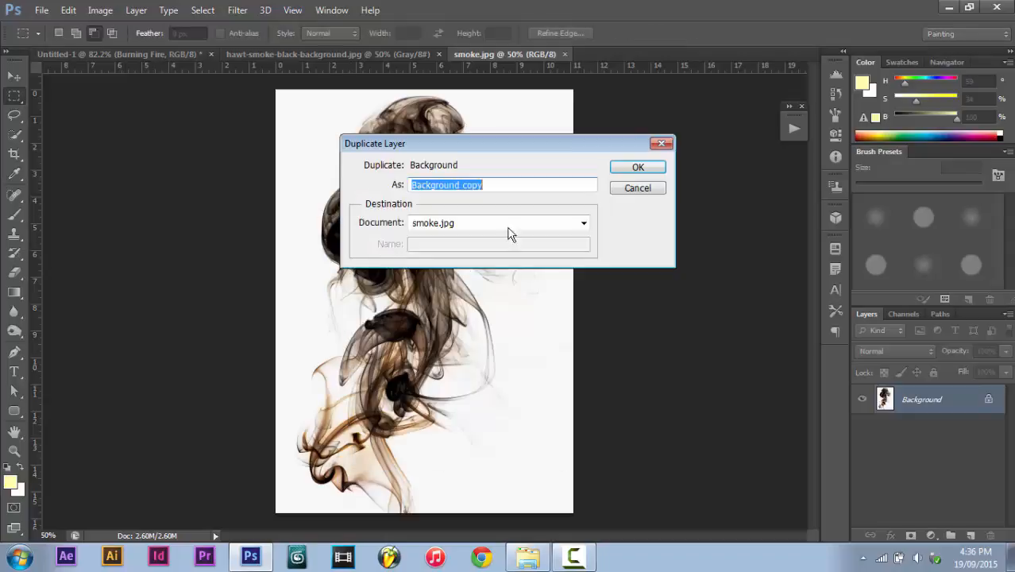
{"action": "left_click", "coordinate": [516, 225]}
{"action": "left_click", "coordinate": [508, 237]}
{"action": "left_click", "coordinate": [638, 167]}
{"action": "left_click", "coordinate": [585, 54]}
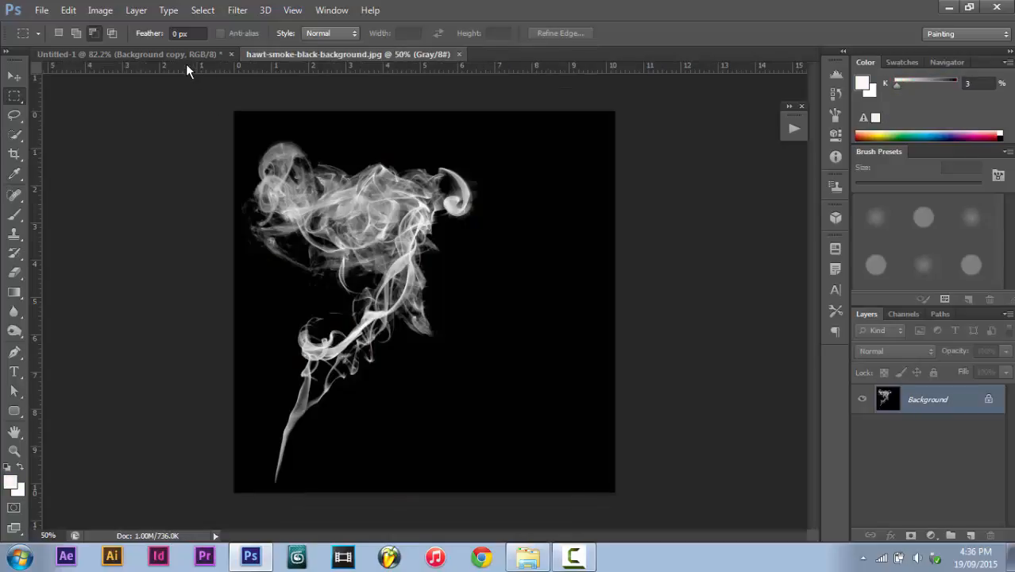
{"action": "left_click", "coordinate": [186, 56]}
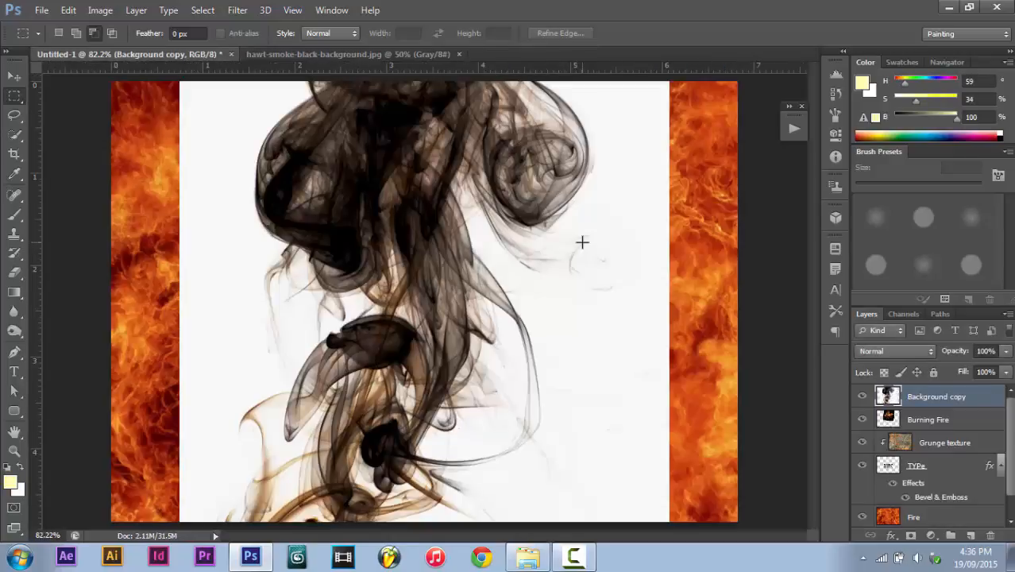
Scale the copied smoke layer down proportionally and place it just above and to the right of the letter E.
{"action": "key", "text": "ctrl+minus"}
{"action": "key", "text": "ctrl+minus"}
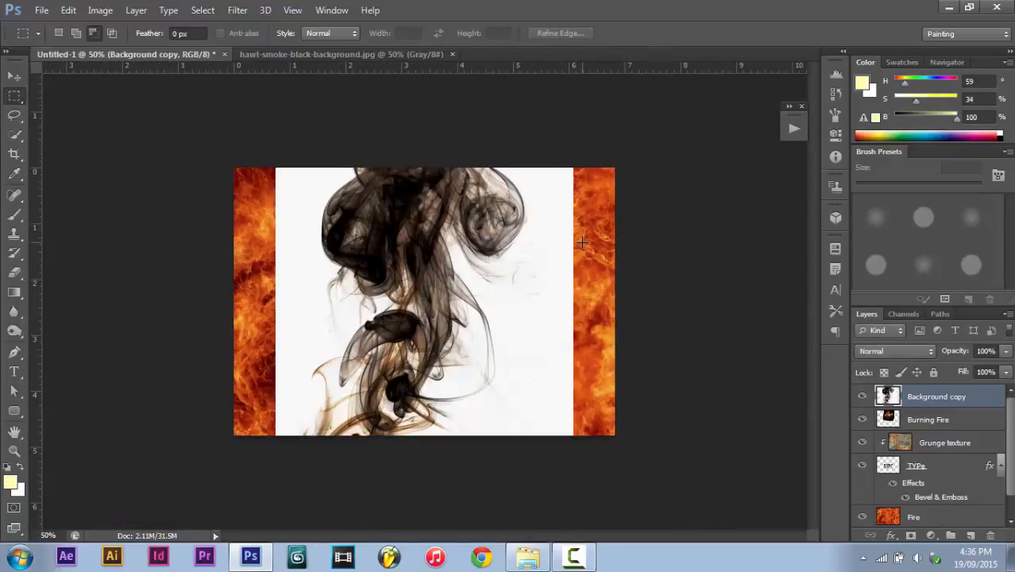
{"action": "key", "text": "ctrl+t"}
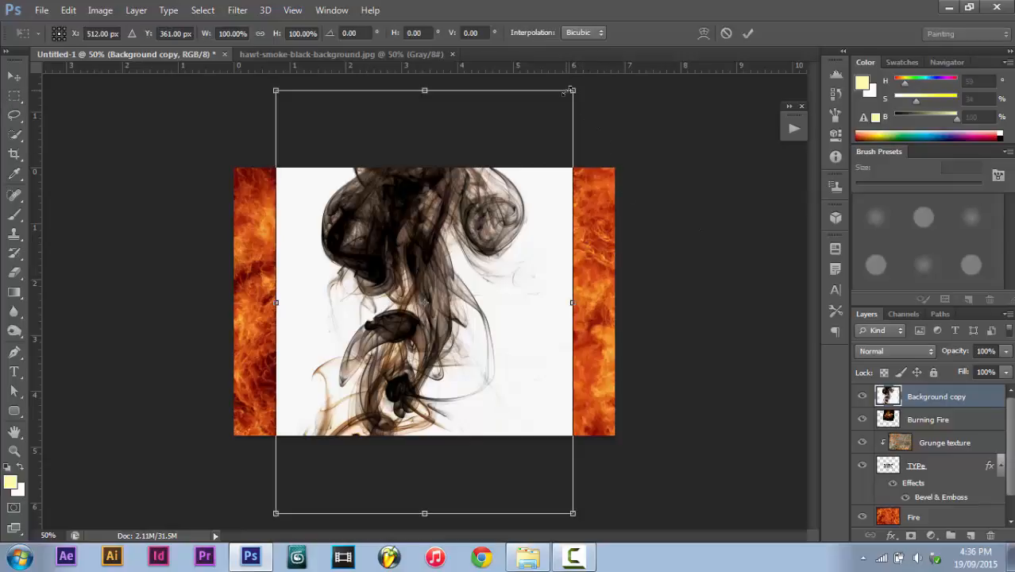
{"action": "left_click_drag", "start_coordinate": [573, 89], "coordinate": [580, 178]}
{"action": "left_click", "coordinate": [750, 33]}
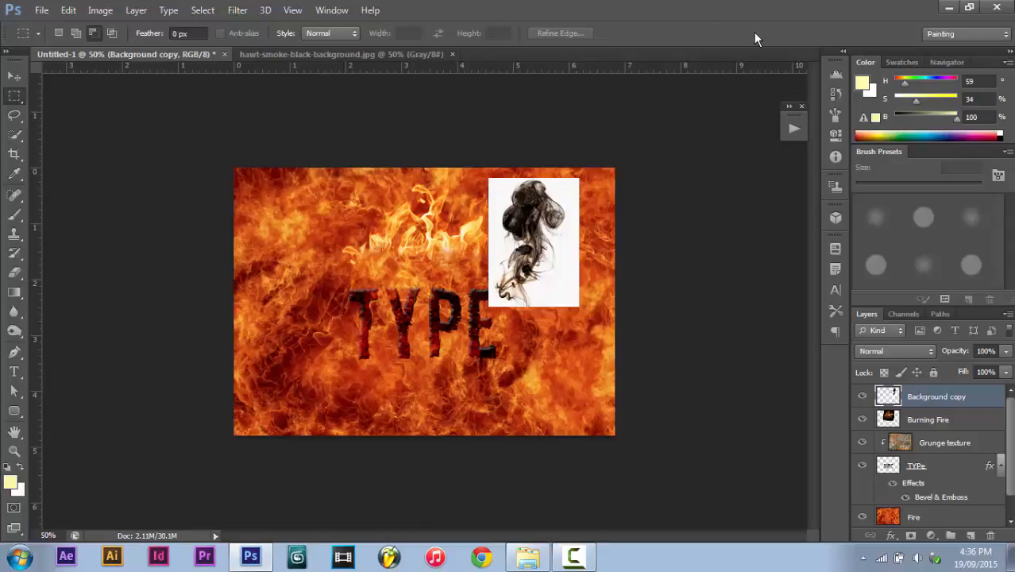
Set the smoke layer's blend mode to Multiply and inspect the smoke beside the letter E up close.
{"action": "left_click", "coordinate": [905, 351]}
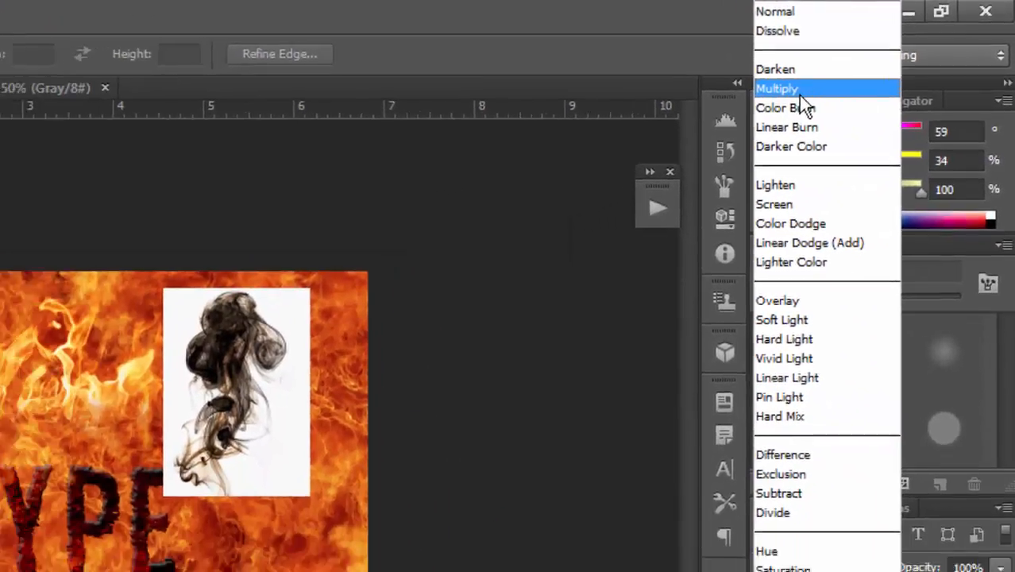
{"action": "left_click", "coordinate": [723, 108]}
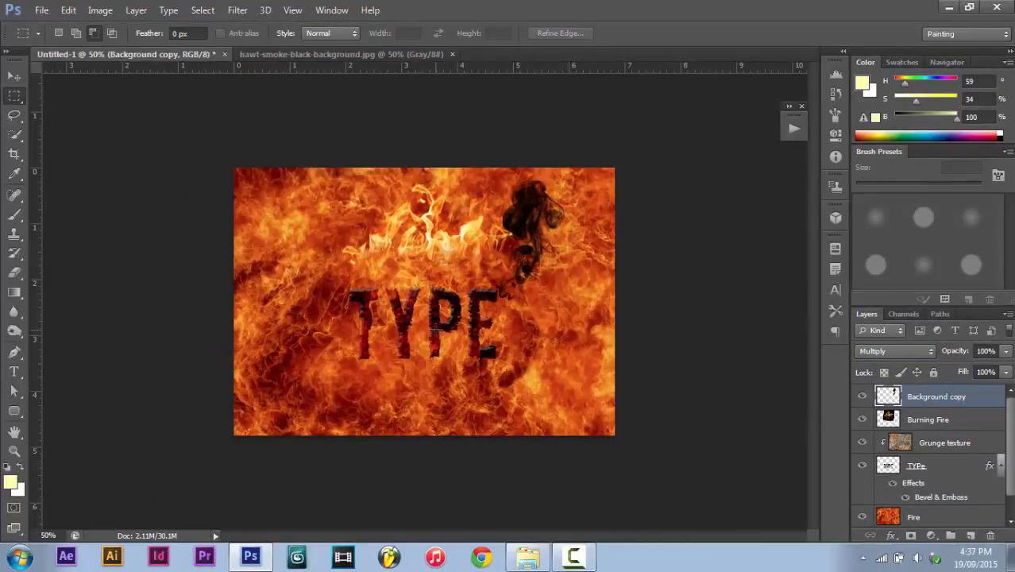
{"action": "key", "text": "z"}
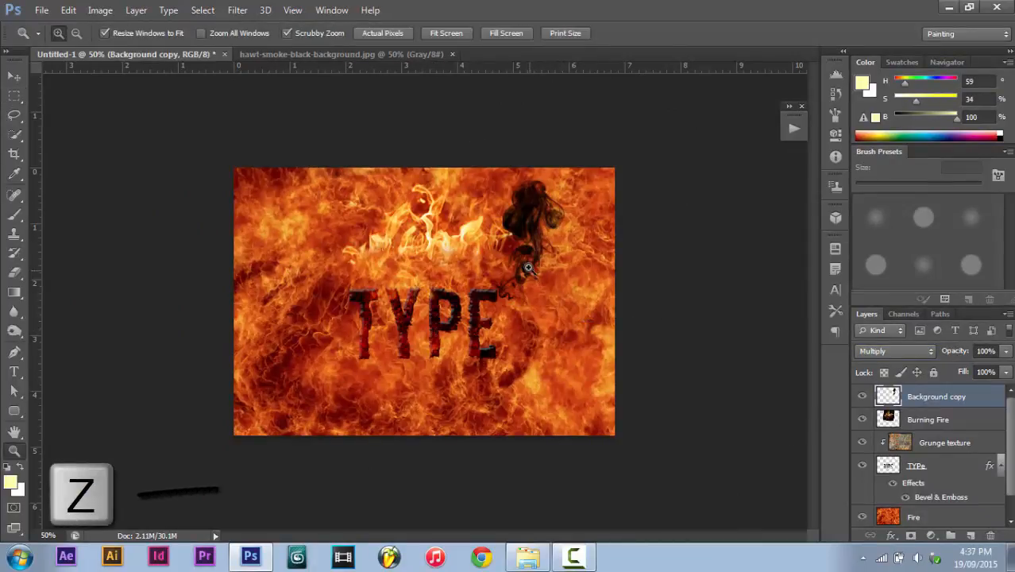
{"action": "left_click_drag", "start_coordinate": [539, 275], "coordinate": [586, 296]}
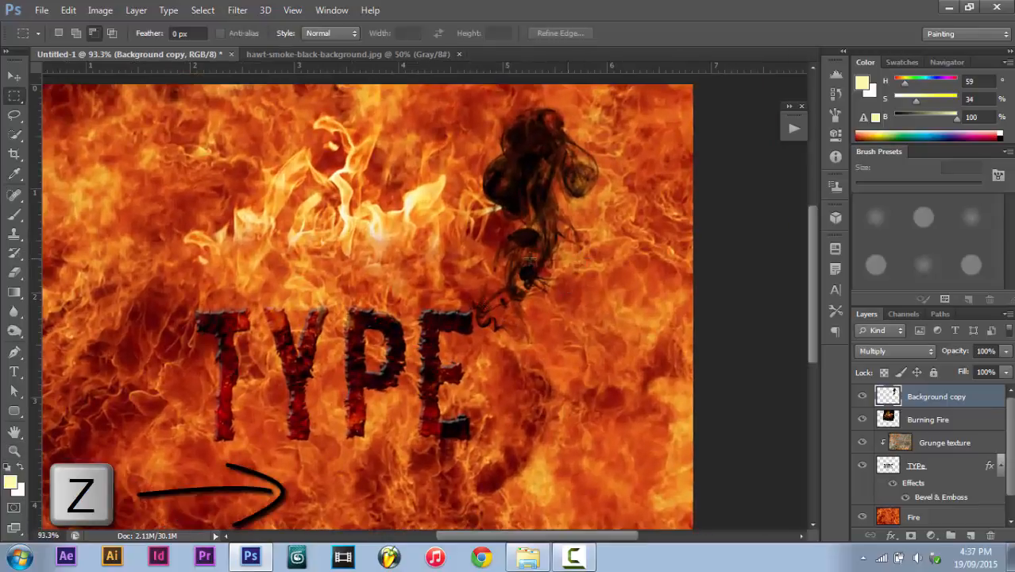
Rename the copied smoke layer to right smoke.
{"action": "key", "text": "z"}
{"action": "left_click_drag", "start_coordinate": [530, 261], "coordinate": [588, 295]}
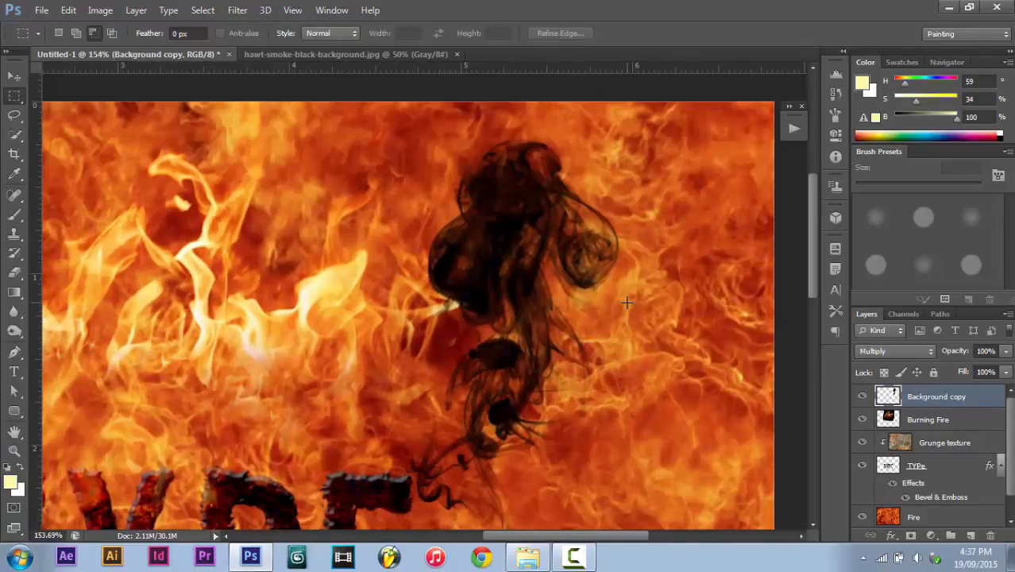
{"action": "key", "text": "v"}
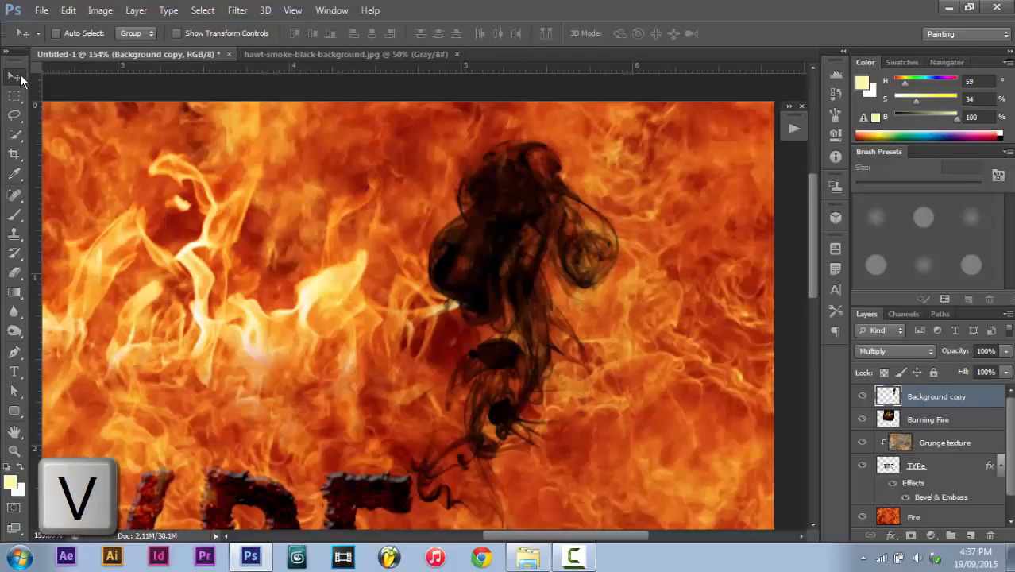
{"action": "double_click", "coordinate": [940, 398]}
{"action": "type", "text": "F"}
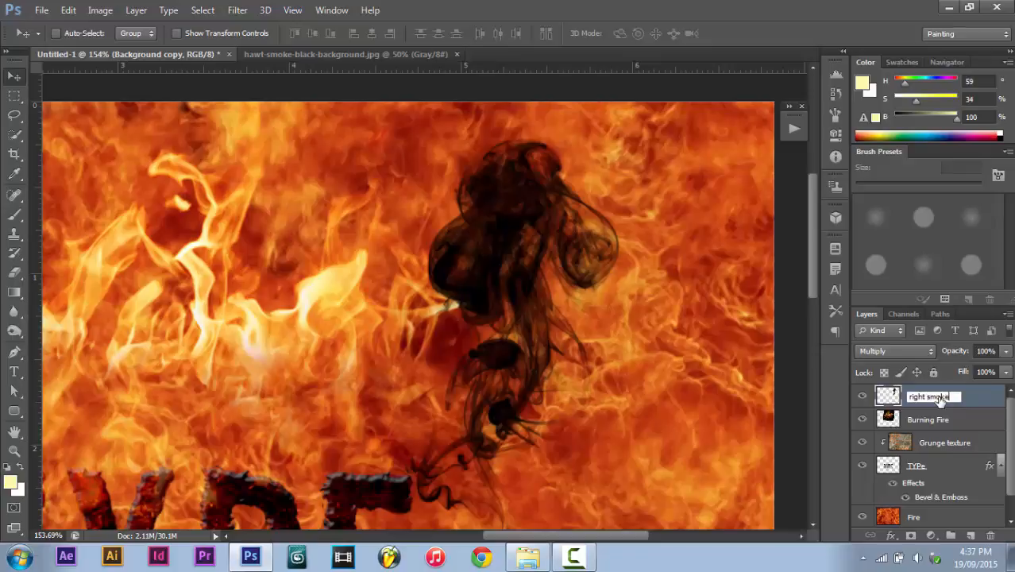
{"action": "key", "text": "Return"}
Move the right smoke layer slightly down and left, about 0.1 in by 0.05 in, towards the upper arm of the letter E.
{"action": "left_click_drag", "start_coordinate": [535, 281], "coordinate": [479, 312]}
{"action": "left_click_drag", "start_coordinate": [398, 329], "coordinate": [516, 211]}
{"action": "left_click_drag", "start_coordinate": [607, 182], "coordinate": [590, 189]}
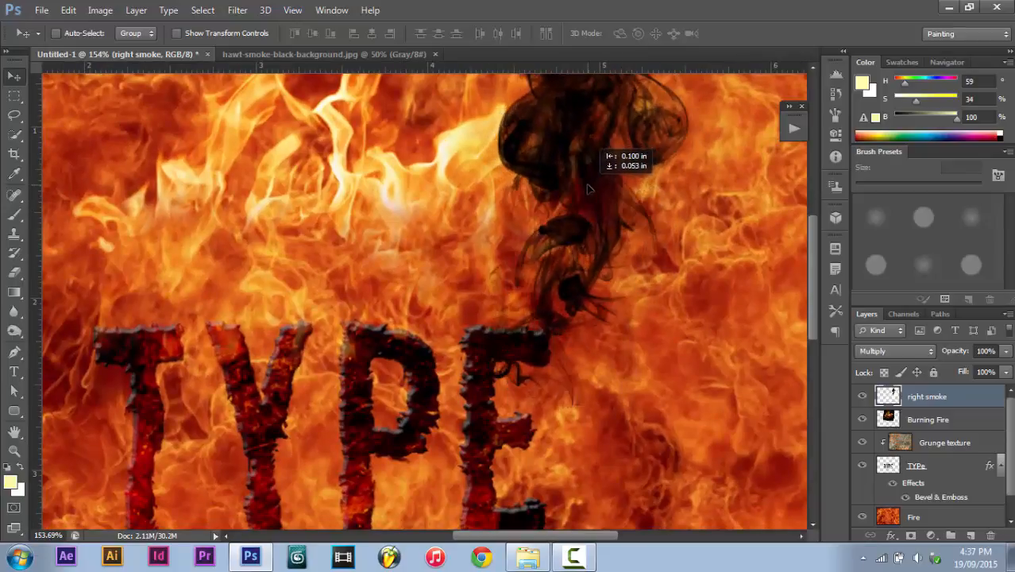
{"action": "key", "text": "ctrl+1"}
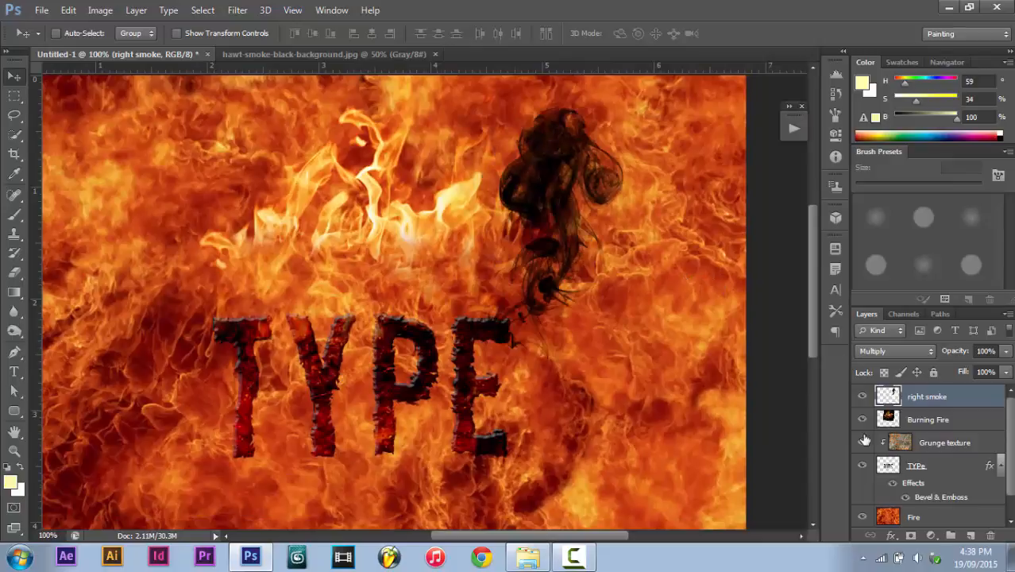
Lower the right smoke layer's opacity to 80%.
{"action": "left_click", "coordinate": [1005, 351]}
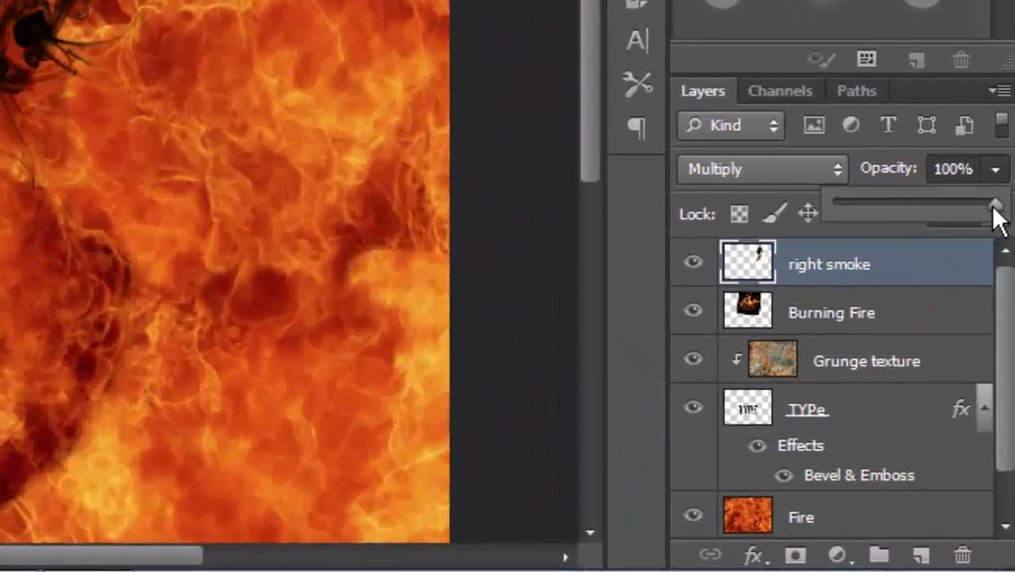
{"action": "left_click_drag", "start_coordinate": [1004, 367], "coordinate": [996, 367]}
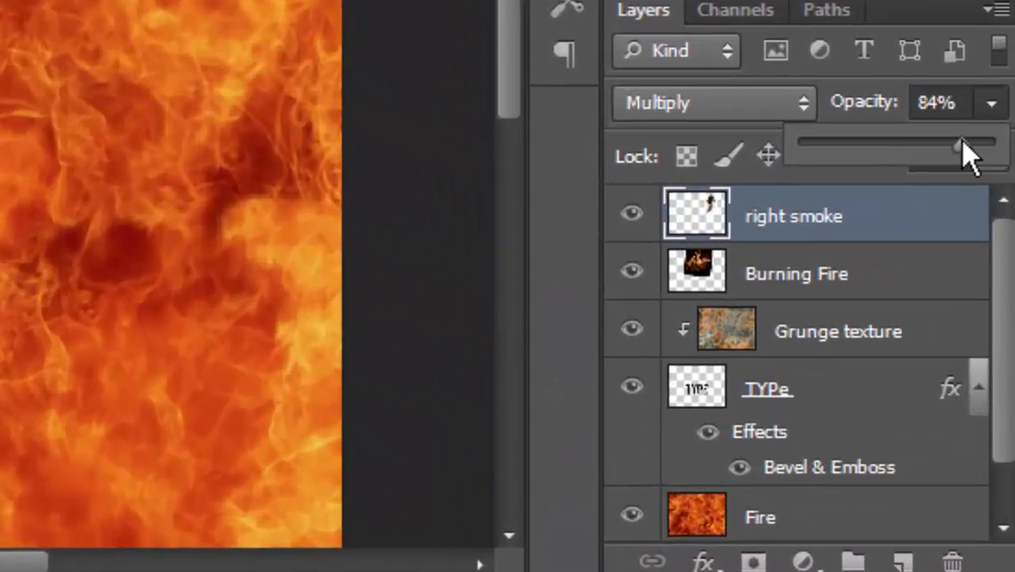
{"action": "left_click_drag", "start_coordinate": [965, 151], "coordinate": [953, 147]}
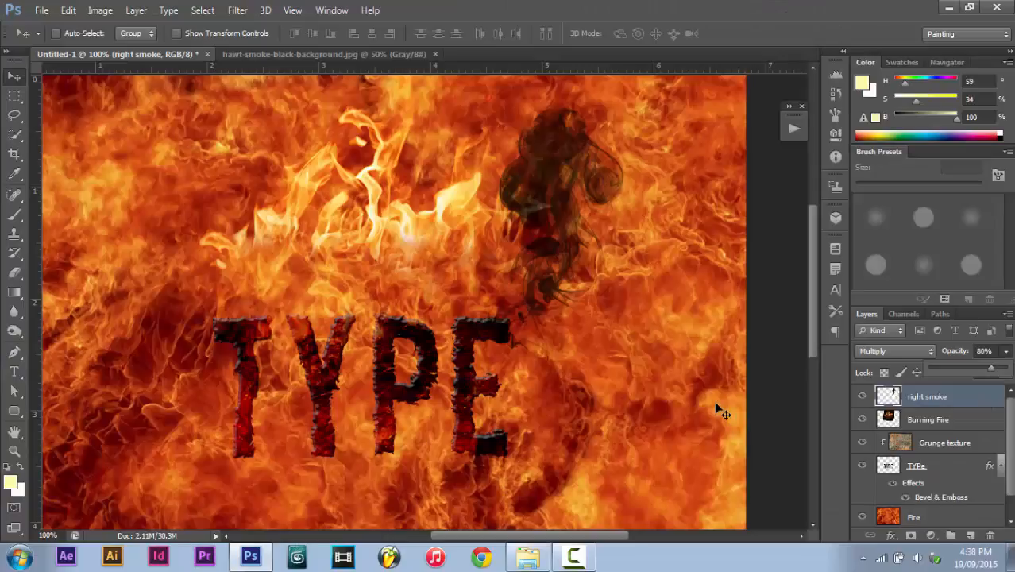
{"action": "left_click", "coordinate": [719, 409]}
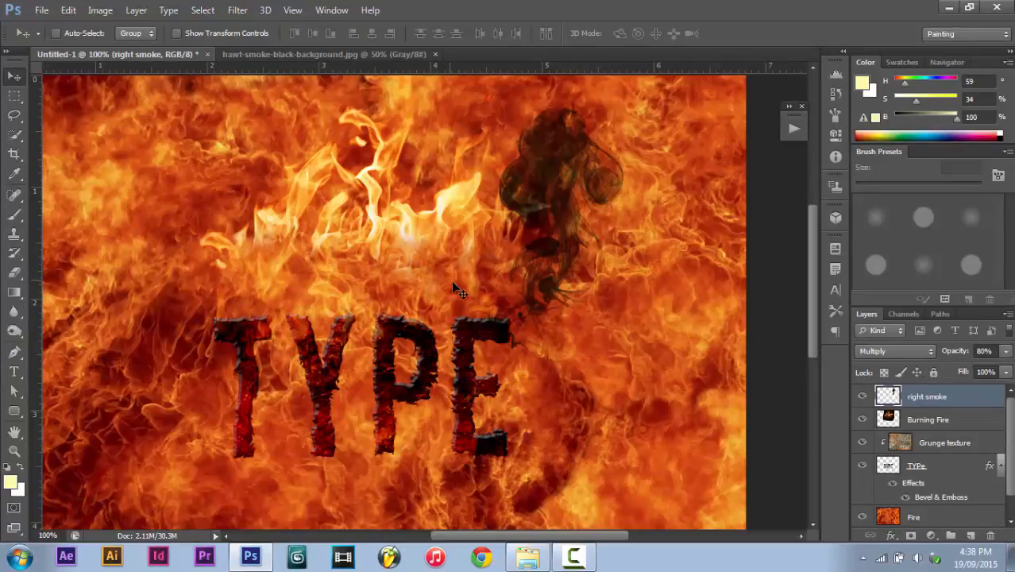
Apply a Gaussian Blur with a radius of 0.5 pixels to the right smoke layer.
{"action": "left_click", "coordinate": [238, 9]}
{"action": "mouse_move", "coordinate": [333, 161]}
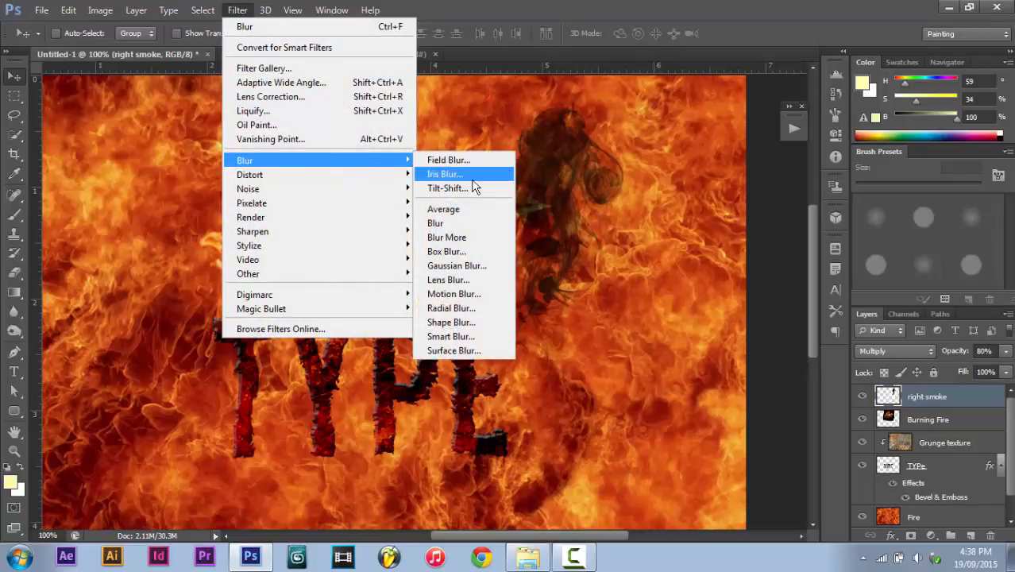
{"action": "left_click", "coordinate": [473, 266]}
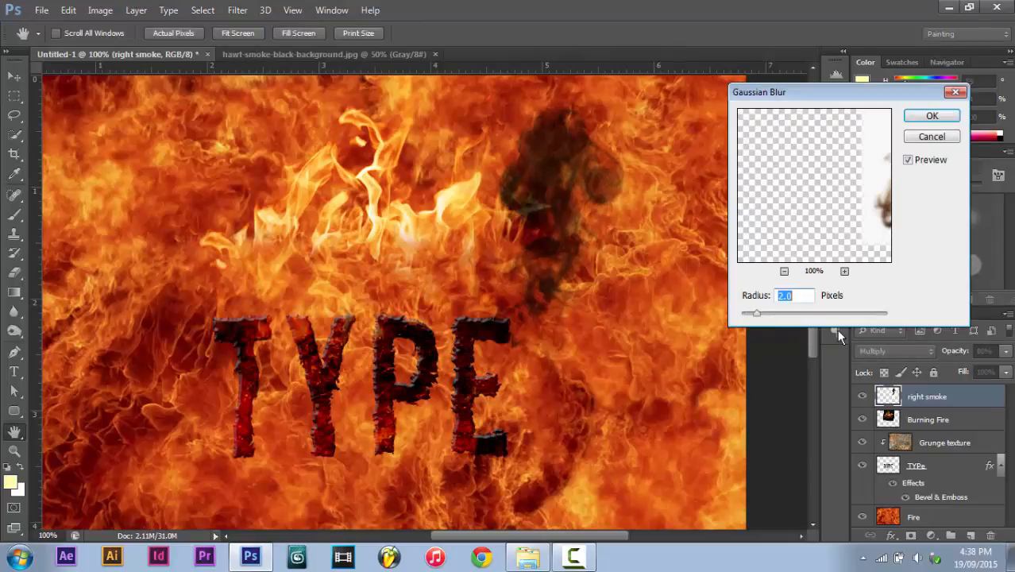
{"action": "left_click_drag", "start_coordinate": [860, 205], "coordinate": [755, 195]}
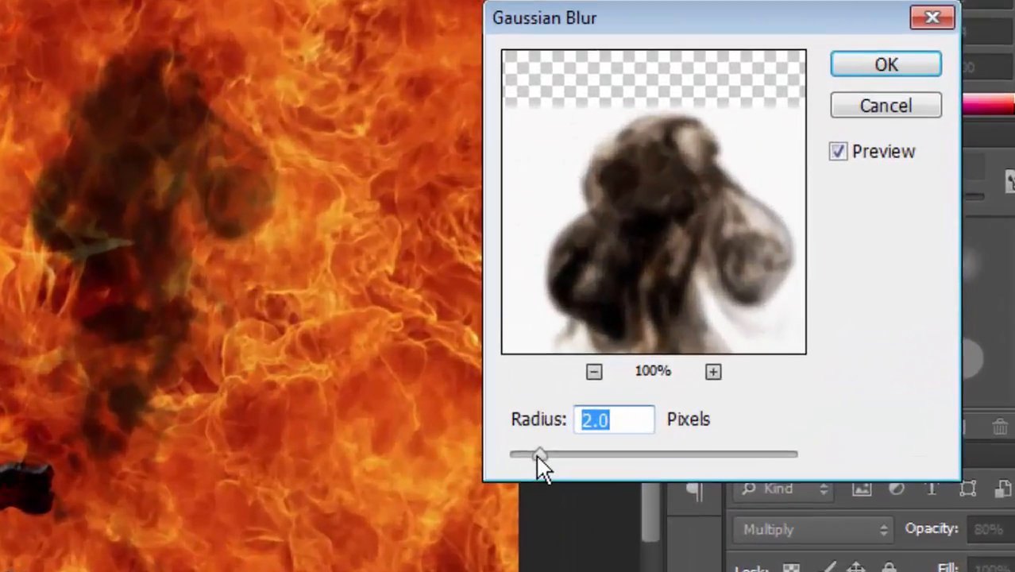
{"action": "left_click_drag", "start_coordinate": [757, 313], "coordinate": [754, 313]}
{"action": "left_click_drag", "start_coordinate": [536, 458], "coordinate": [518, 457]}
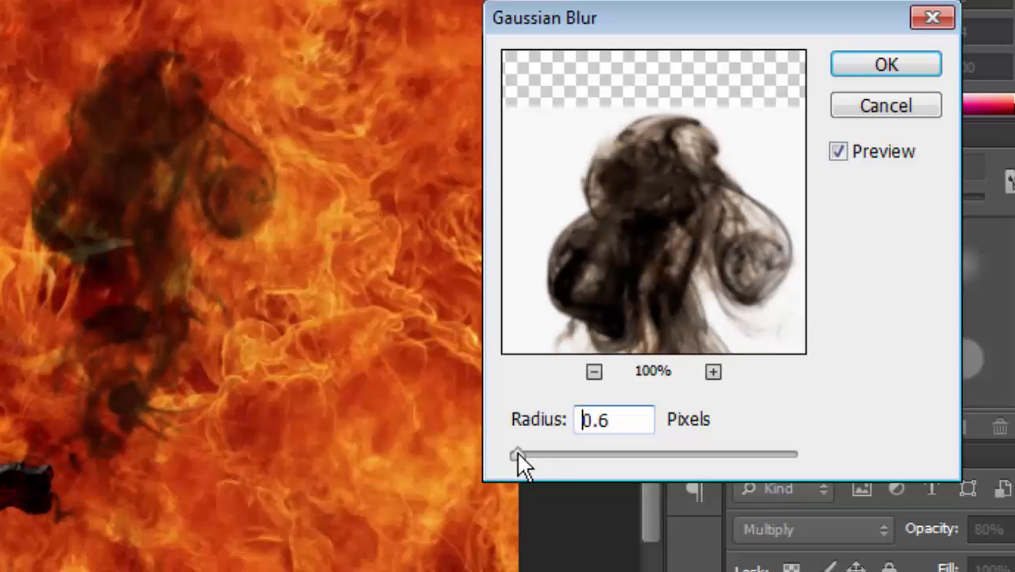
{"action": "left_click_drag", "start_coordinate": [518, 461], "coordinate": [518, 461]}
{"action": "type", "text": "0.5"}
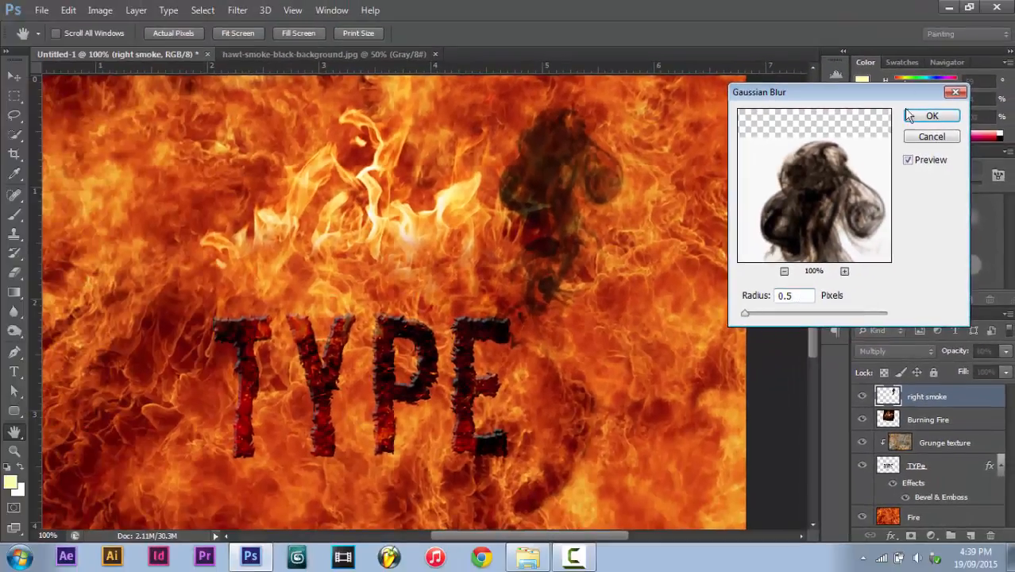
{"action": "left_click", "coordinate": [931, 115]}
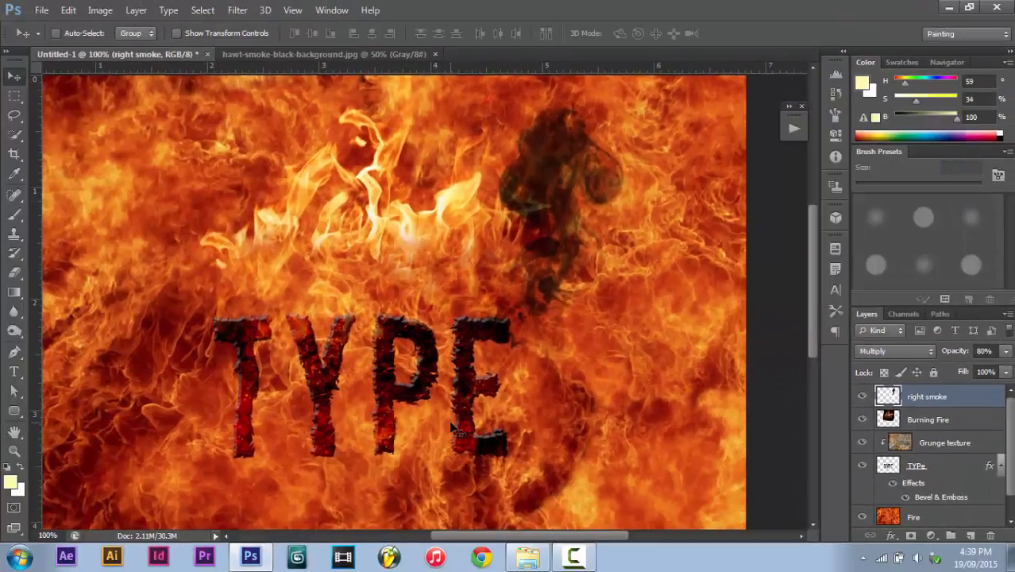
Duplicate the Background layer of hawt-smoke-black-background.jpg into the Untitled-1 document, then close the smoke image.
{"action": "left_click", "coordinate": [337, 59]}
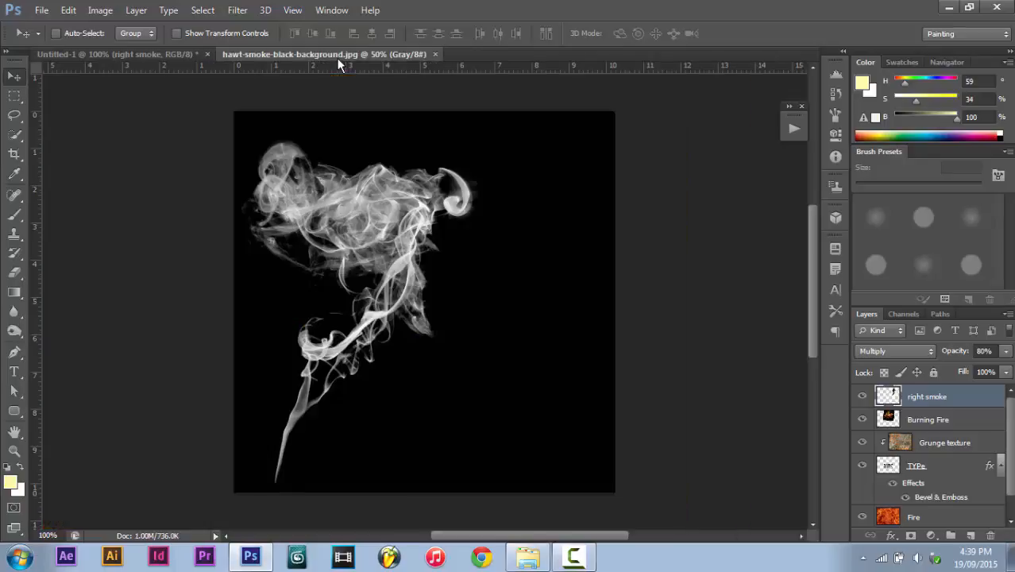
{"action": "left_click", "coordinate": [14, 96]}
{"action": "right_click", "coordinate": [418, 262]}
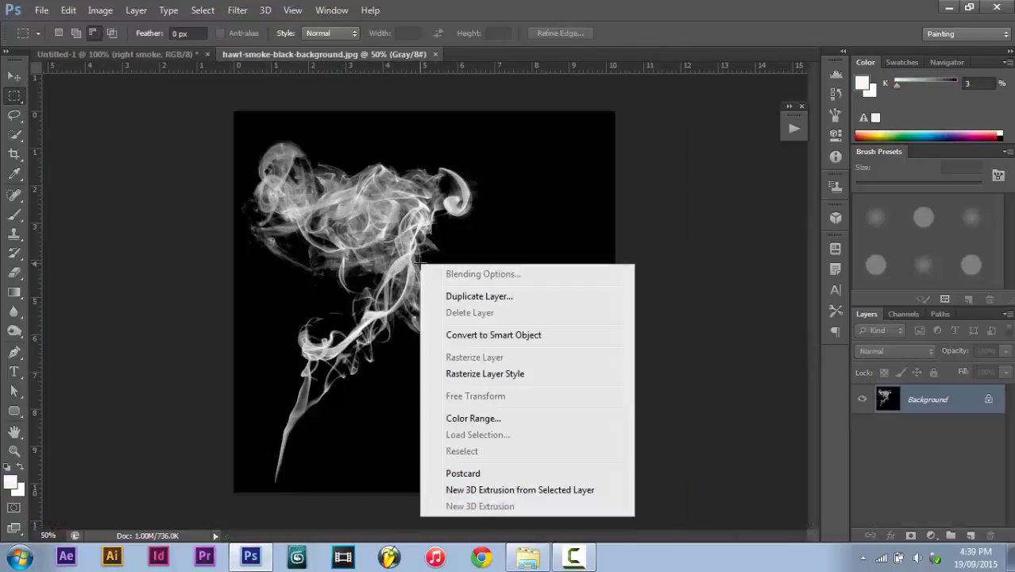
{"action": "left_click", "coordinate": [449, 302]}
{"action": "left_click", "coordinate": [584, 223]}
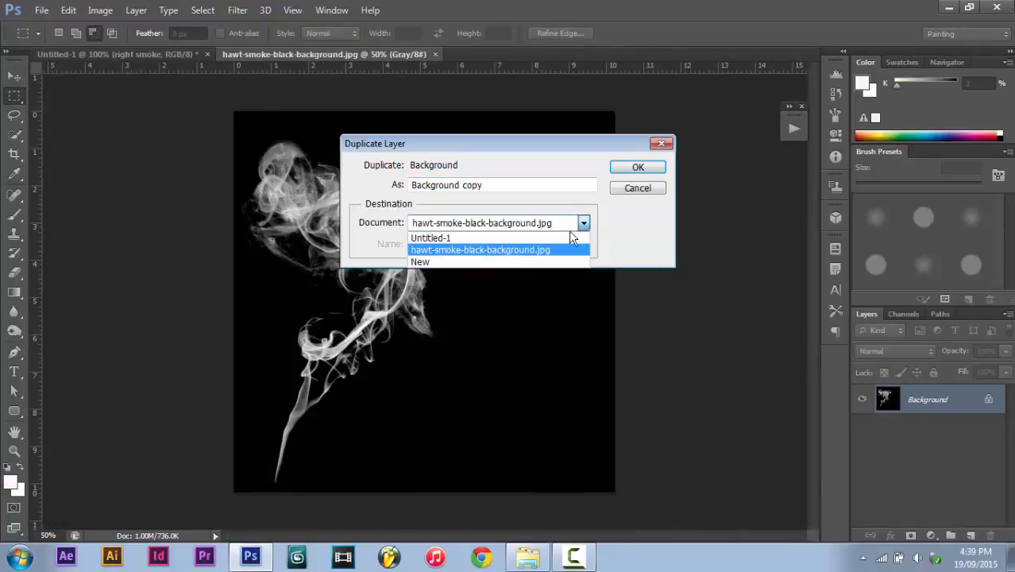
{"action": "left_click", "coordinate": [487, 239]}
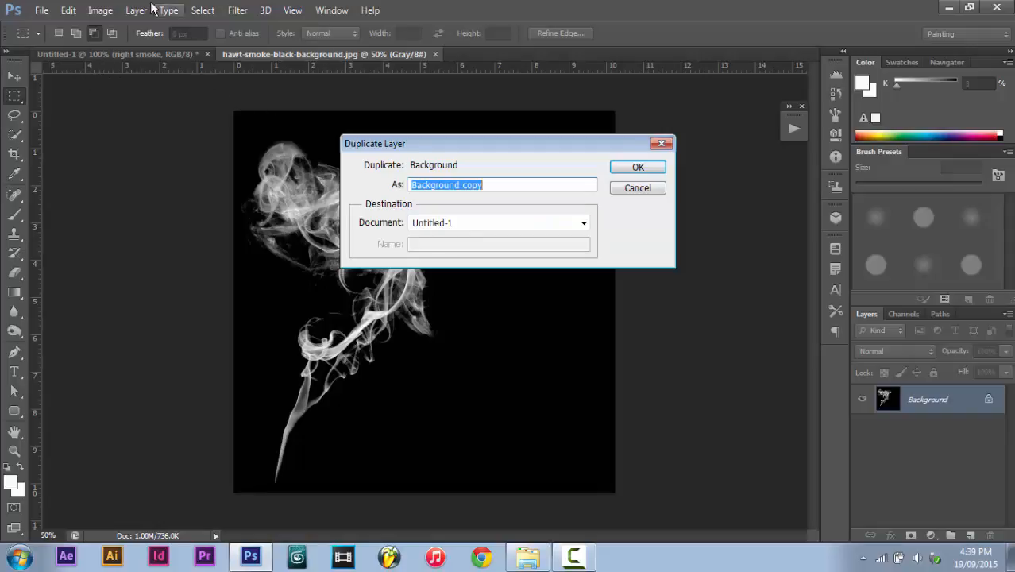
{"action": "left_click", "coordinate": [661, 169]}
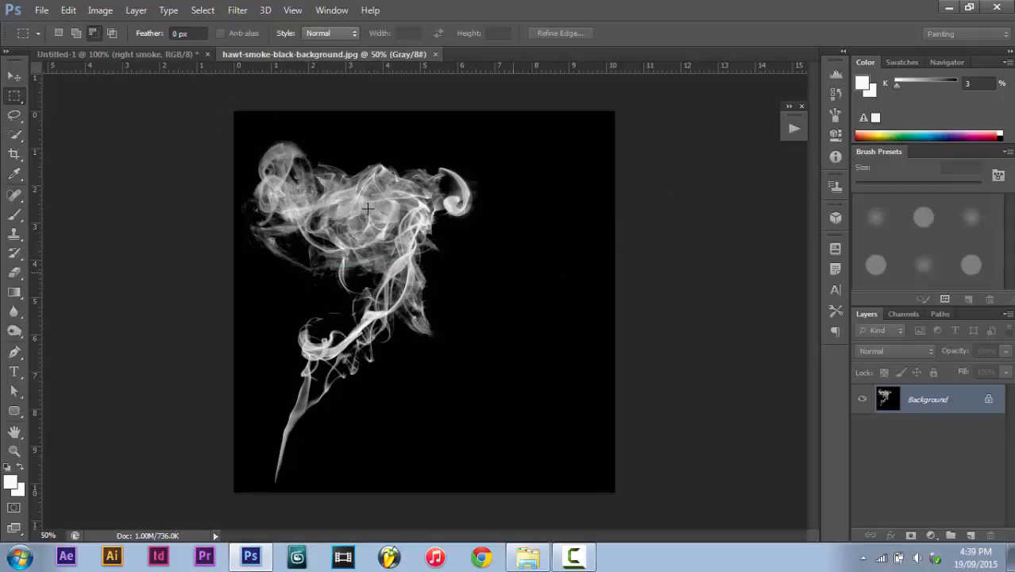
{"action": "left_click", "coordinate": [458, 54]}
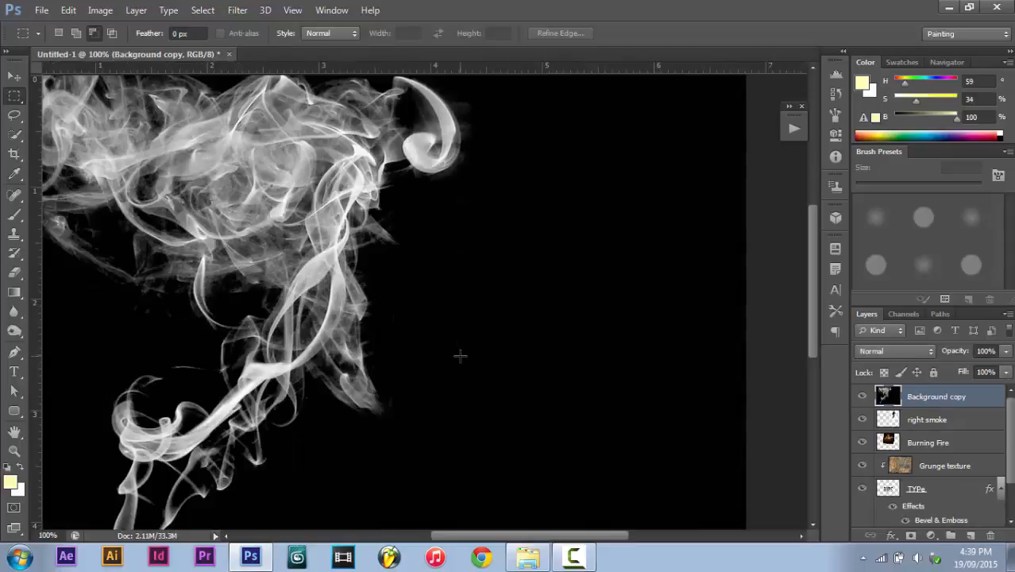
Try the Screen blend mode on the newly copied smoke layer and shift the smoke over the word TYPE.
{"action": "key", "text": "ctrl+minus"}
{"action": "key", "text": "ctrl+minus"}
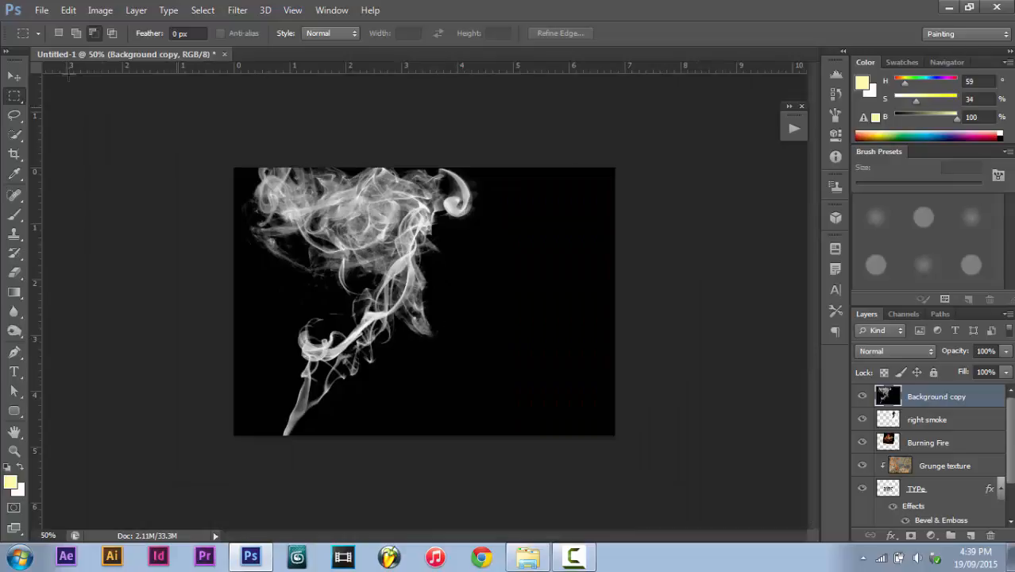
{"action": "left_click", "coordinate": [13, 75]}
{"action": "left_click_drag", "start_coordinate": [445, 282], "coordinate": [485, 286]}
{"action": "left_click", "coordinate": [895, 352]}
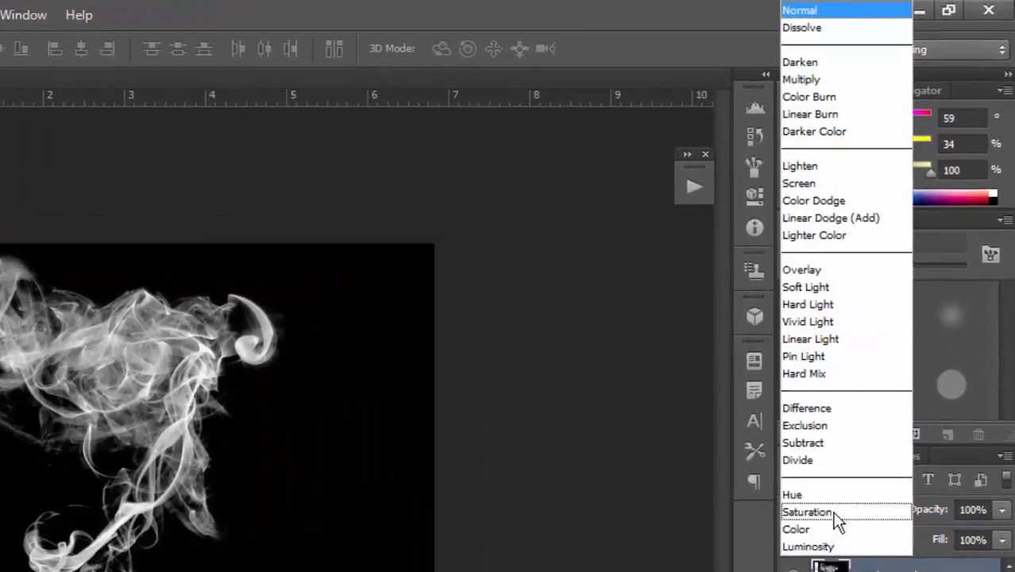
{"action": "left_click", "coordinate": [824, 186]}
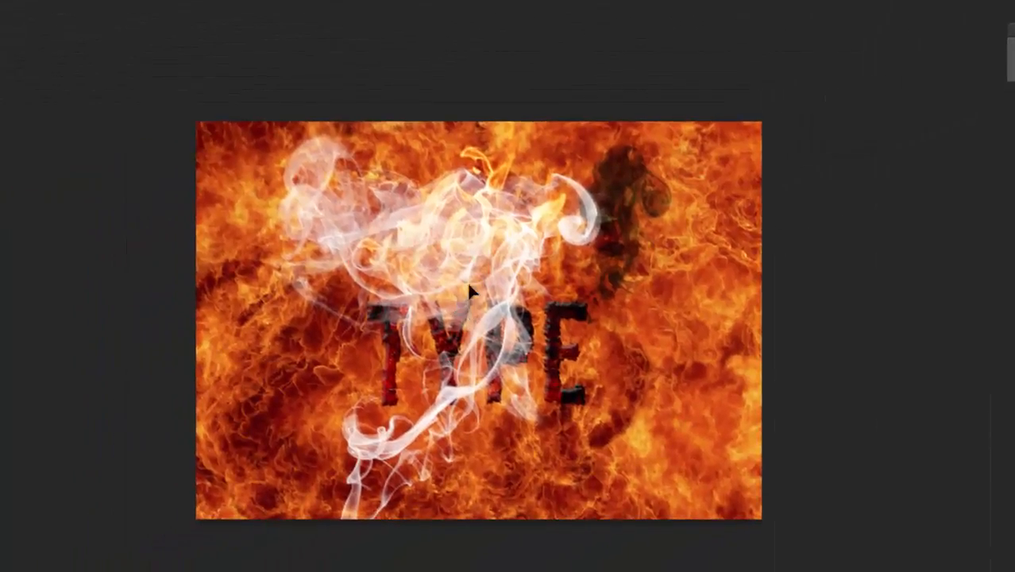
{"action": "left_click_drag", "start_coordinate": [469, 290], "coordinate": [433, 311]}
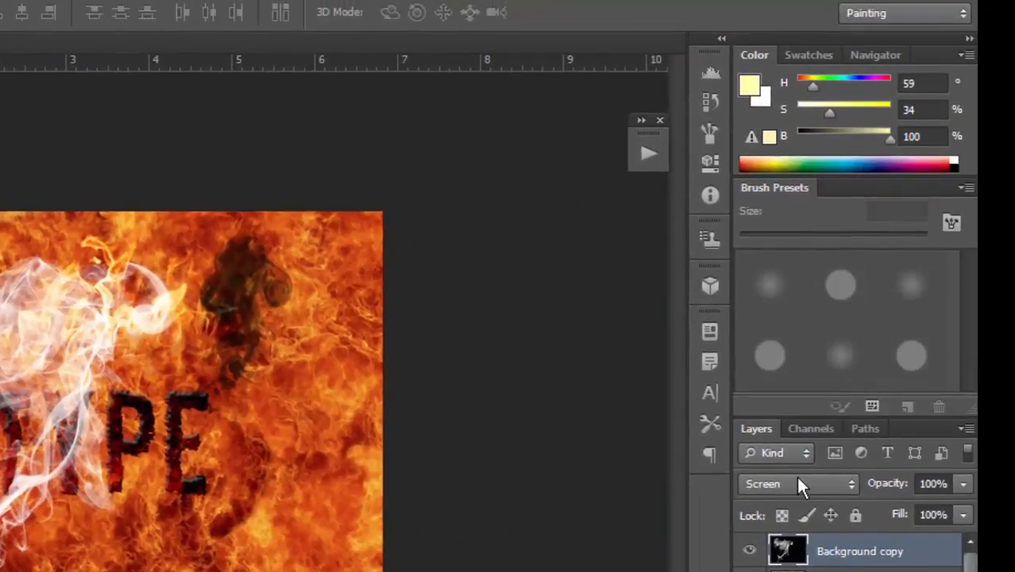
Set the Background copy smoke layer's blend mode to Subtract and move the smoke up and to the left.
{"action": "left_click", "coordinate": [796, 476]}
{"action": "scroll", "coordinate": [796, 490], "scroll_direction": "down", "scroll_amount": 2}
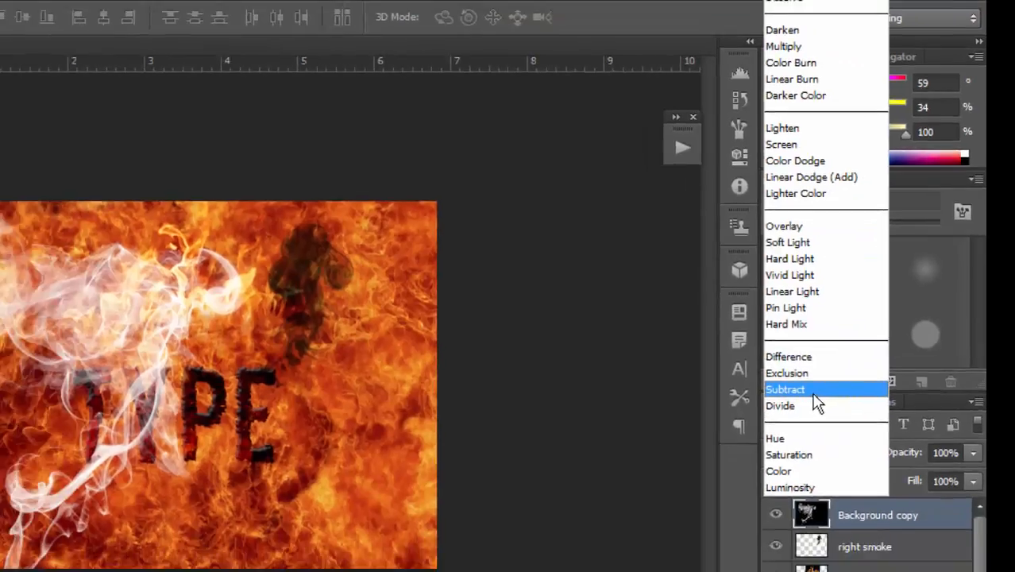
{"action": "left_click", "coordinate": [792, 414]}
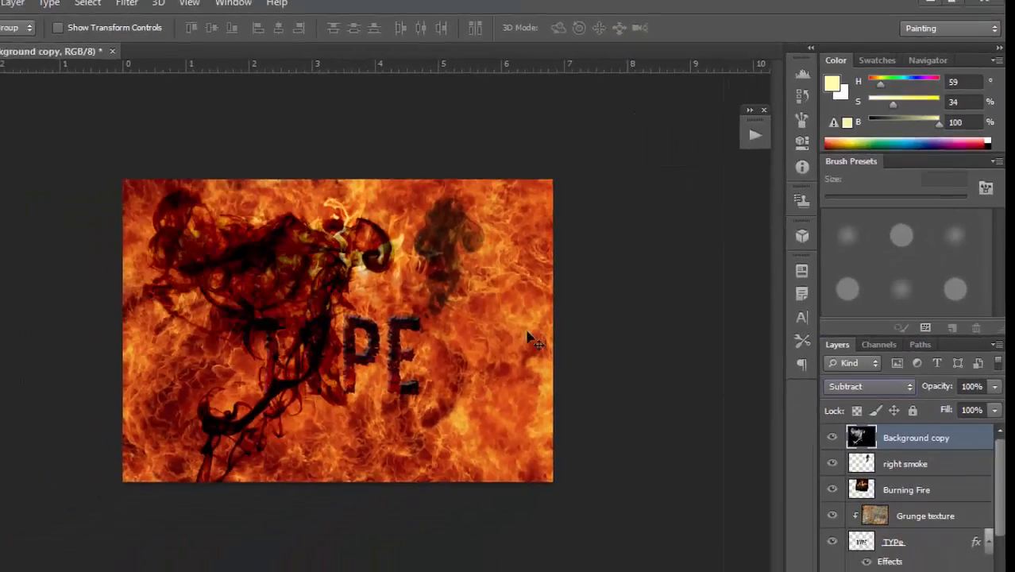
{"action": "left_click_drag", "start_coordinate": [275, 331], "coordinate": [260, 310]}
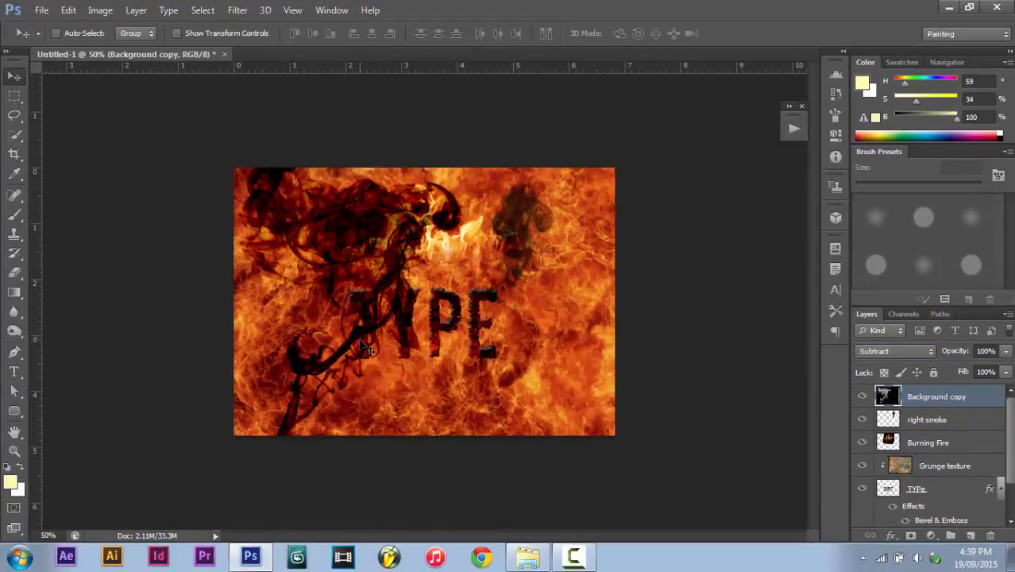
Scale the Background copy smoke layer proportionally to 35.35% and place it above and to the left of the letter T.
{"action": "key", "text": "ctrl+t"}
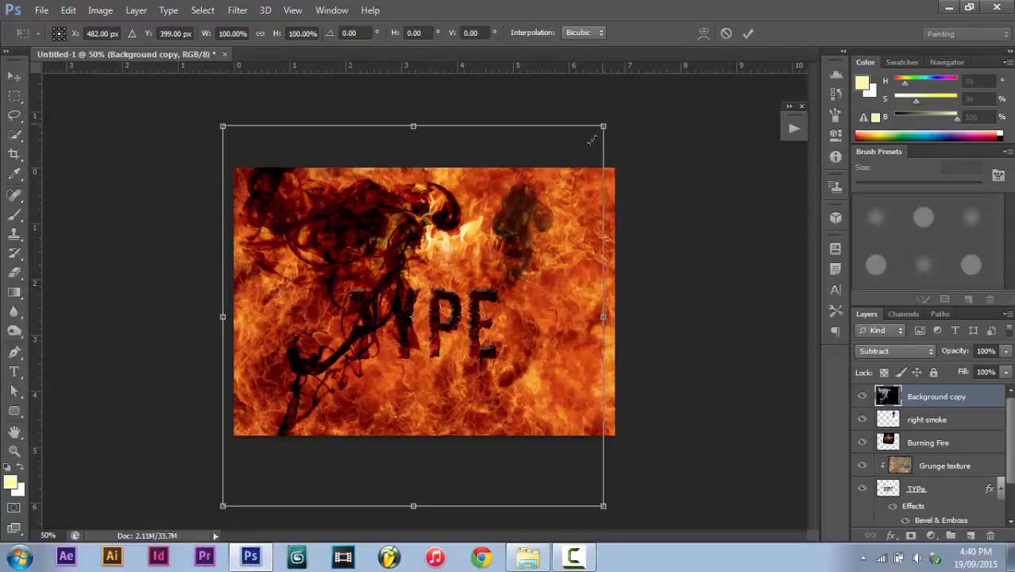
{"action": "left_click_drag", "start_coordinate": [592, 141], "coordinate": [469, 212]}
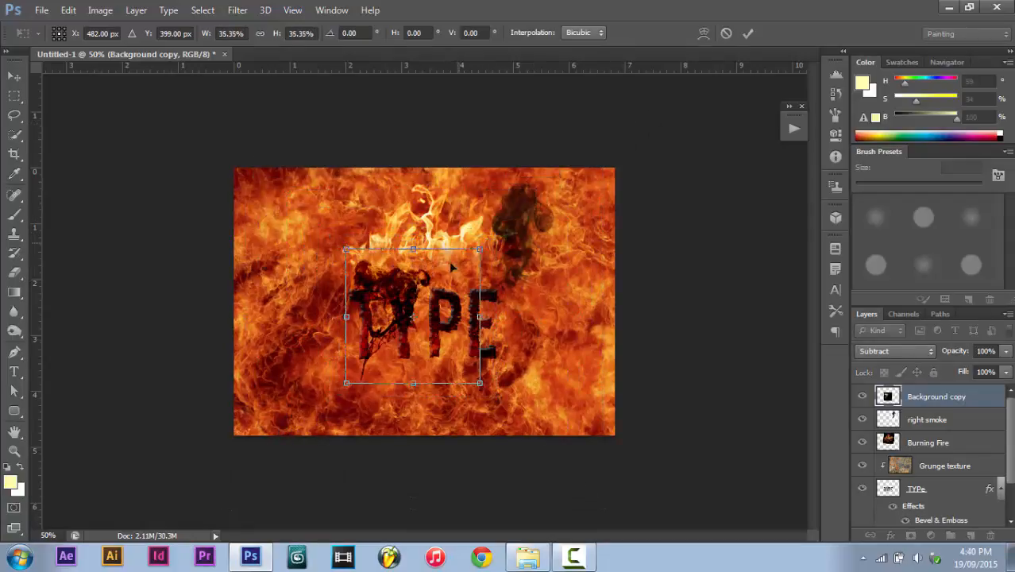
{"action": "left_click_drag", "start_coordinate": [445, 288], "coordinate": [391, 230]}
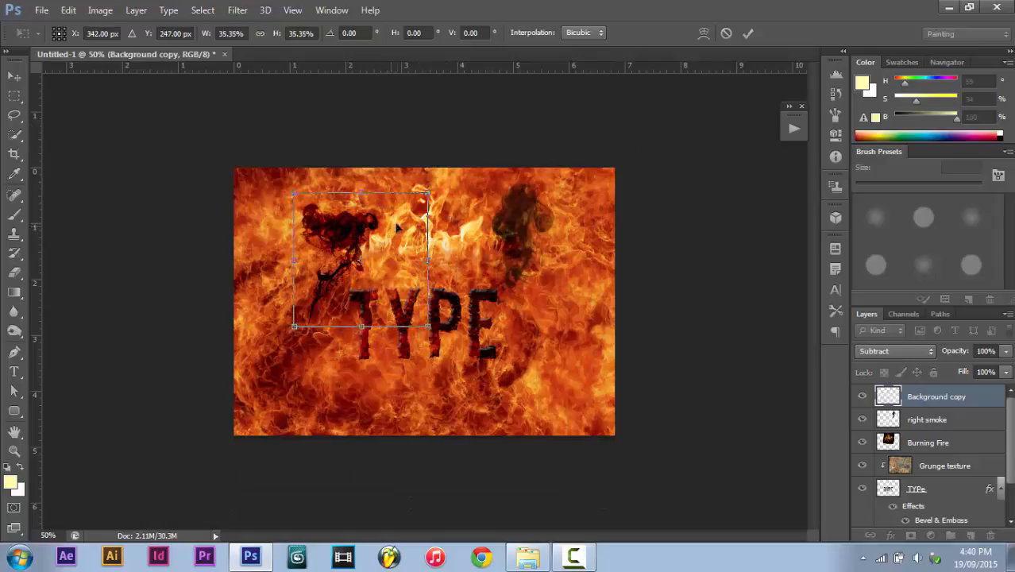
{"action": "key", "text": "Return"}
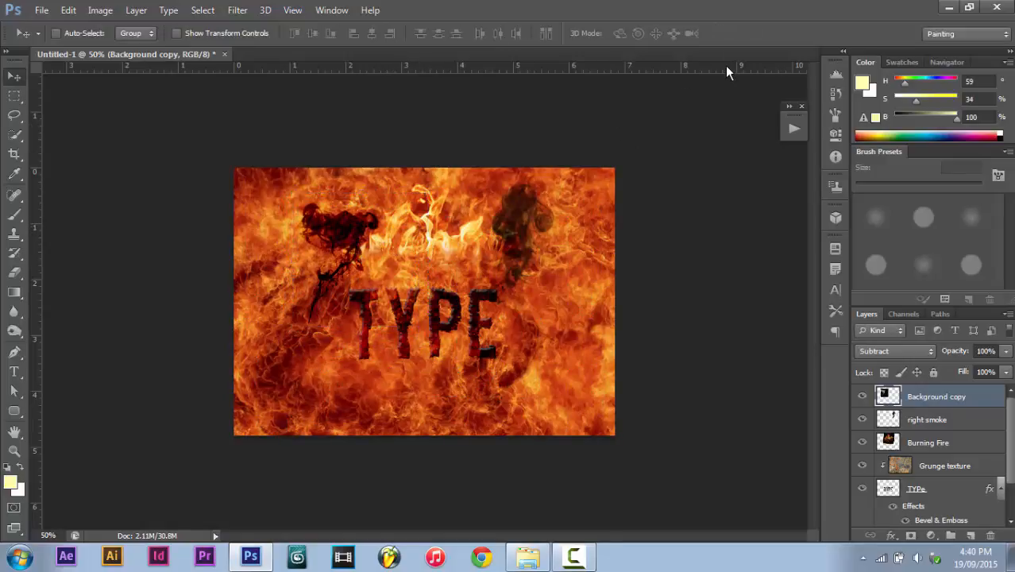
{"action": "key", "text": "ctrl+0"}
{"action": "left_click_drag", "start_coordinate": [306, 205], "coordinate": [289, 190]}
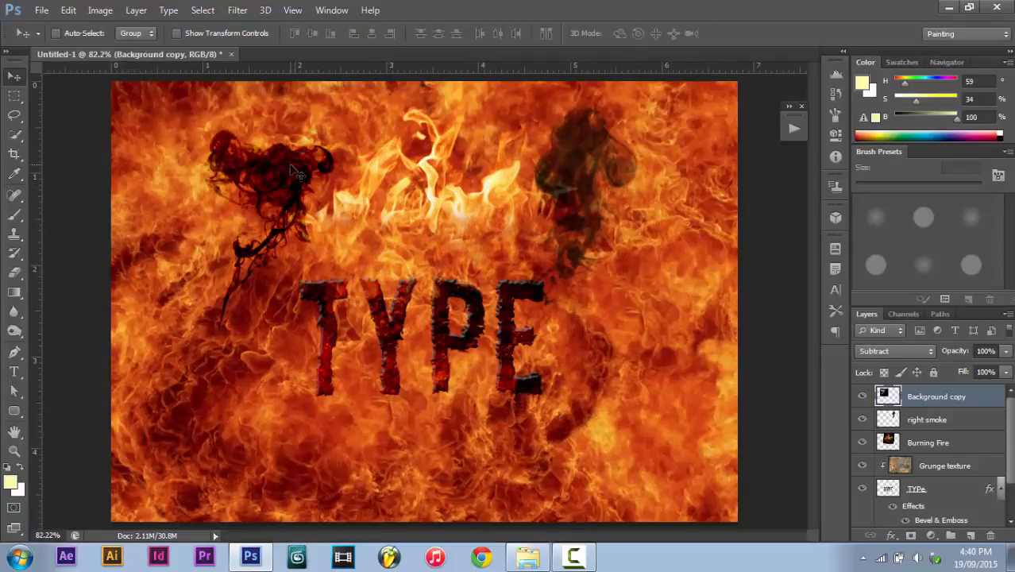
Flip the Background copy smoke layer horizontally and move it up and outward, above the letter T.
{"action": "left_click", "coordinate": [67, 11]}
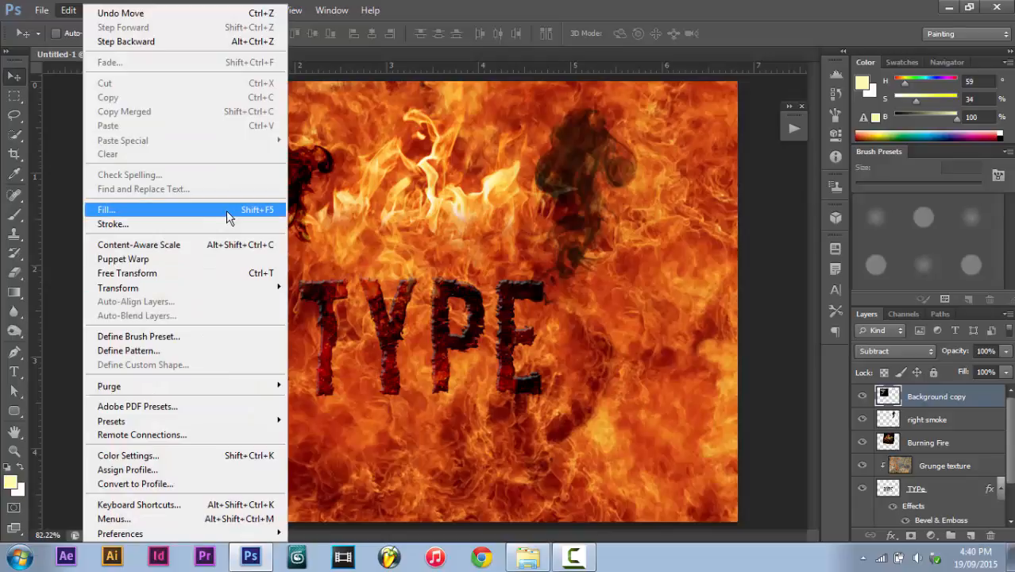
{"action": "mouse_move", "coordinate": [238, 290]}
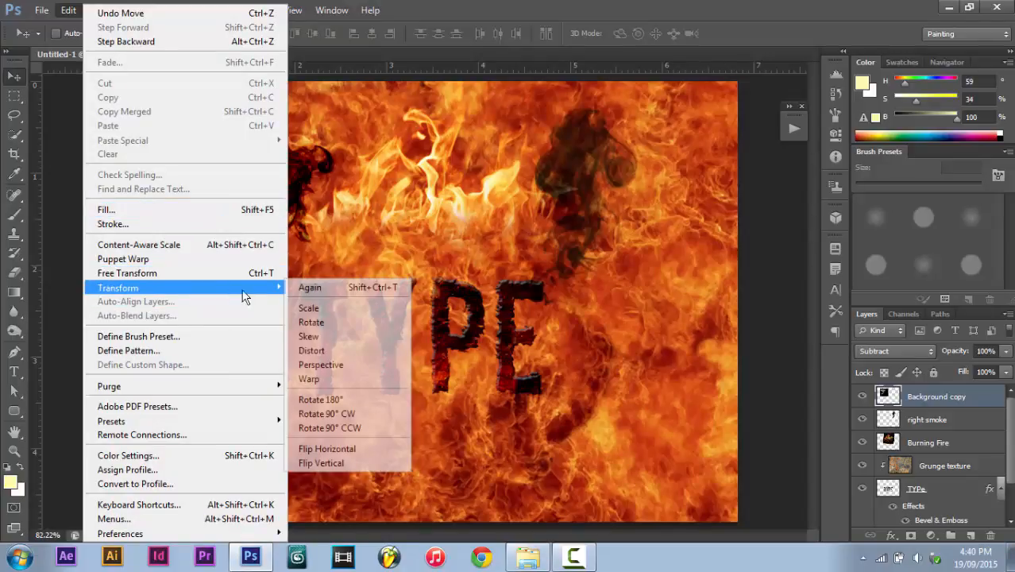
{"action": "left_click", "coordinate": [346, 451]}
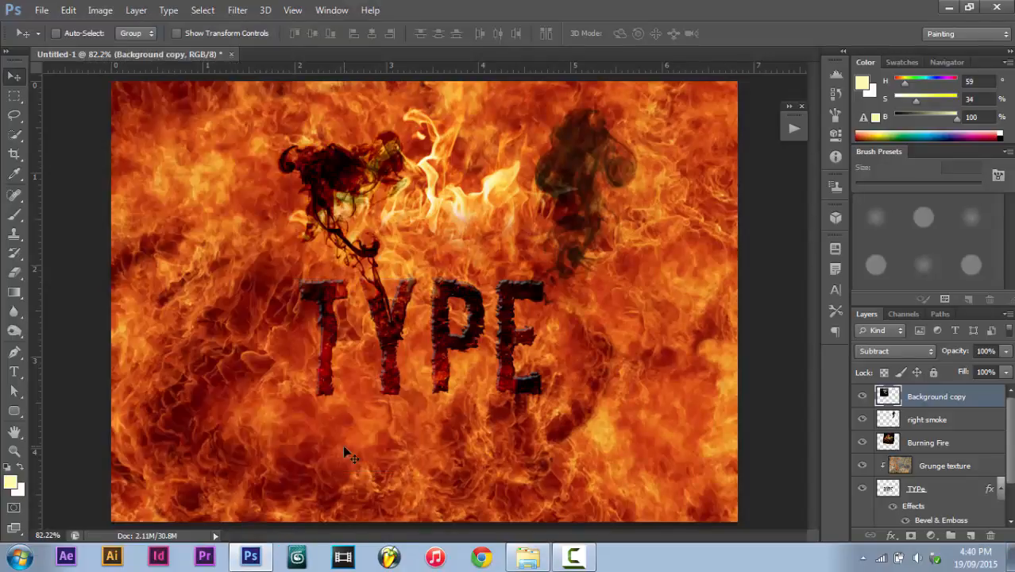
{"action": "left_click_drag", "start_coordinate": [327, 168], "coordinate": [243, 148]}
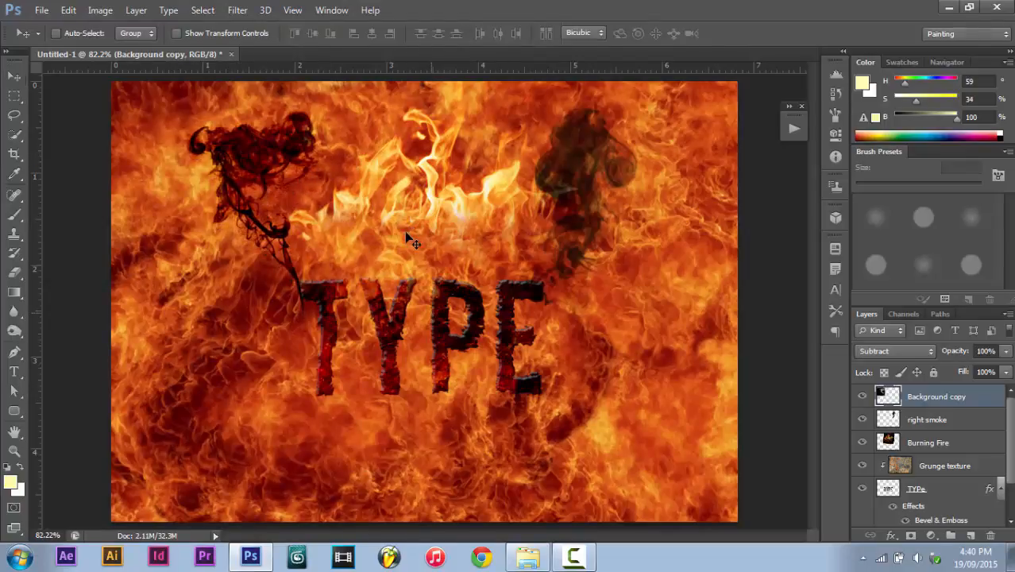
Rotate the Background copy smoke 11.64°, scale it proportionally to 74.73% and place its tail just above the letter T.
{"action": "key", "text": "ctrl+t"}
{"action": "left_click_drag", "start_coordinate": [381, 345], "coordinate": [361, 374]}
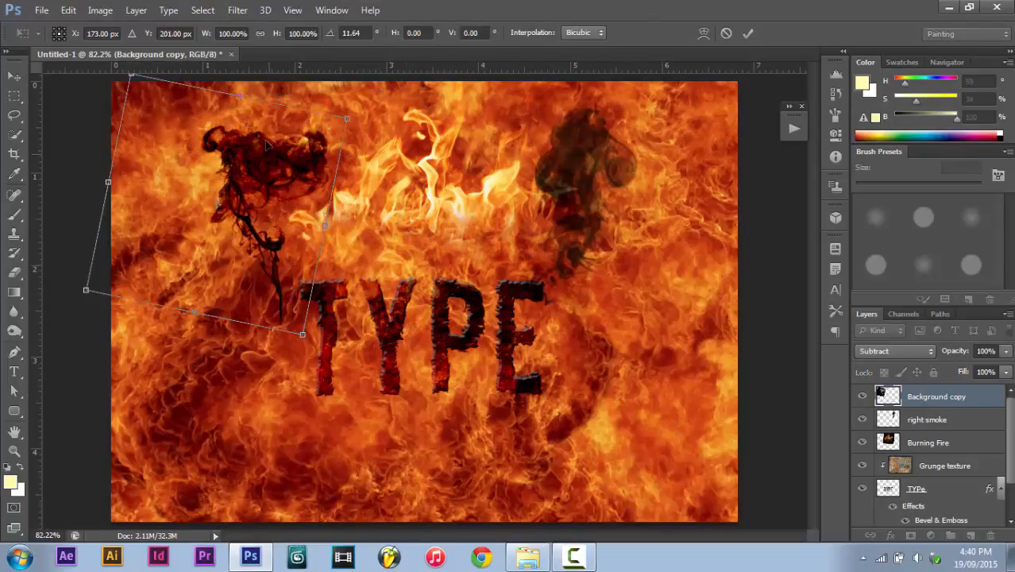
{"action": "left_click_drag", "start_coordinate": [230, 178], "coordinate": [265, 138]}
{"action": "key", "text": "ctrl+minus"}
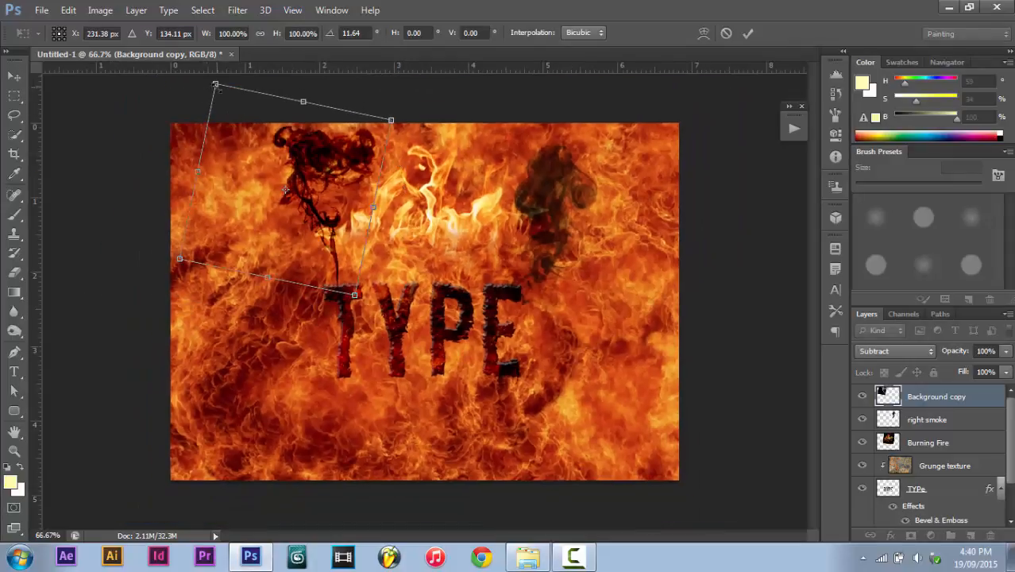
{"action": "left_click_drag", "start_coordinate": [217, 86], "coordinate": [263, 171]}
{"action": "mouse_move", "coordinate": [340, 213]}
{"action": "left_mouse_down"}
{"action": "mouse_move", "coordinate": [324, 220]}
{"action": "mouse_move", "coordinate": [335, 195]}
{"action": "mouse_move", "coordinate": [330, 204]}
{"action": "left_mouse_up"}
{"action": "left_click_drag", "start_coordinate": [254, 149], "coordinate": [241, 128]}
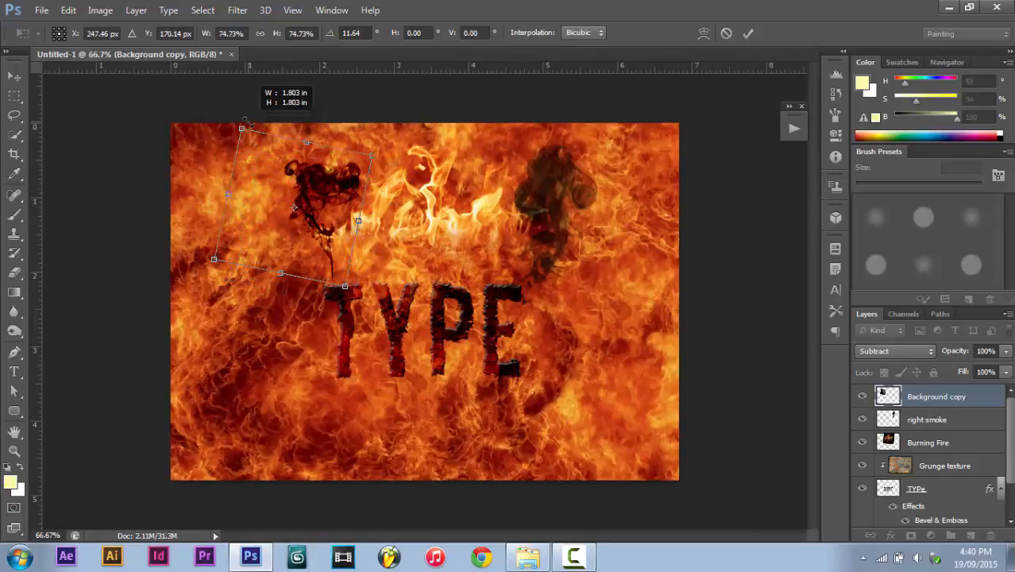
{"action": "key", "text": "Return"}
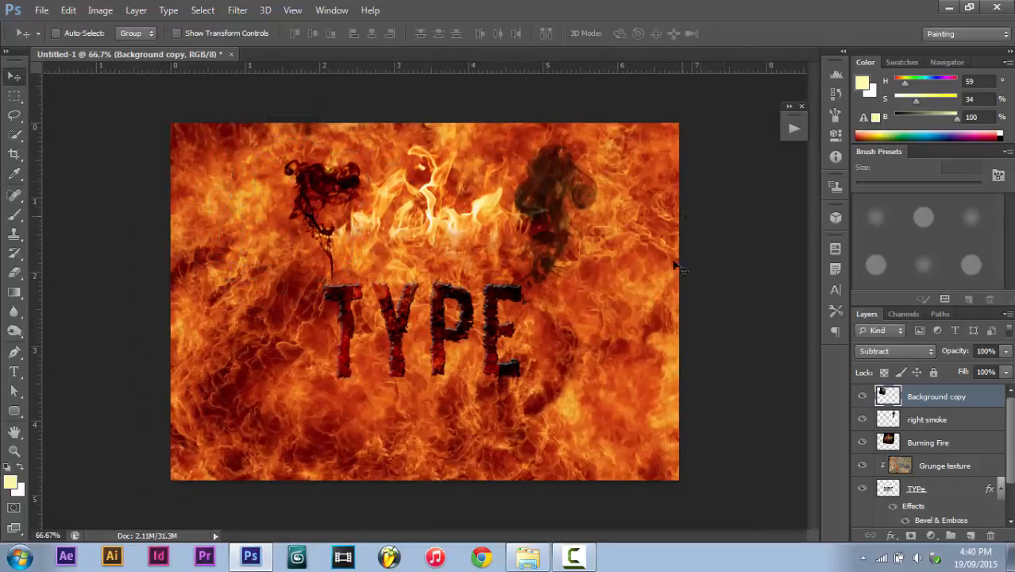
Rename the Background copy layer as Left Smoke and set its opacity to 80%.
{"action": "double_click", "coordinate": [946, 397]}
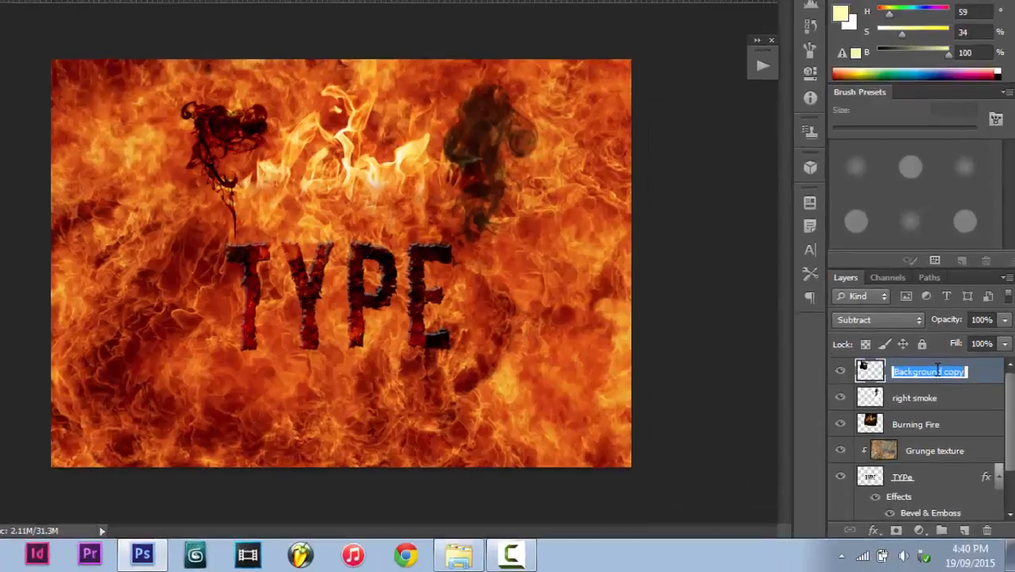
{"action": "type", "text": "Left "}
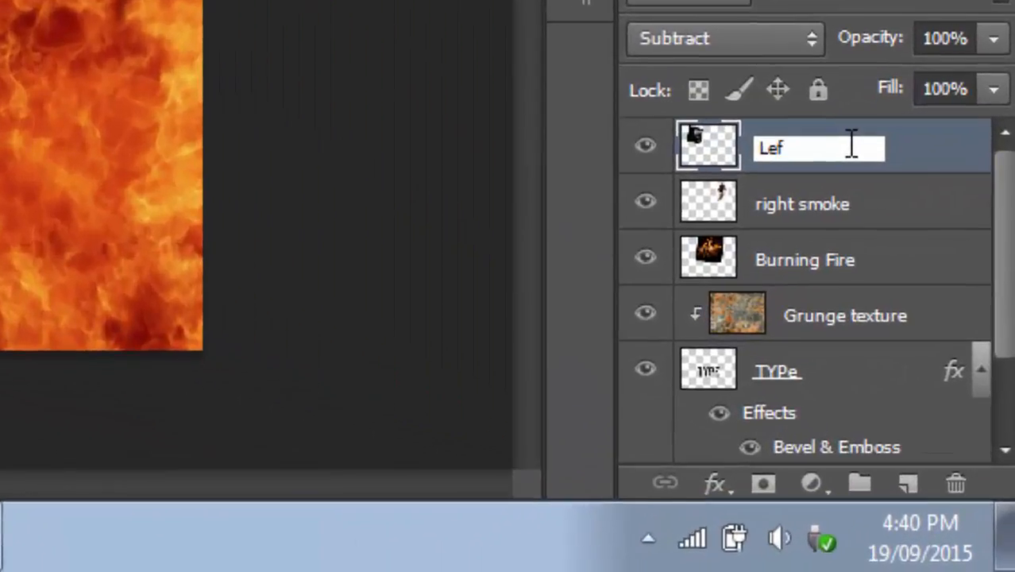
{"action": "type", "text": "Smoke"}
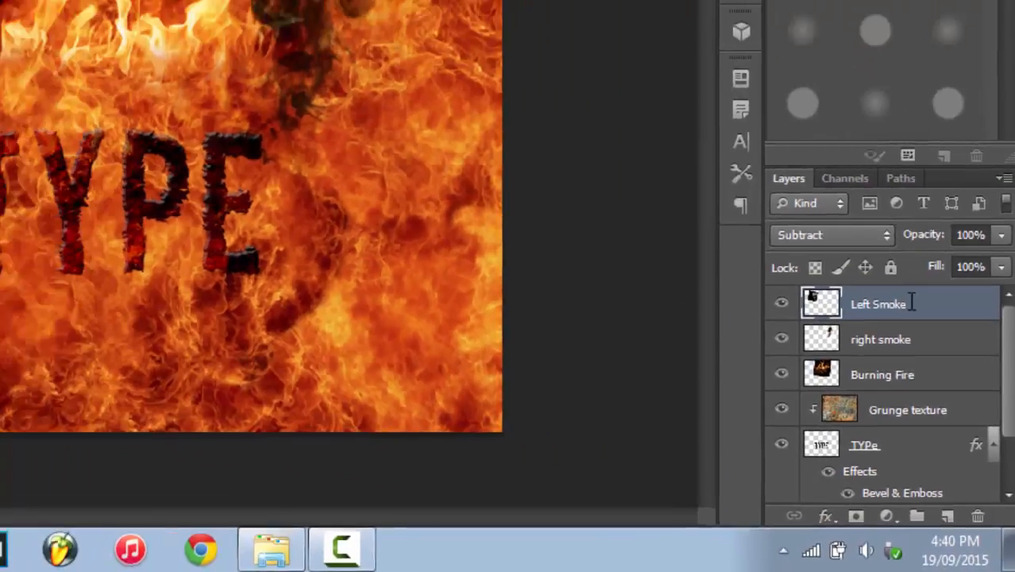
{"action": "scroll", "coordinate": [984, 459], "scroll_direction": "down", "scroll_amount": 2}
{"action": "scroll", "coordinate": [970, 466], "scroll_direction": "up", "scroll_amount": 2}
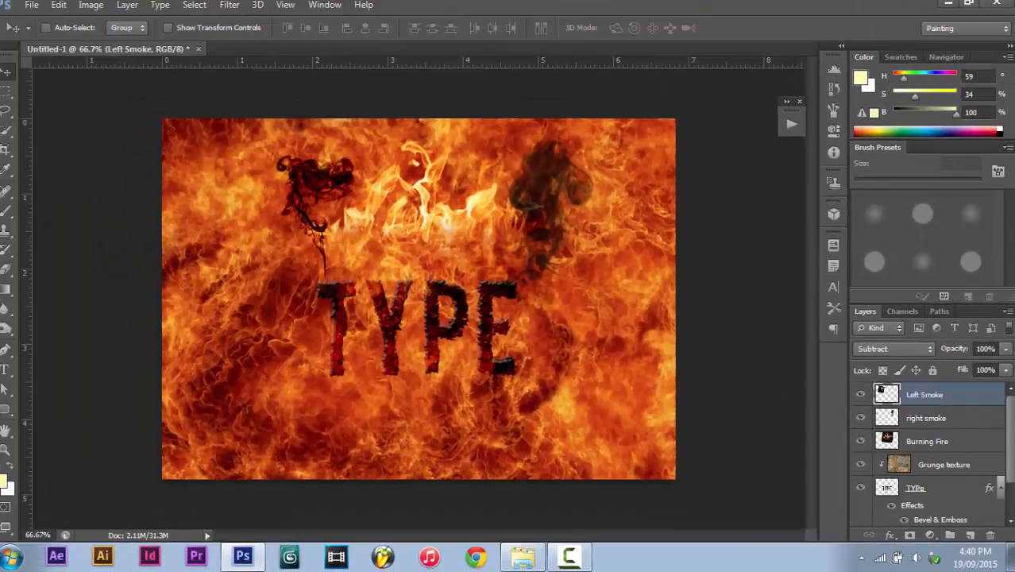
{"action": "left_click", "coordinate": [1008, 350]}
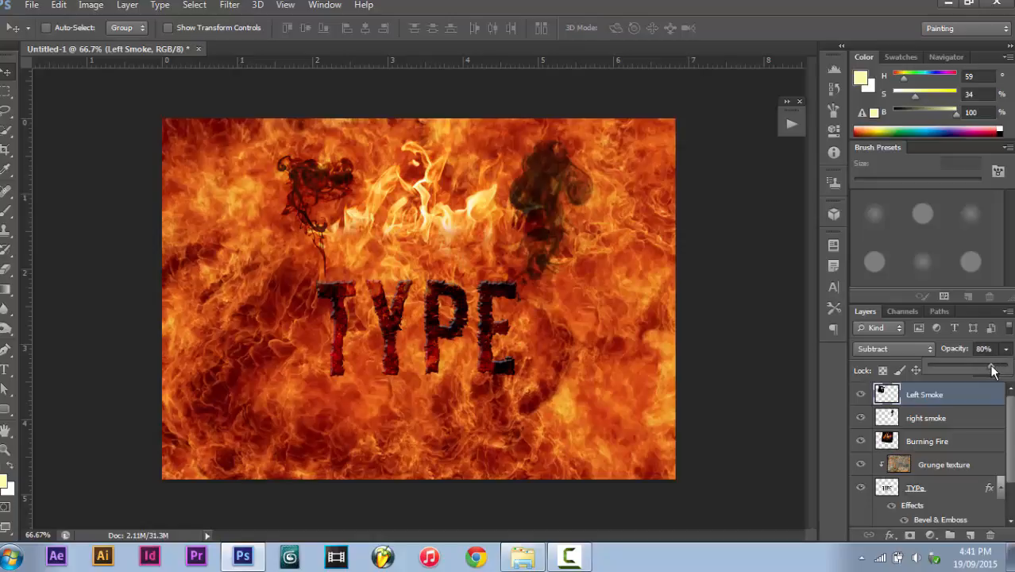
{"action": "left_click", "coordinate": [993, 370]}
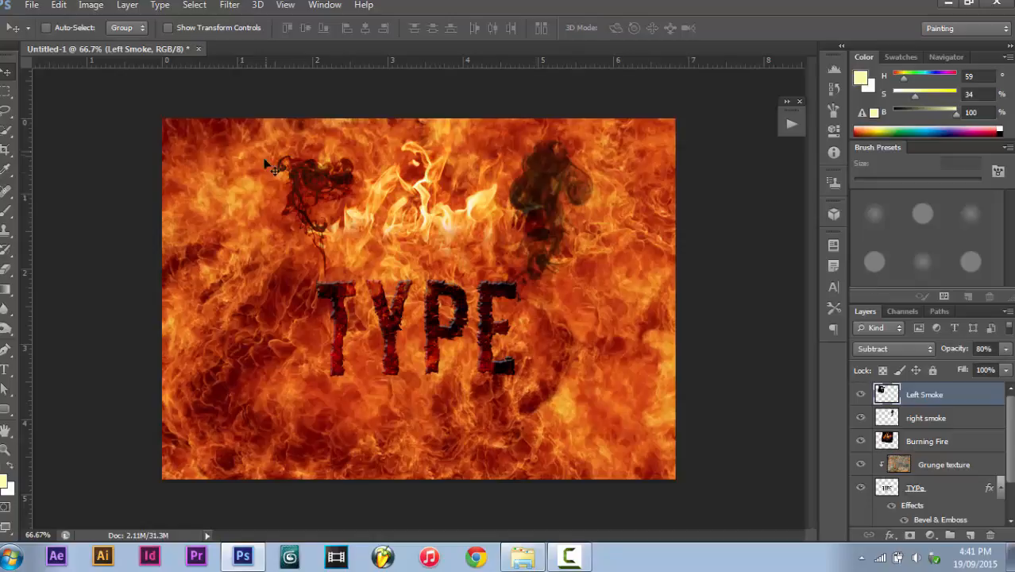
Apply a Gaussian Blur with a 1.8 pixel radius to the Left Smoke layer.
{"action": "left_click", "coordinate": [228, 5]}
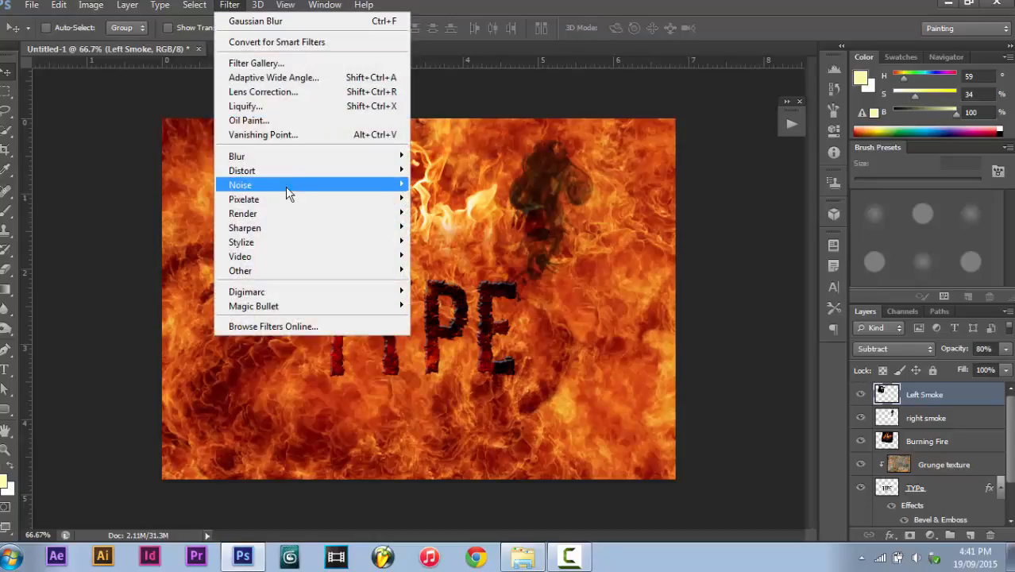
{"action": "mouse_move", "coordinate": [325, 159]}
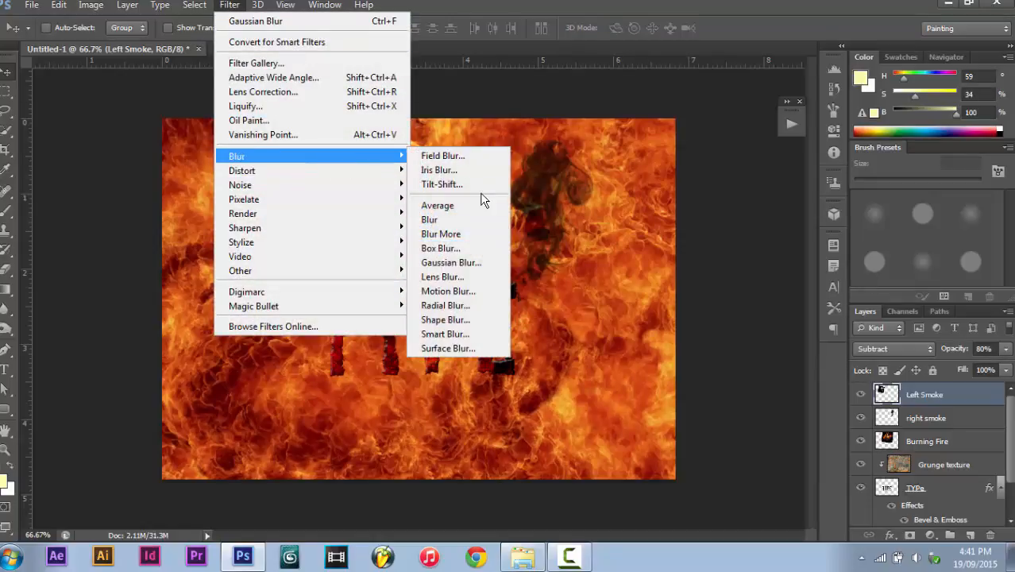
{"action": "left_click", "coordinate": [467, 262]}
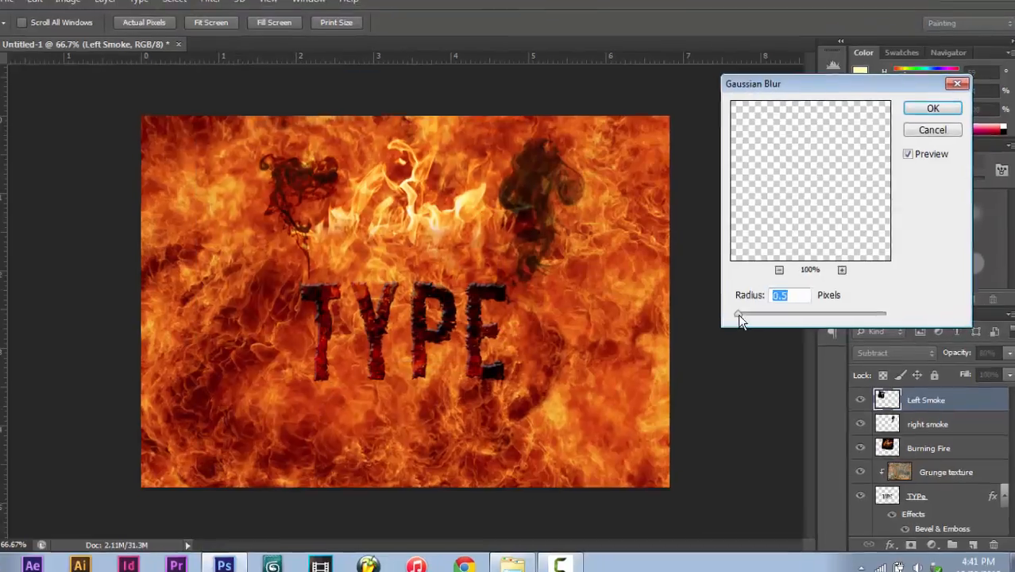
{"action": "left_click_drag", "start_coordinate": [742, 311], "coordinate": [747, 317]}
{"action": "left_click_drag", "start_coordinate": [689, 356], "coordinate": [702, 359]}
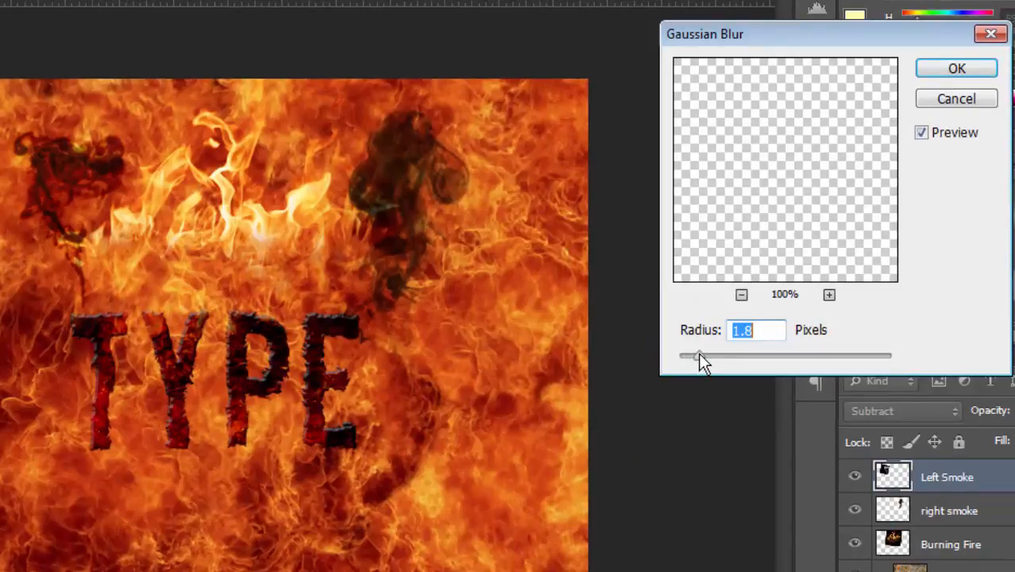
{"action": "left_click", "coordinate": [105, 177]}
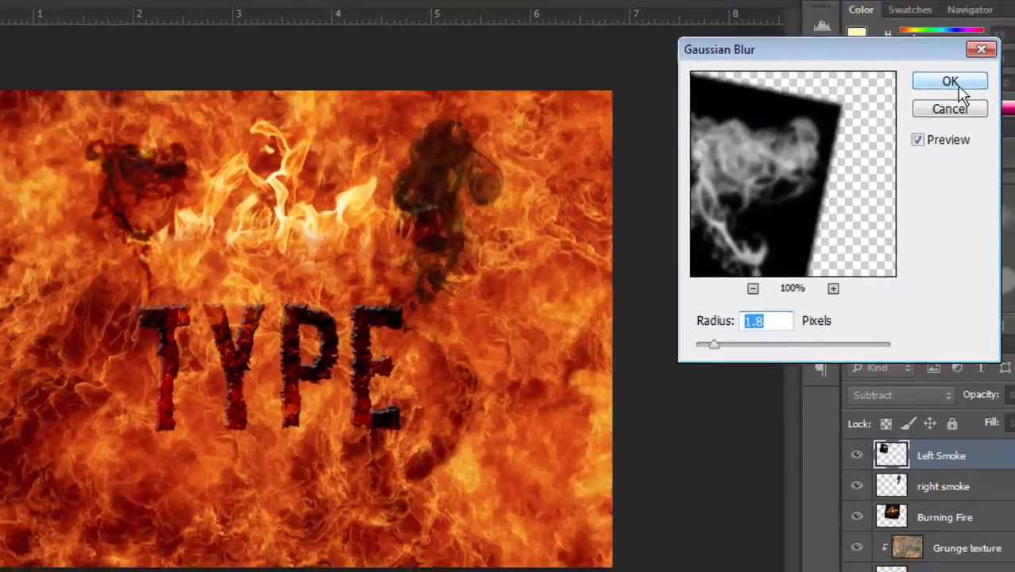
{"action": "left_click", "coordinate": [964, 72]}
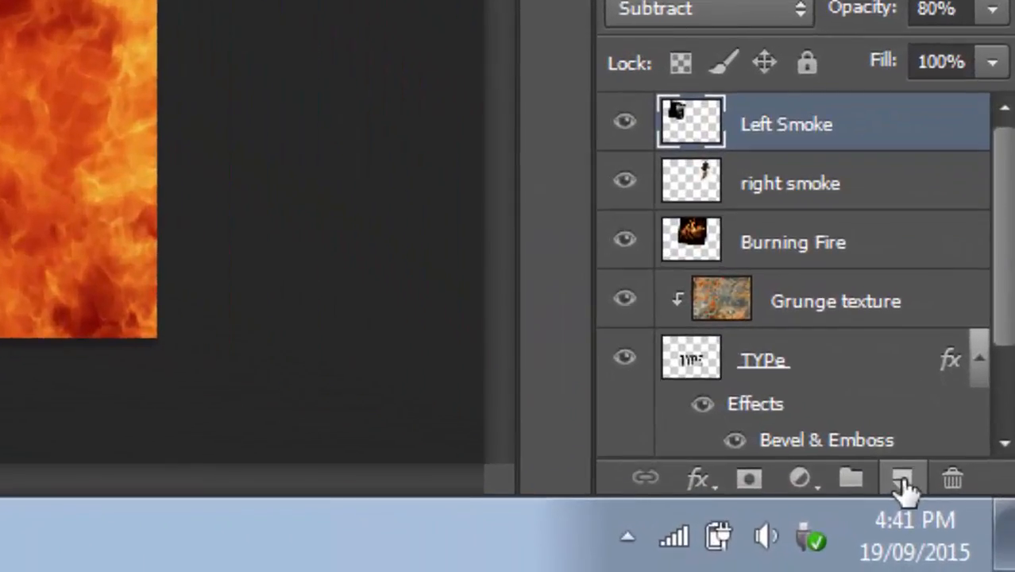
Create a new layer above Left Smoke and name it Clouds.
{"action": "left_click", "coordinate": [904, 480]}
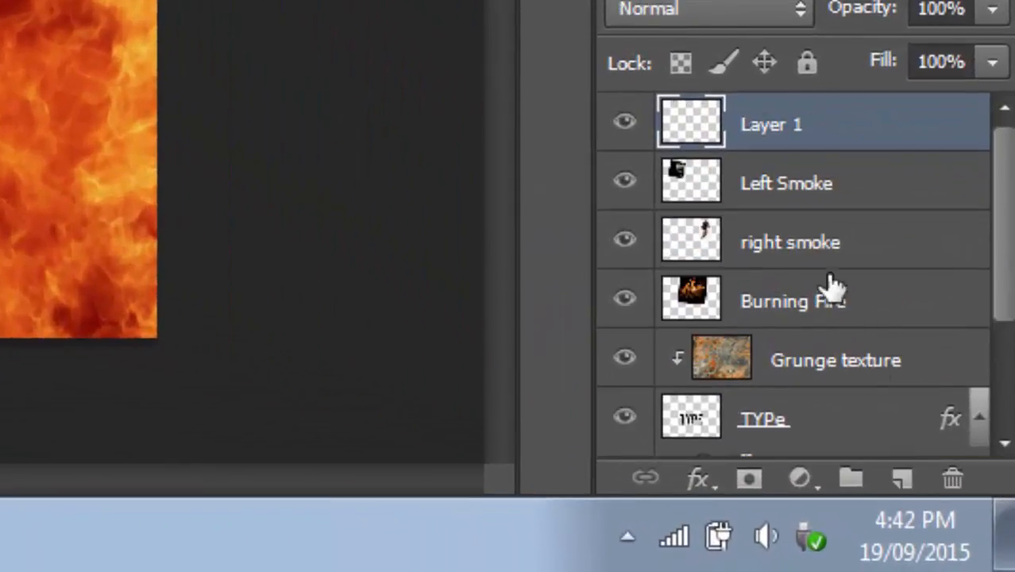
{"action": "double_click", "coordinate": [773, 127]}
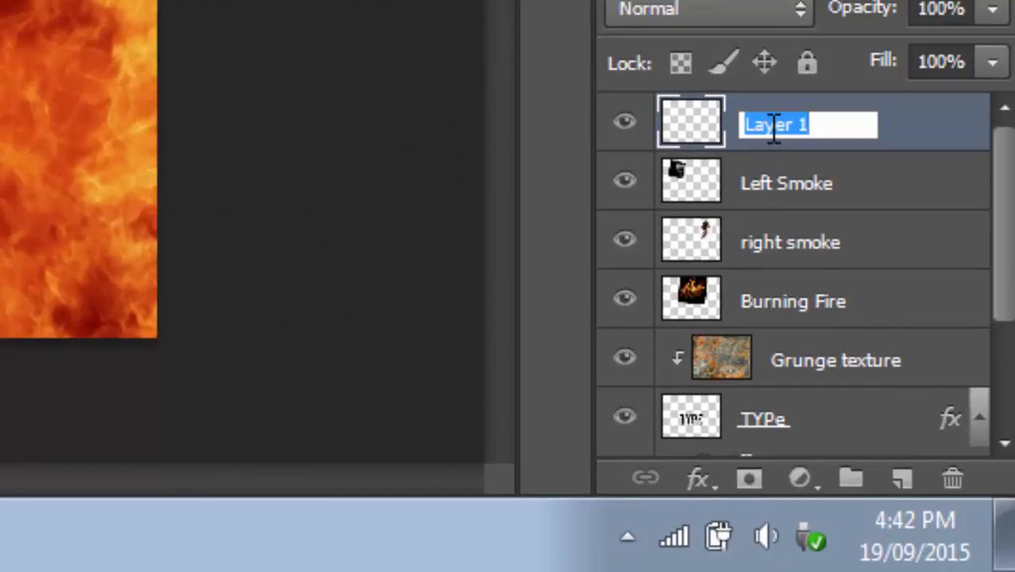
{"action": "type", "text": "Clouds"}
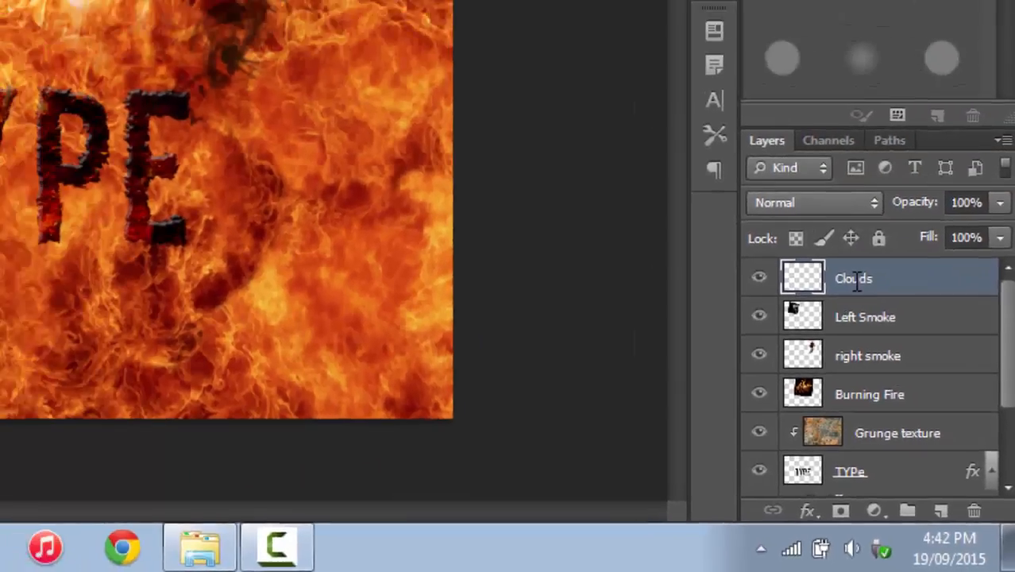
{"action": "key", "text": "Return"}
Try rendering clouds on the Clouds layer with the pale yellow and white colours, and undo it.
{"action": "left_click", "coordinate": [238, 9]}
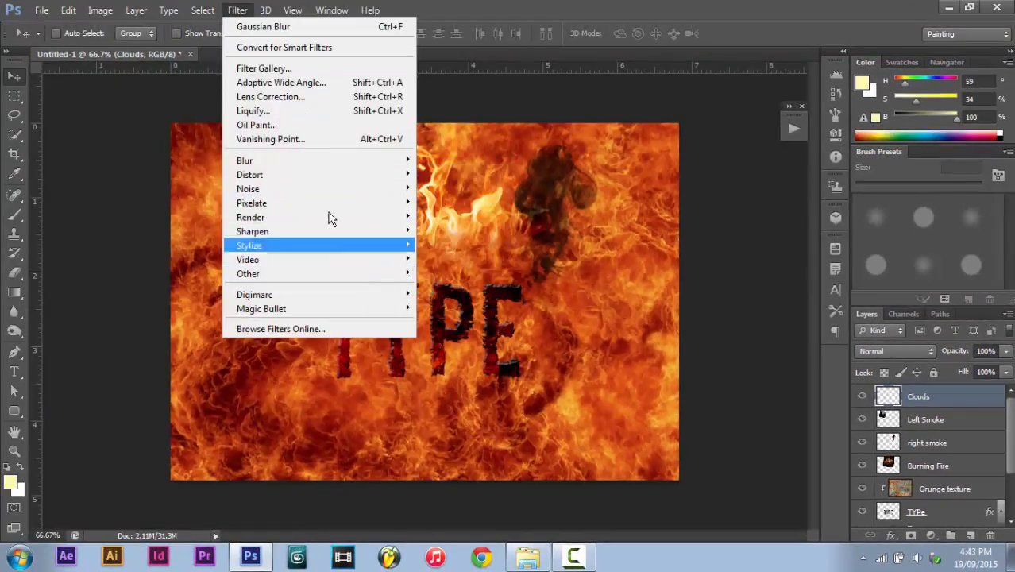
{"action": "left_click", "coordinate": [445, 217]}
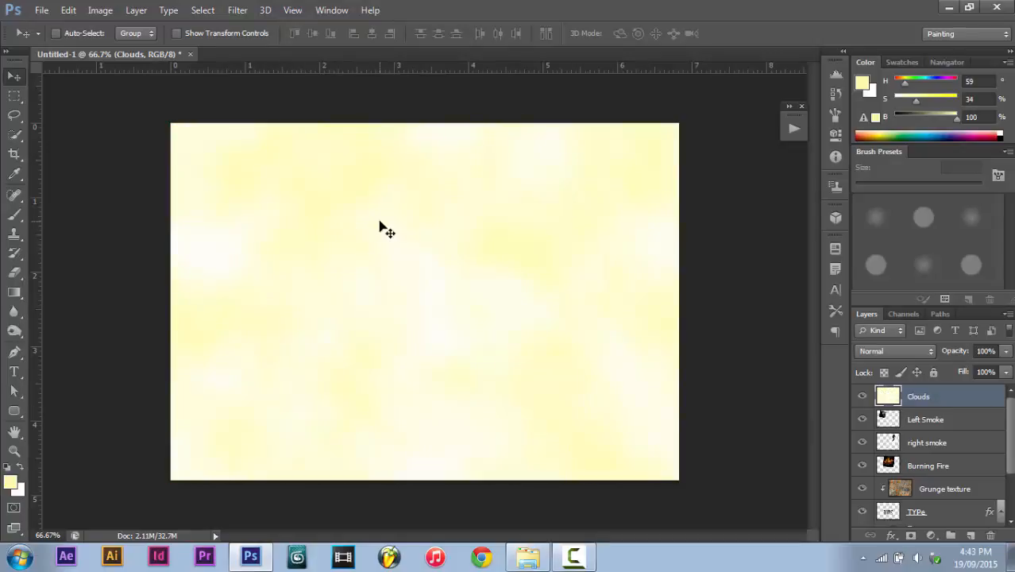
{"action": "key", "text": "ctrl+z"}
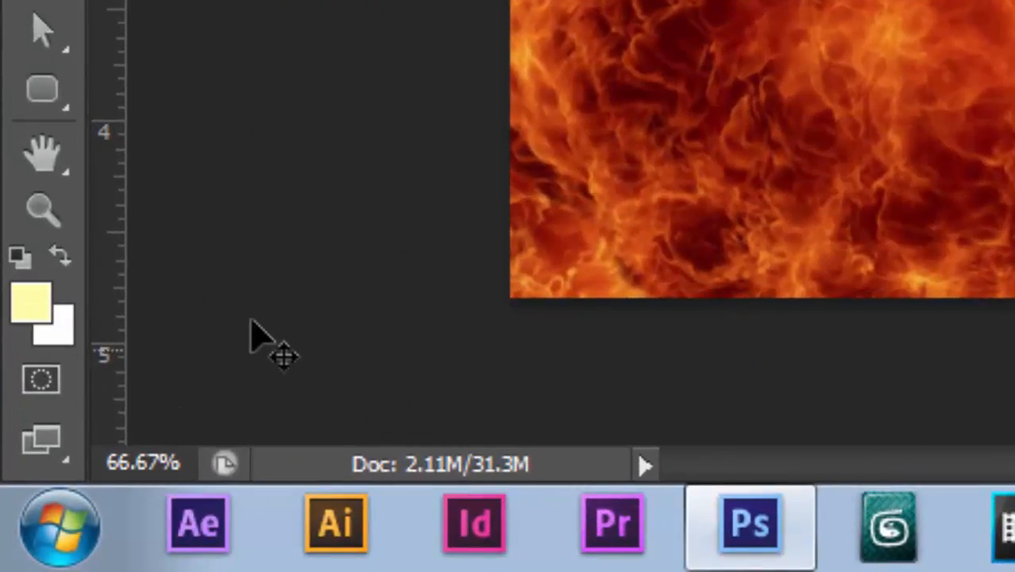
Reset the foreground and background colours to black and white and render clouds on the Clouds layer.
{"action": "key", "text": "d"}
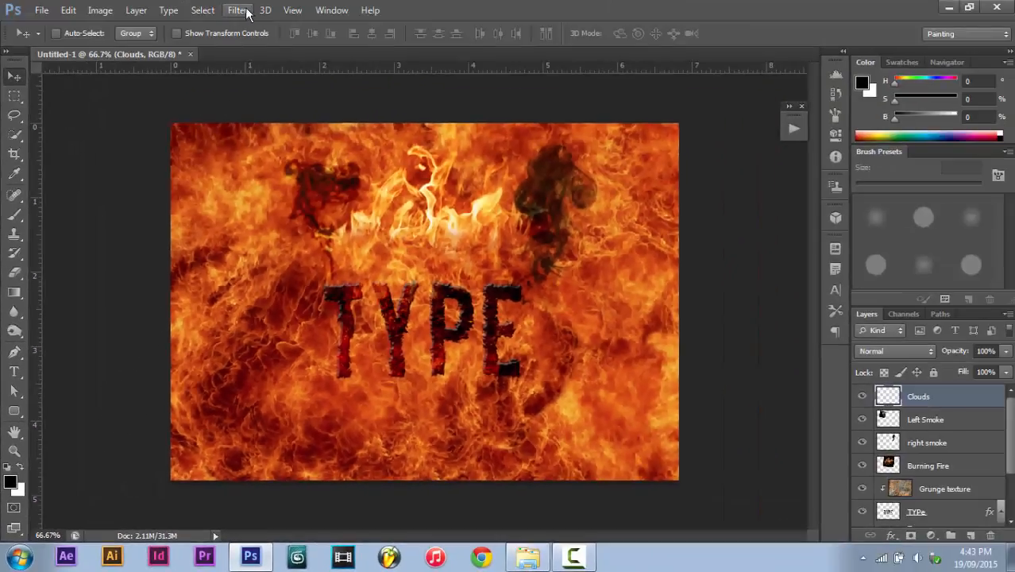
{"action": "left_click", "coordinate": [238, 10]}
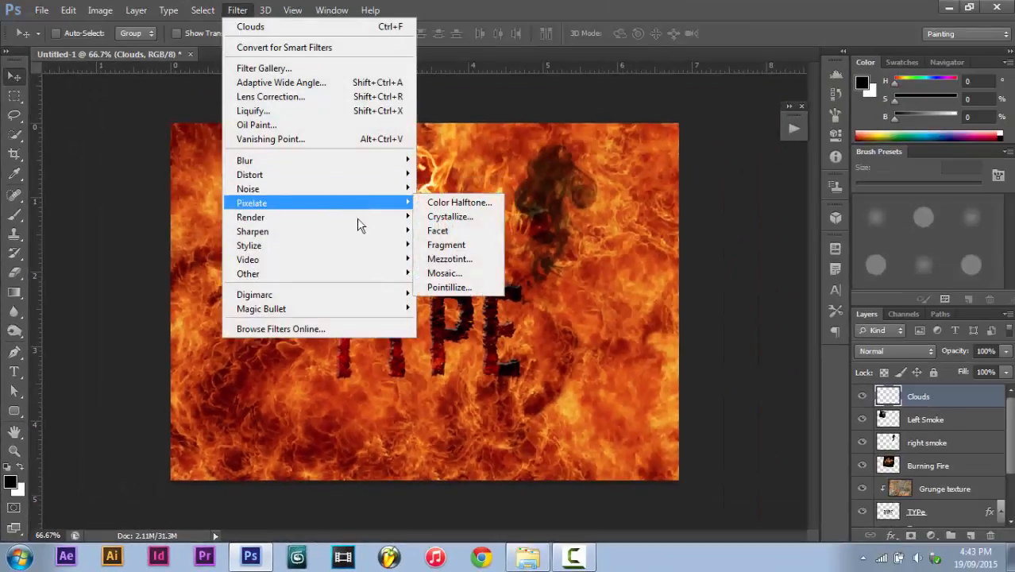
{"action": "left_click", "coordinate": [438, 217]}
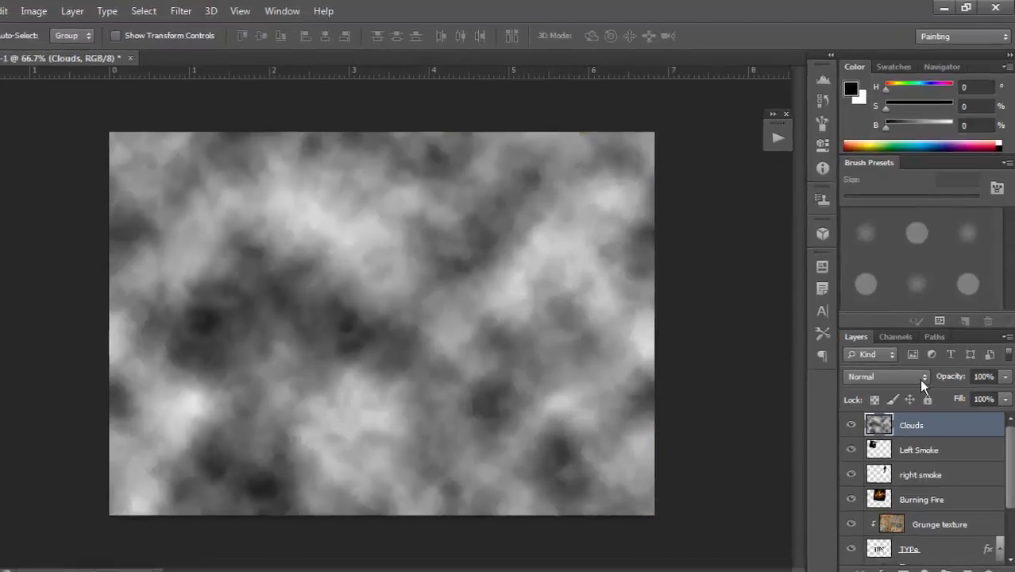
Set the Clouds layer's blend mode to Overlay and compare the image with the layer hidden and shown.
{"action": "left_click", "coordinate": [927, 355]}
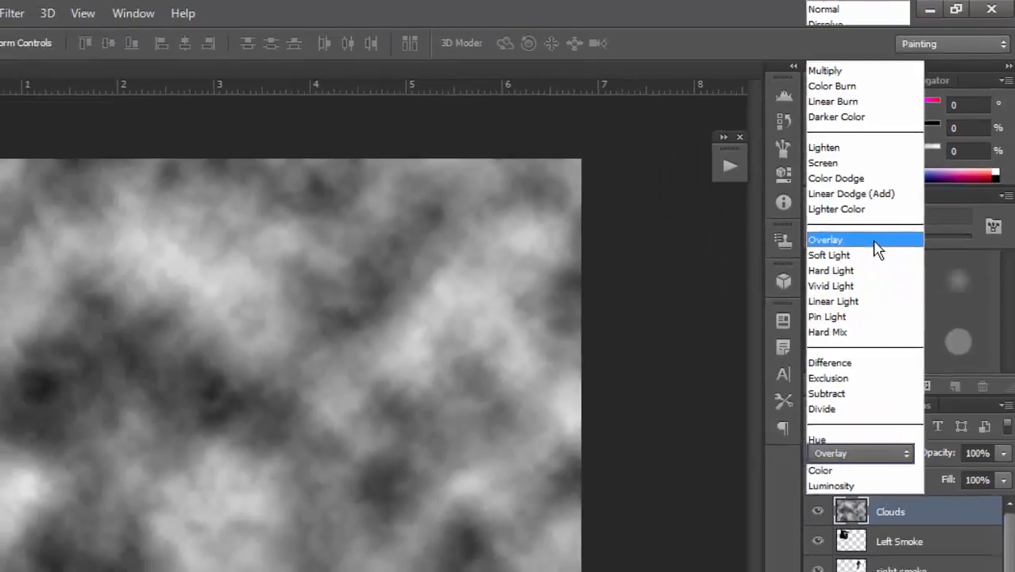
{"action": "left_click", "coordinate": [818, 287]}
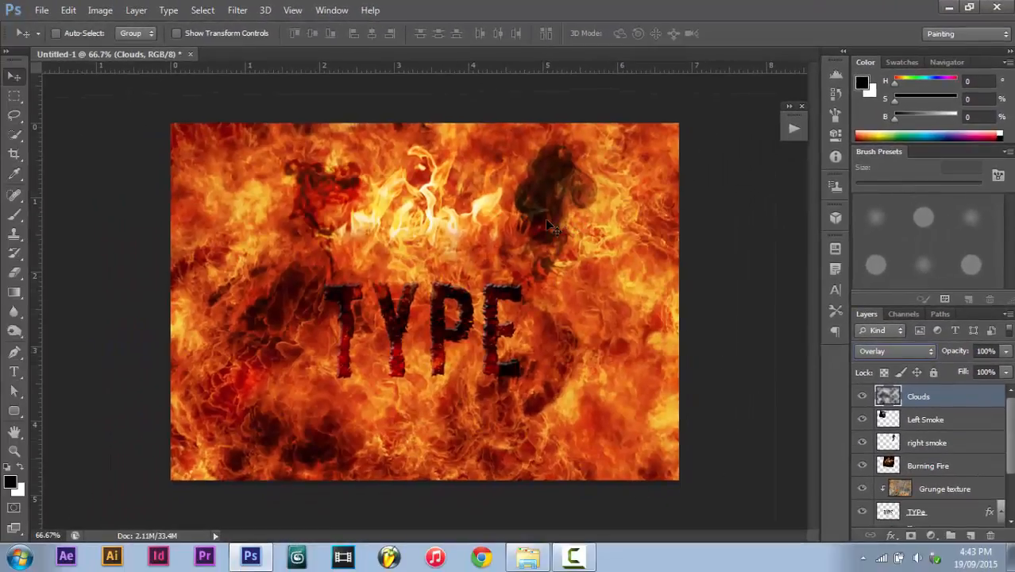
{"action": "left_click", "coordinate": [864, 397]}
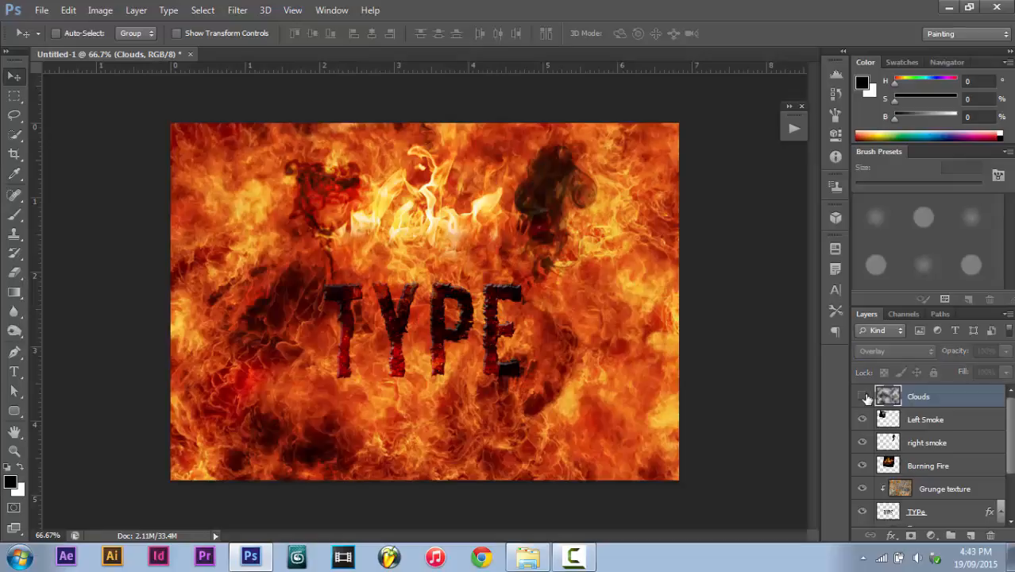
{"action": "left_click", "coordinate": [864, 397]}
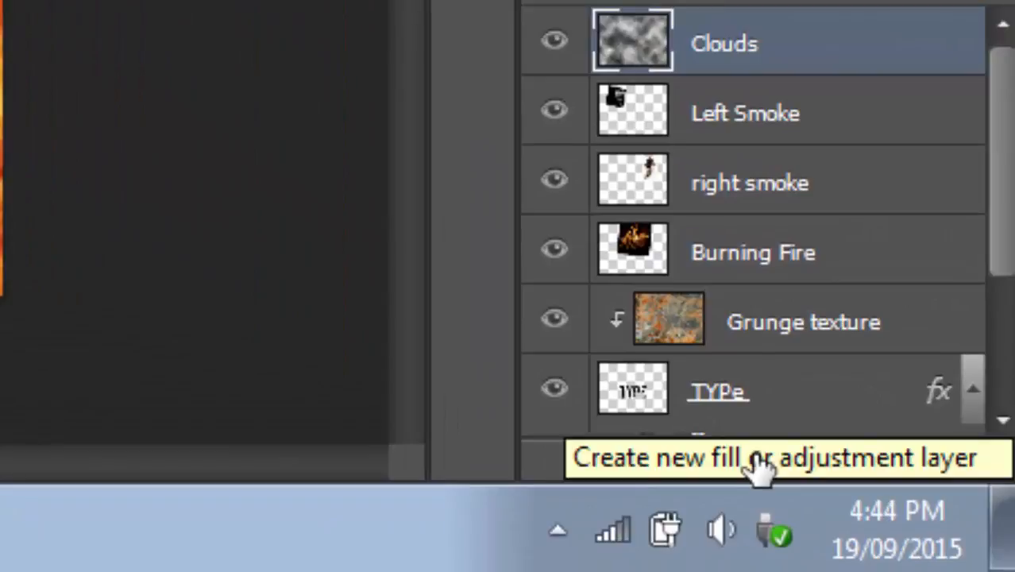
Add a Black & White adjustment layer above the Clouds layer.
{"action": "left_click", "coordinate": [758, 469]}
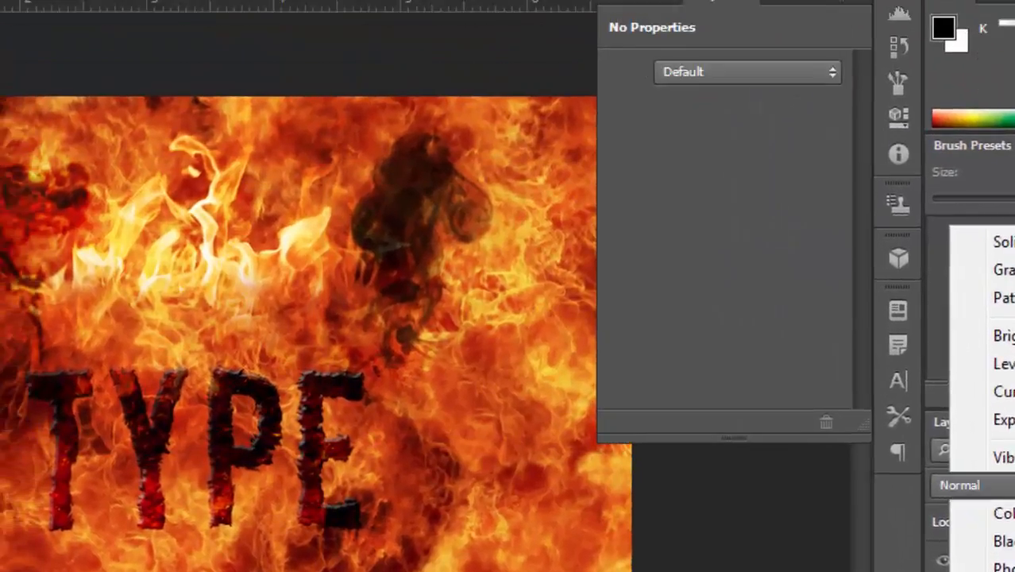
{"action": "left_click", "coordinate": [1003, 541]}
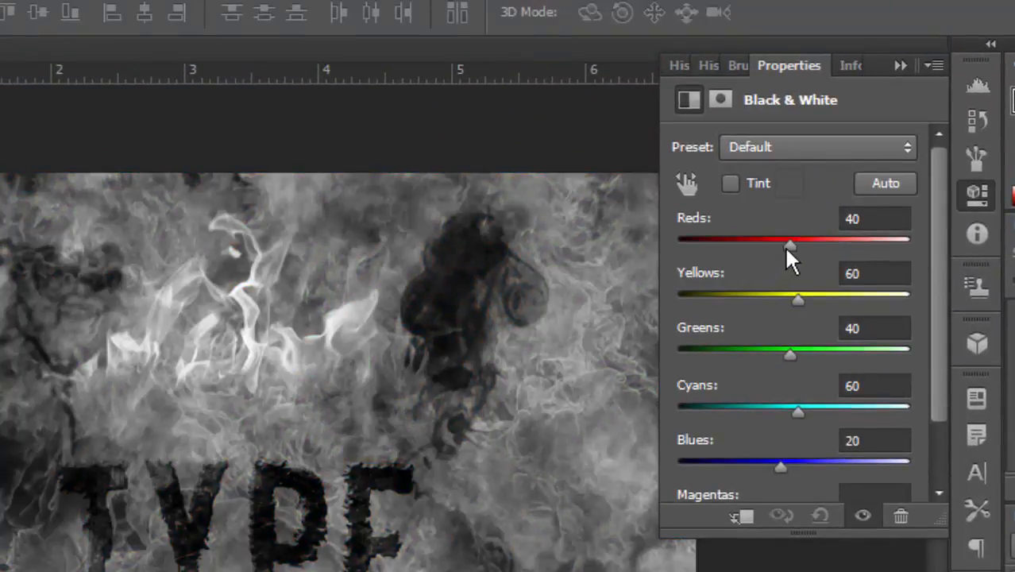
Set the Black & White adjustment's Reds to -40, Yellows to 240 and Greens to 151, then collapse its properties.
{"action": "left_click_drag", "start_coordinate": [789, 248], "coordinate": [766, 242]}
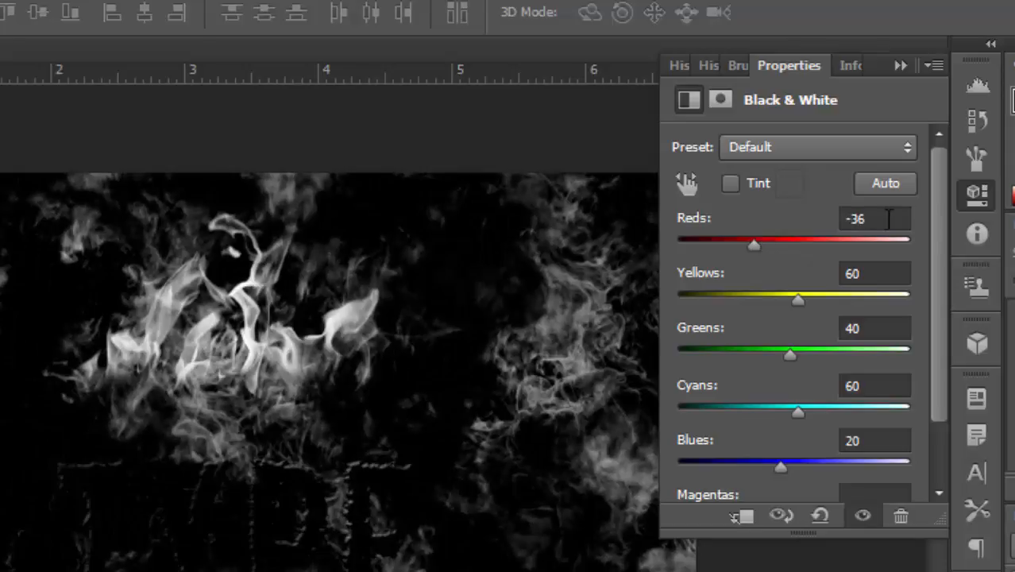
{"action": "type", "text": "-40"}
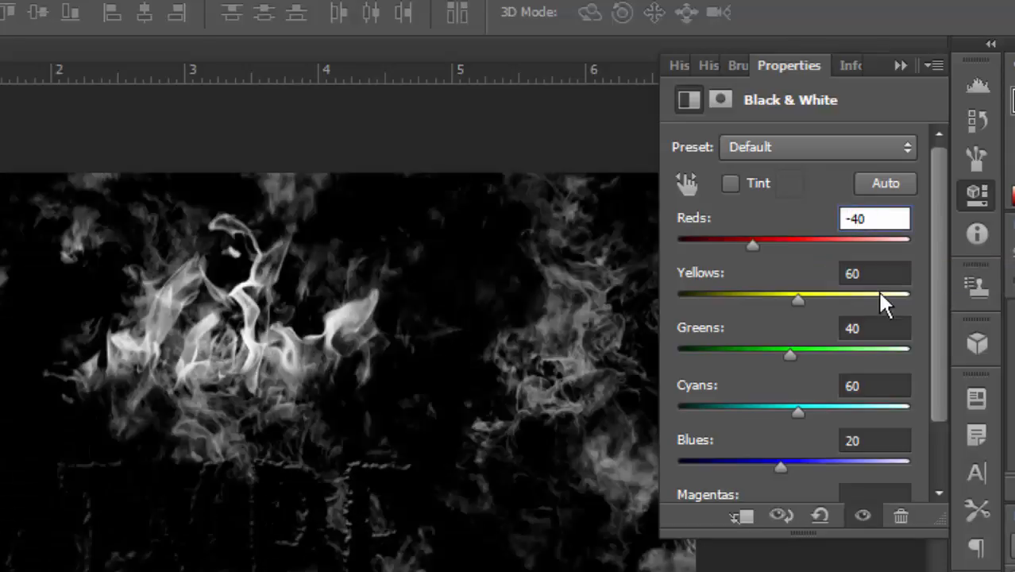
{"action": "left_click", "coordinate": [882, 275]}
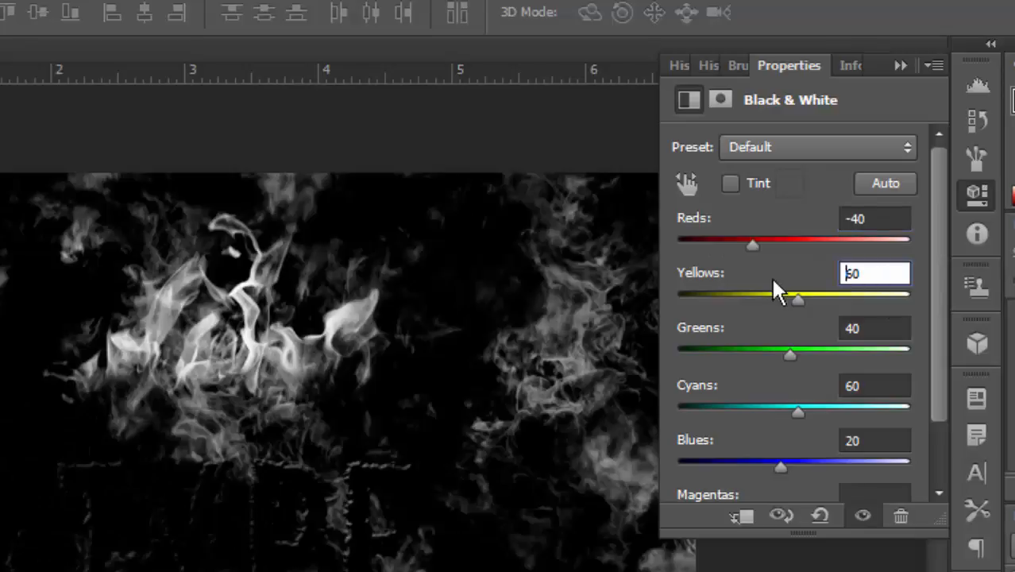
{"action": "left_click_drag", "start_coordinate": [864, 273], "coordinate": [805, 272]}
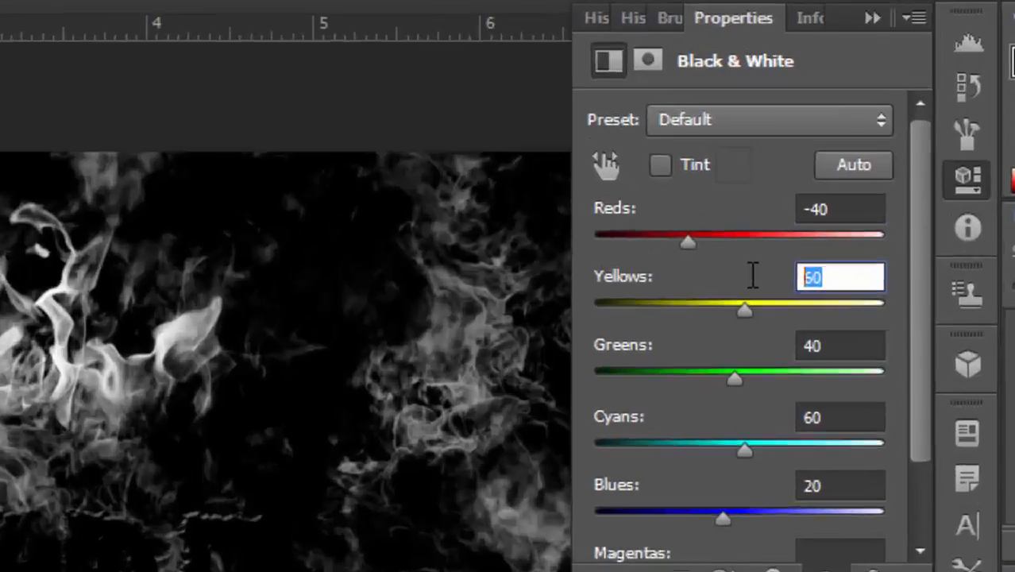
{"action": "type", "text": "24"}
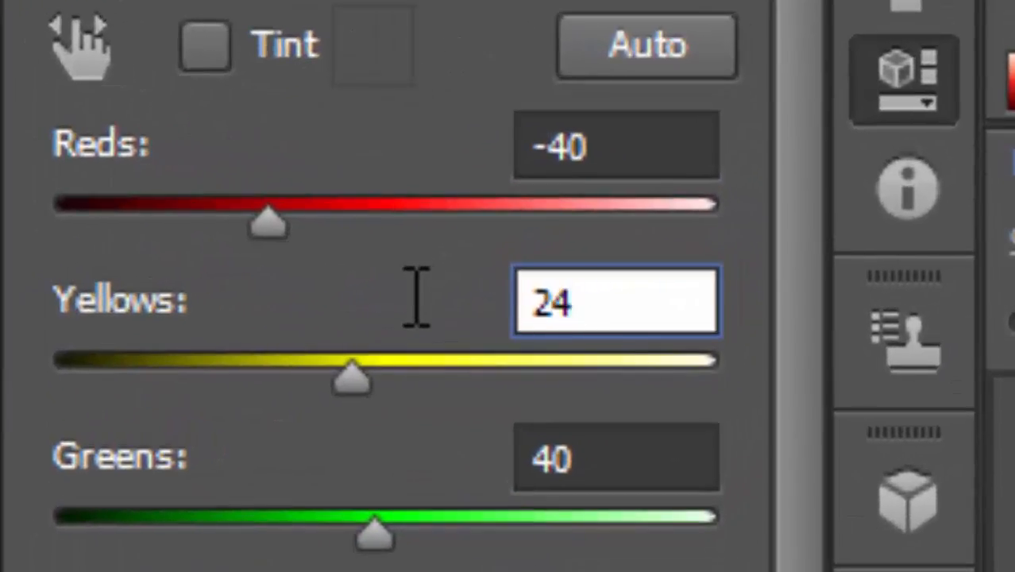
{"action": "type", "text": "0"}
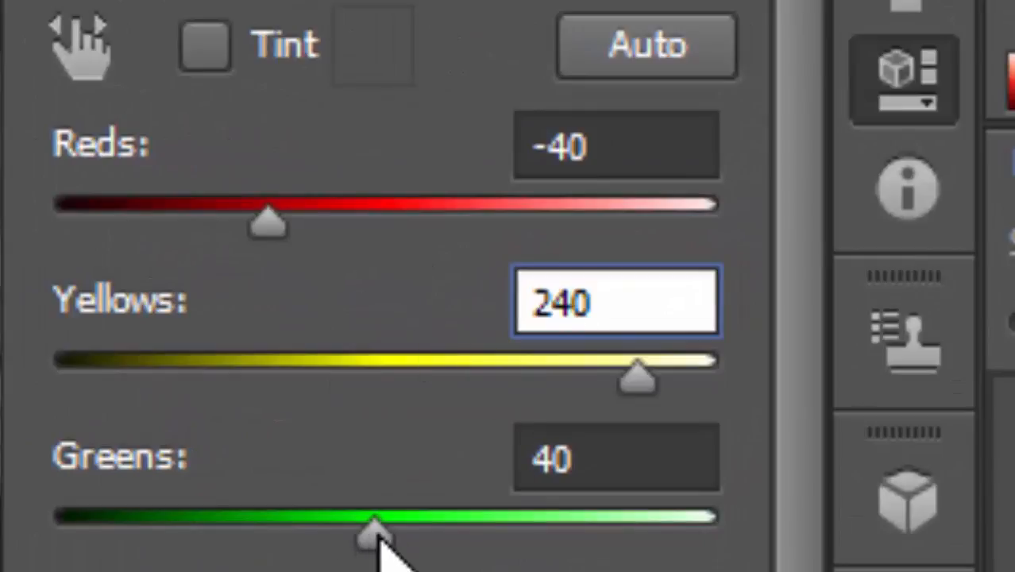
{"action": "left_click_drag", "start_coordinate": [381, 540], "coordinate": [520, 539]}
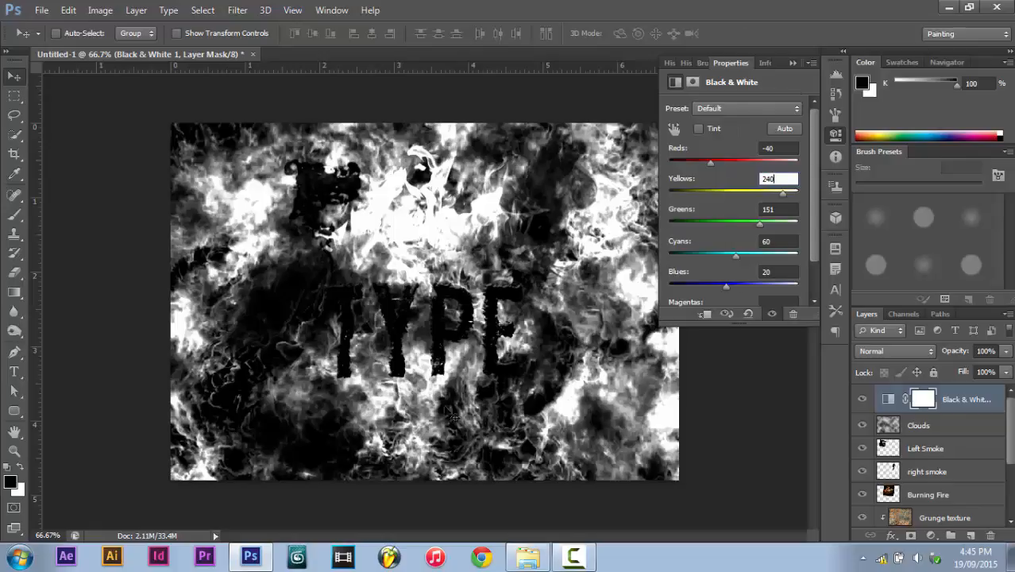
{"action": "left_click", "coordinate": [793, 63]}
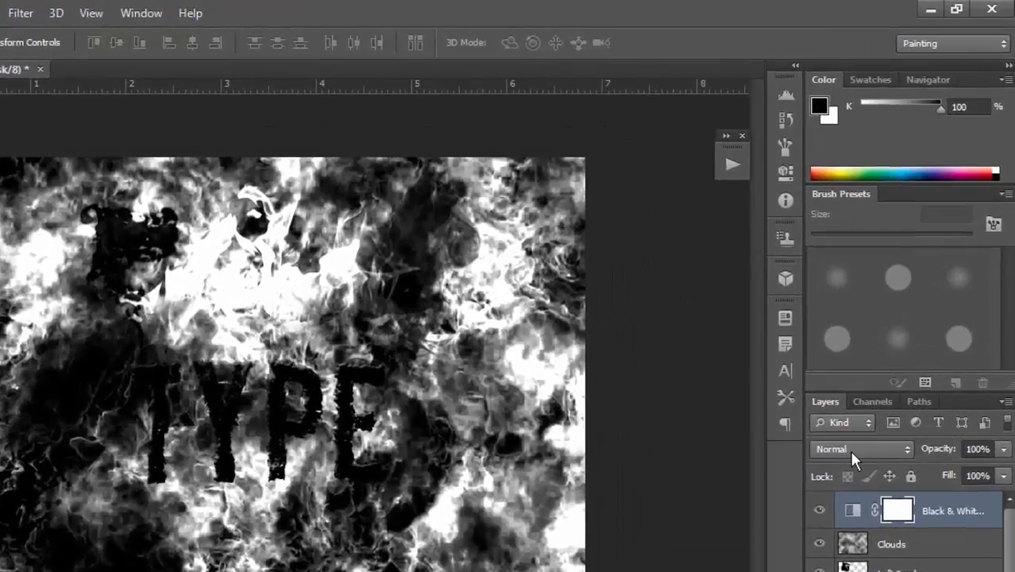
Change the Black & White adjustment layer's blend mode to Hard Light and reduce its opacity to 50%.
{"action": "left_click", "coordinate": [883, 351]}
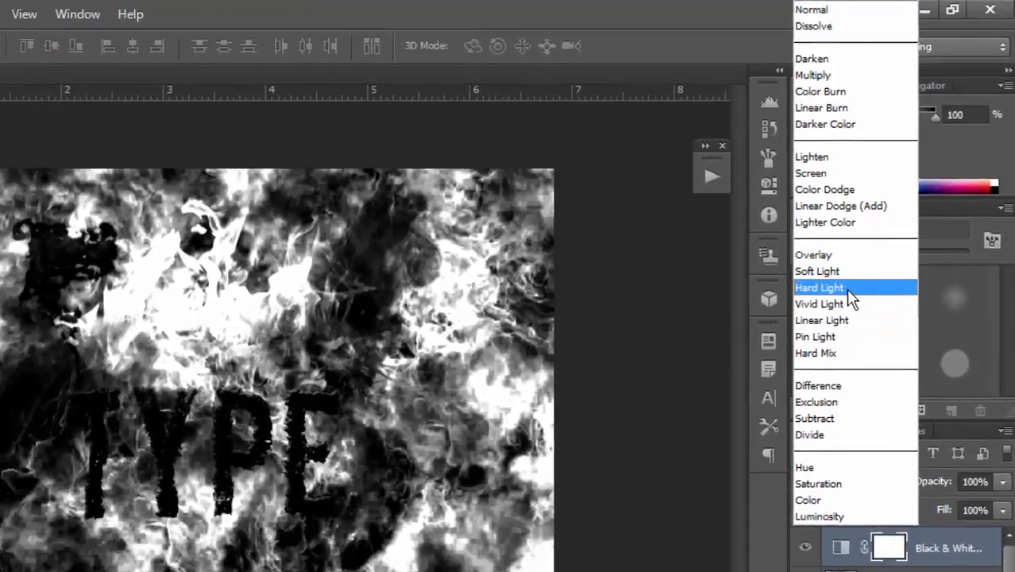
{"action": "left_click", "coordinate": [841, 307]}
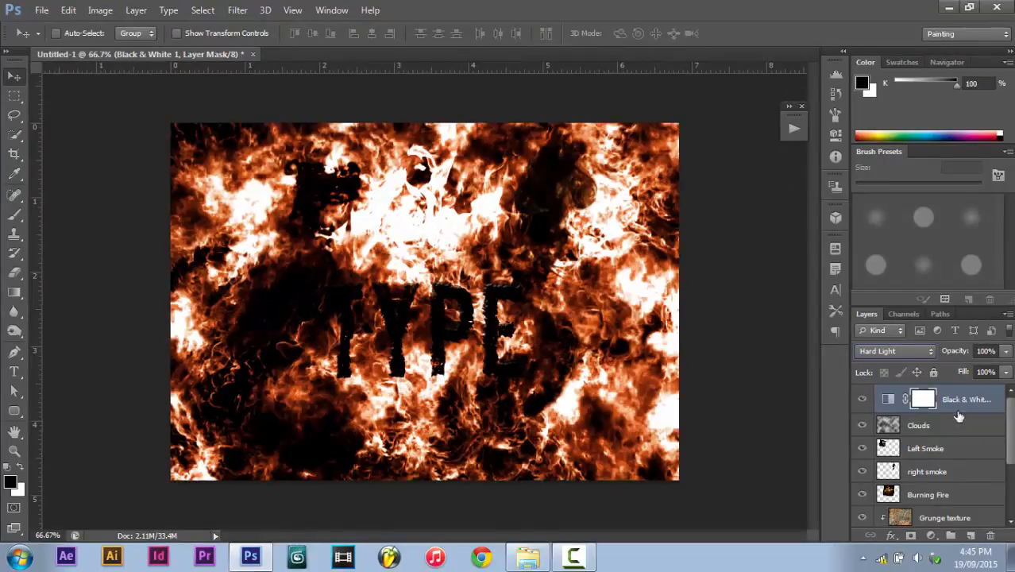
{"action": "left_click", "coordinate": [1006, 352]}
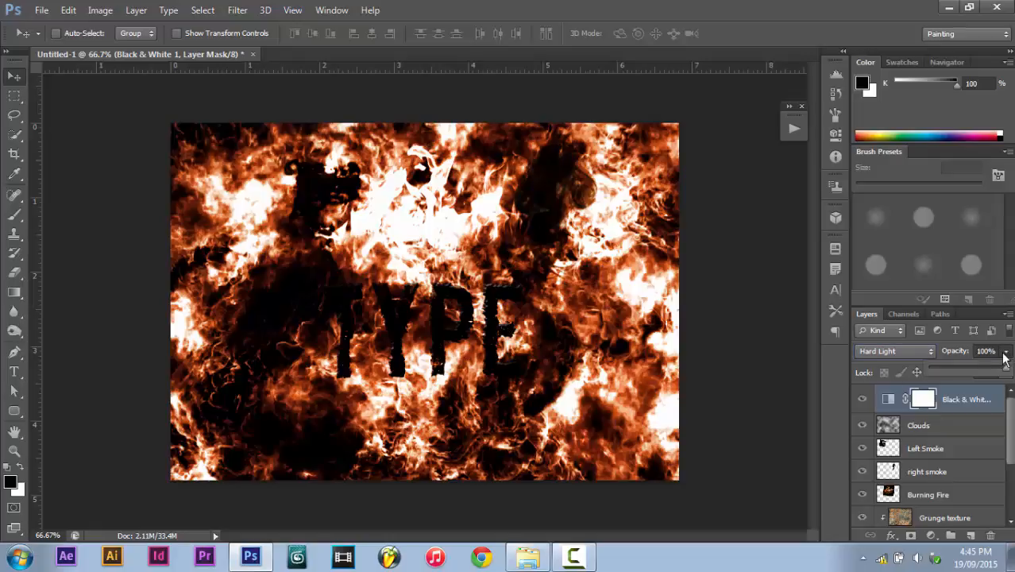
{"action": "left_click_drag", "start_coordinate": [1007, 377], "coordinate": [985, 370]}
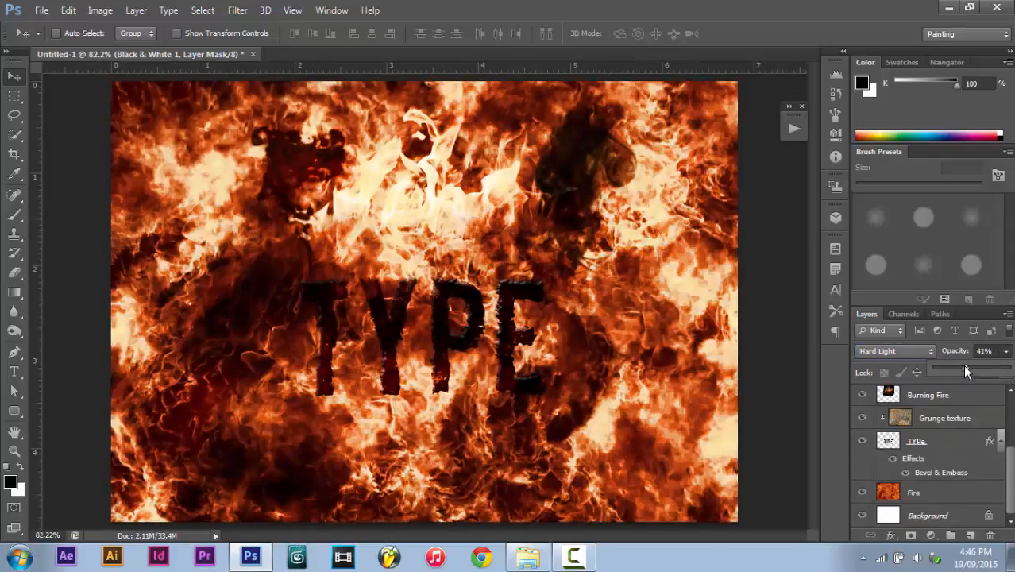
{"action": "left_click_drag", "start_coordinate": [965, 366], "coordinate": [952, 375]}
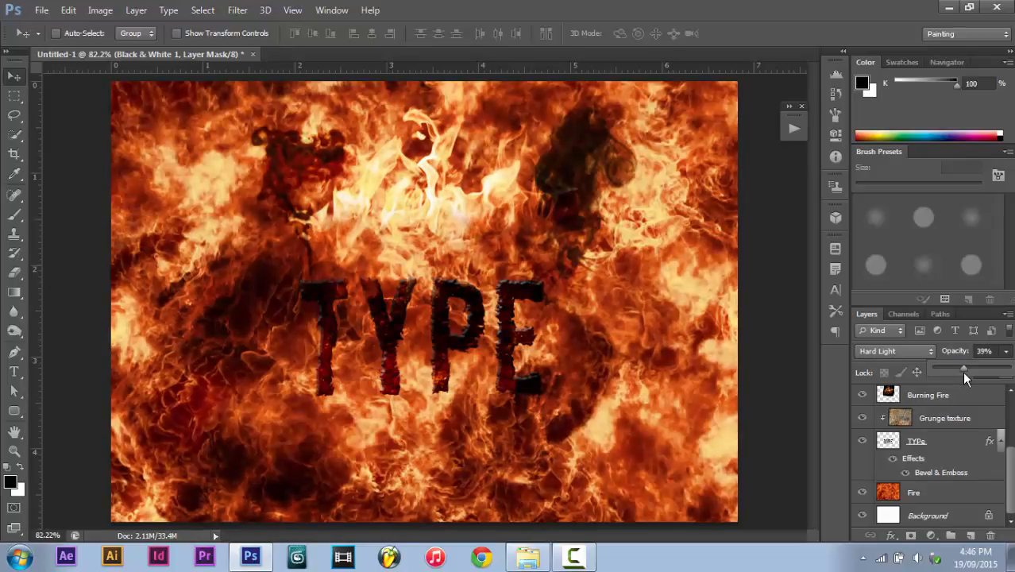
{"action": "left_click_drag", "start_coordinate": [966, 377], "coordinate": [968, 379]}
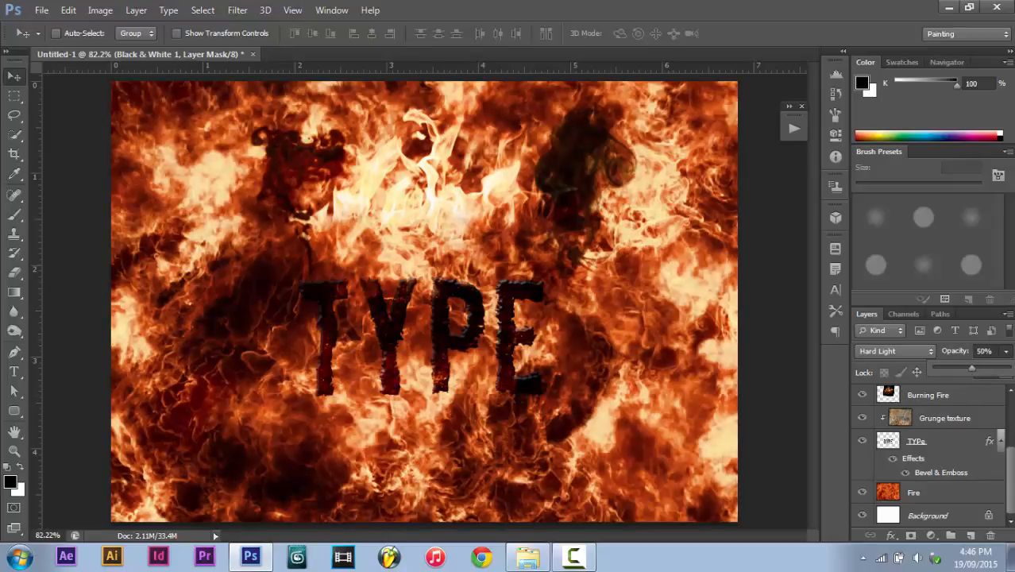
{"action": "key", "text": "Return"}
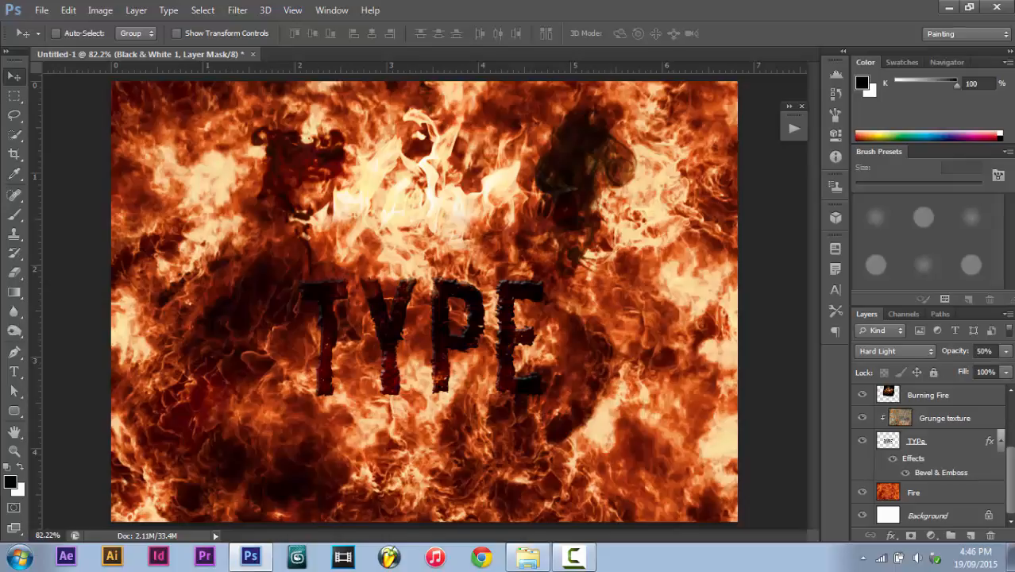